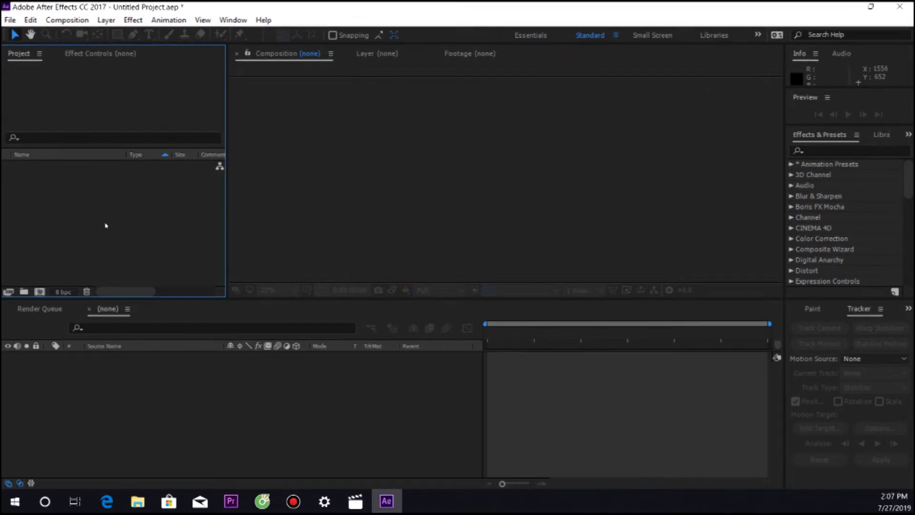
Import the DANCE.mp4 clip, previewing it from the Import File dialog first.
{"action": "key", "text": "ctrl+i"}
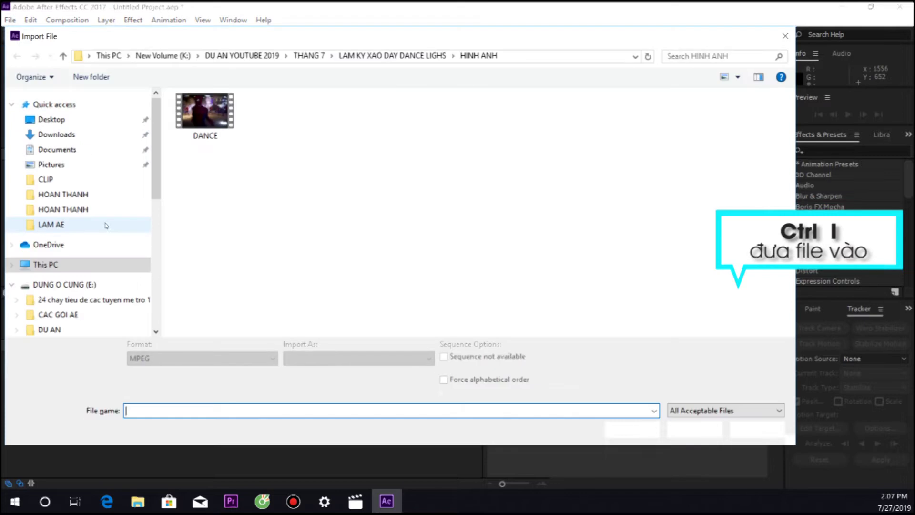
{"action": "left_click", "coordinate": [208, 128]}
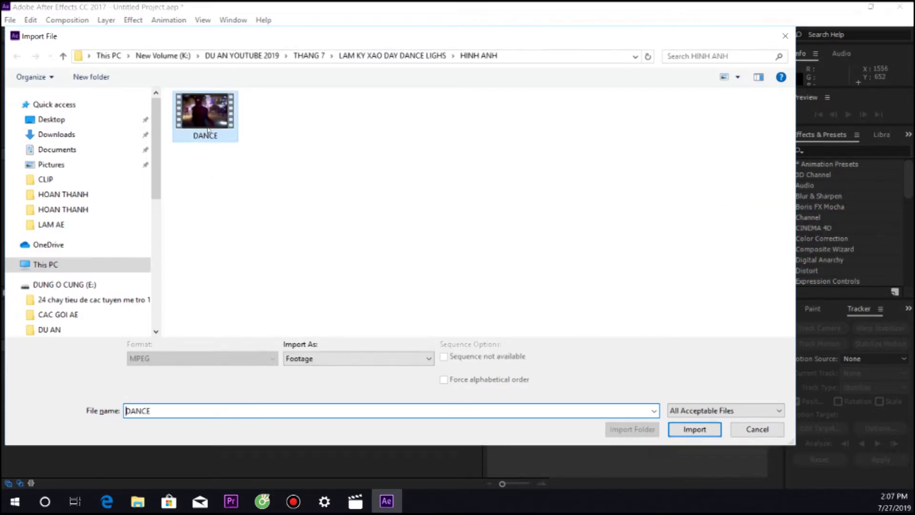
{"action": "right_click", "coordinate": [207, 129]}
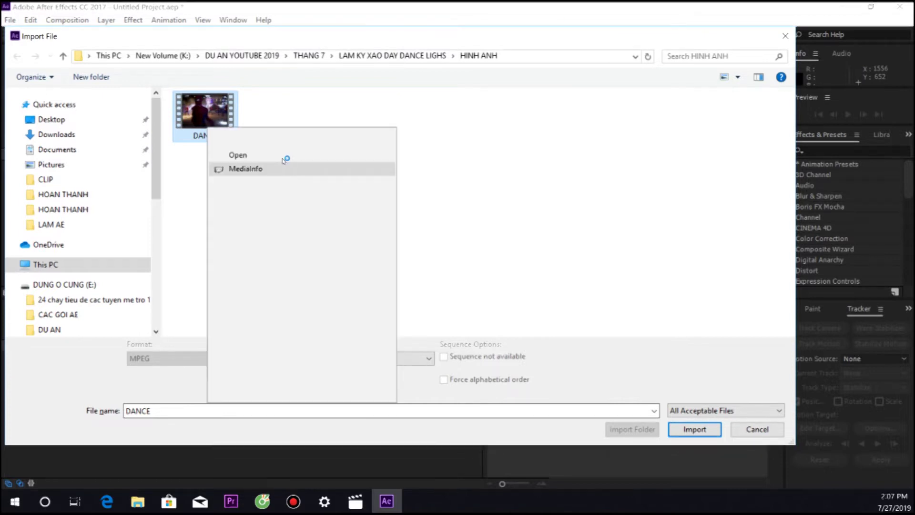
{"action": "left_click", "coordinate": [269, 157]}
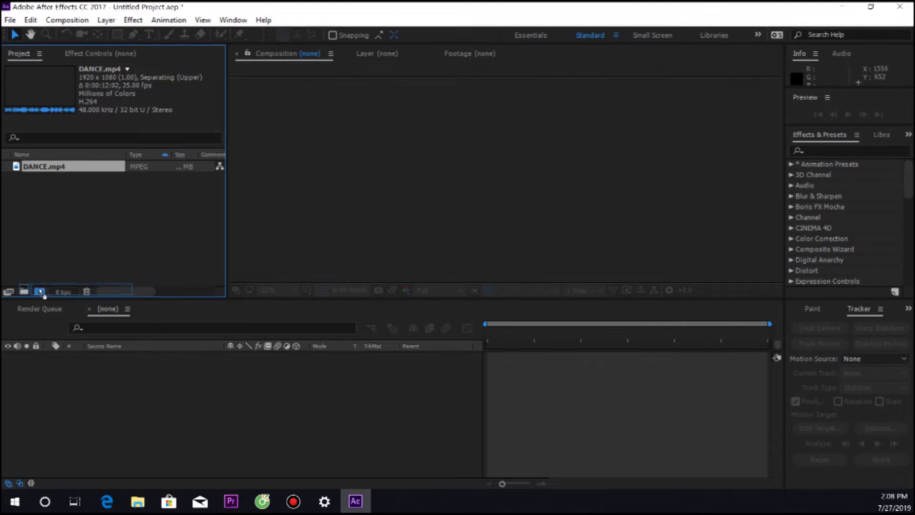
Create a DANCE composition from DANCE.mp4, scrub through the clip and return to the start.
{"action": "left_click", "coordinate": [40, 292]}
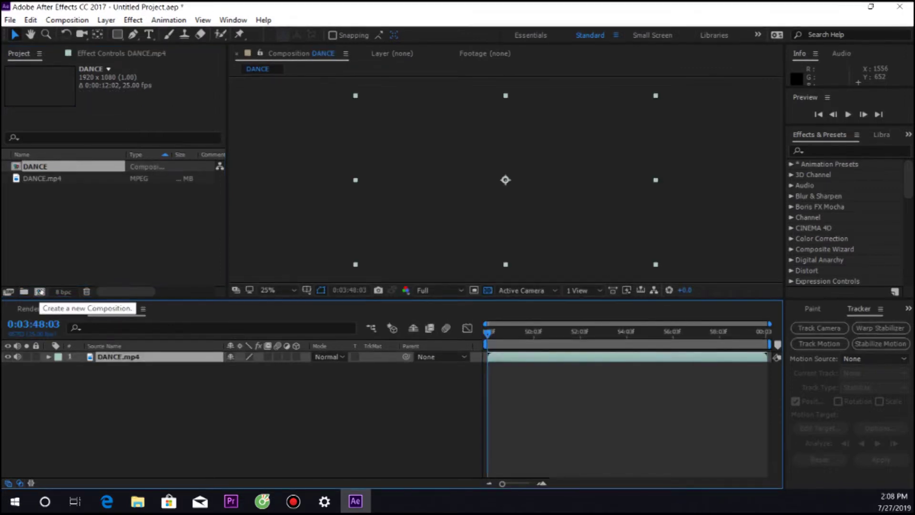
{"action": "left_click", "coordinate": [522, 336]}
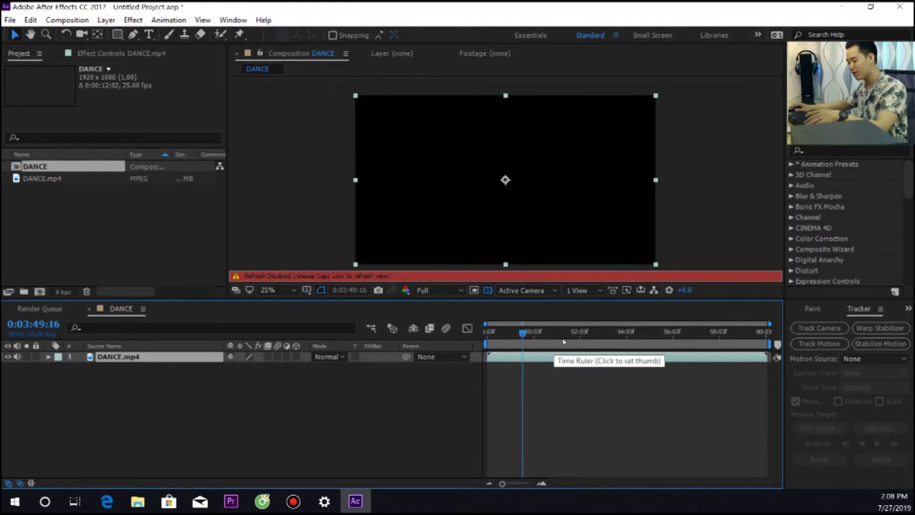
{"action": "key", "text": "Caps_Lock"}
{"action": "left_click", "coordinate": [564, 342]}
{"action": "key", "text": "space"}
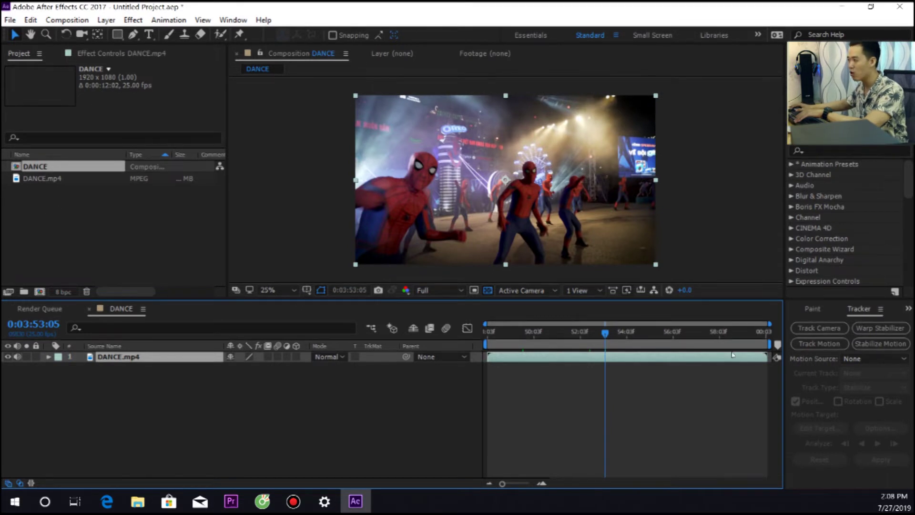
{"action": "left_click", "coordinate": [705, 341]}
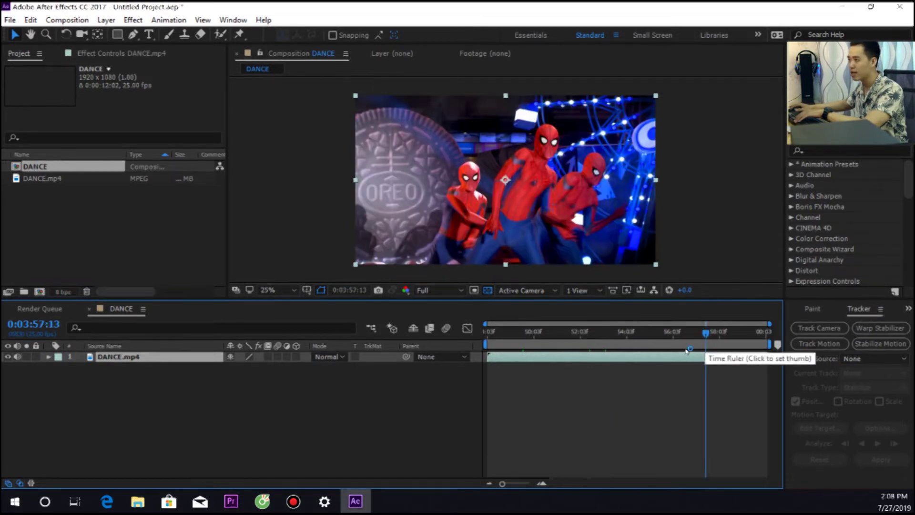
{"action": "left_click", "coordinate": [635, 381]}
{"action": "left_click_drag", "start_coordinate": [527, 342], "coordinate": [612, 344]}
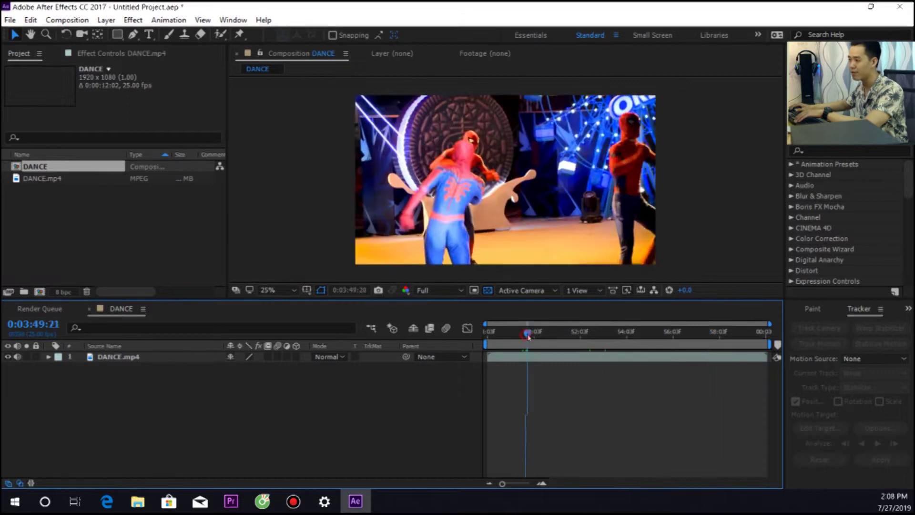
{"action": "left_click", "coordinate": [485, 344]}
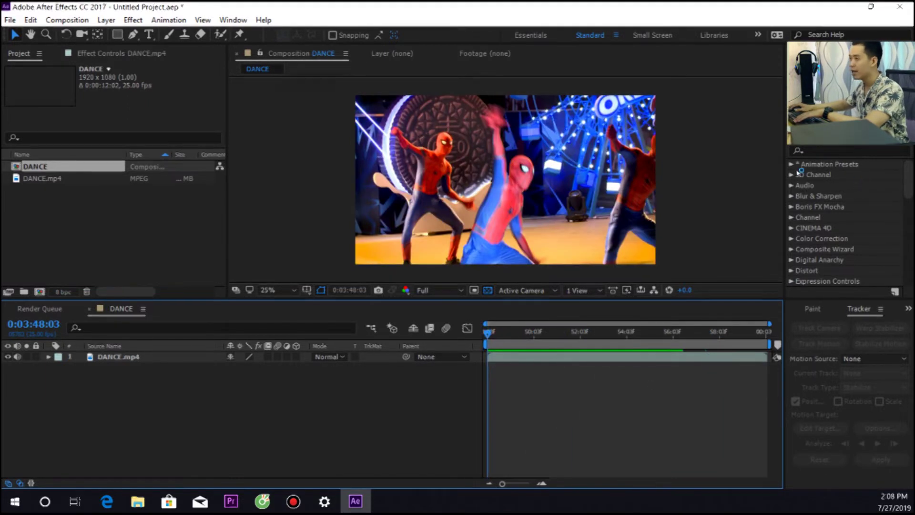
Show the Paint, Brushes and Tracker panels from the Window menu.
{"action": "left_click", "coordinate": [238, 20]}
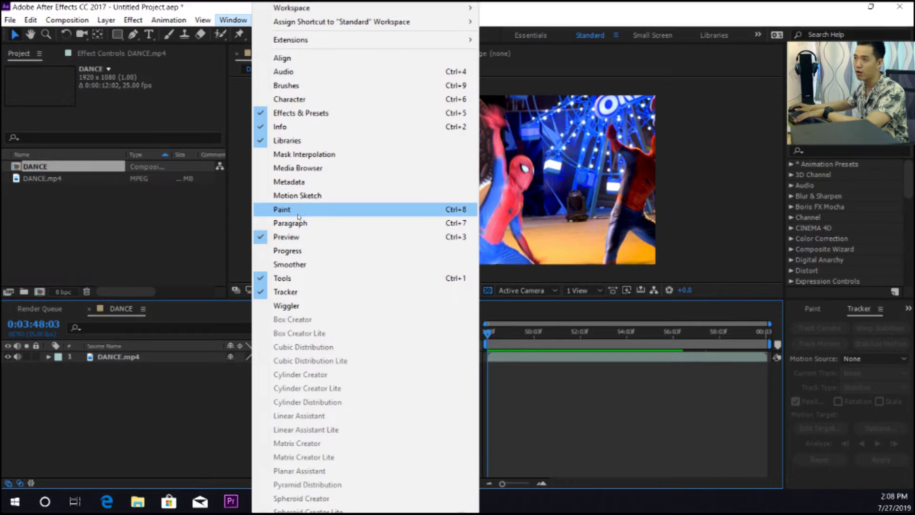
{"action": "left_click", "coordinate": [299, 214]}
{"action": "left_click", "coordinate": [235, 21]}
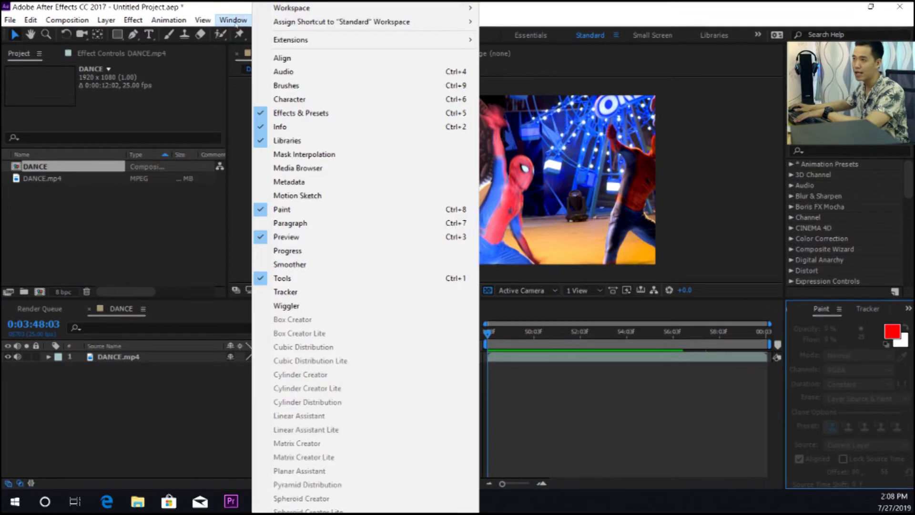
{"action": "left_click", "coordinate": [300, 88]}
{"action": "left_click", "coordinate": [235, 21]}
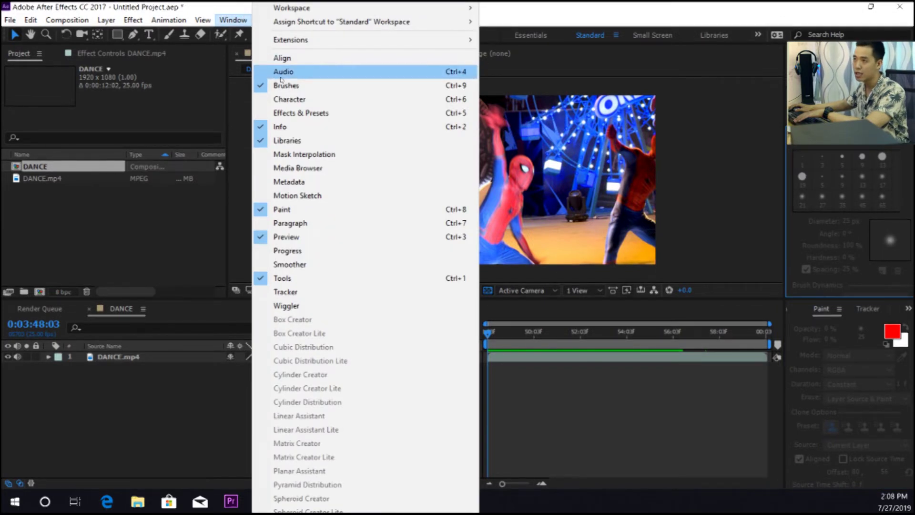
{"action": "left_click", "coordinate": [322, 296]}
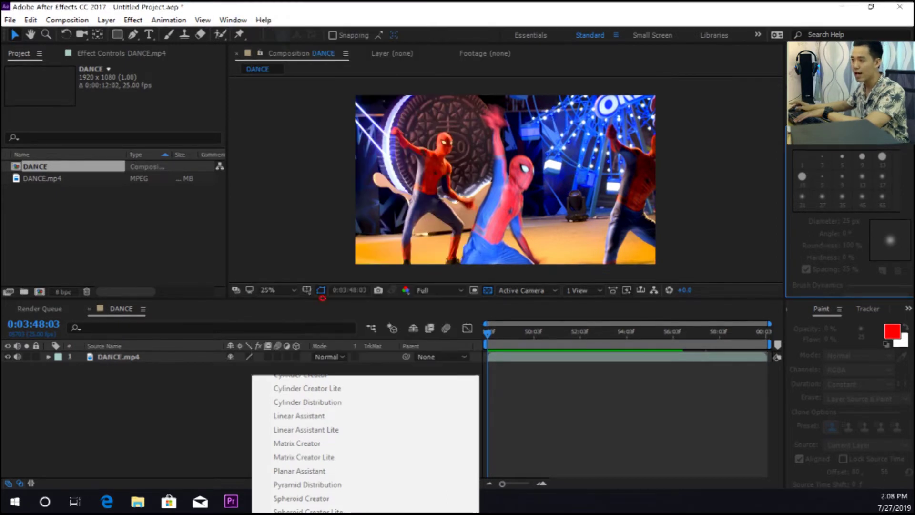
{"action": "left_click", "coordinate": [600, 386]}
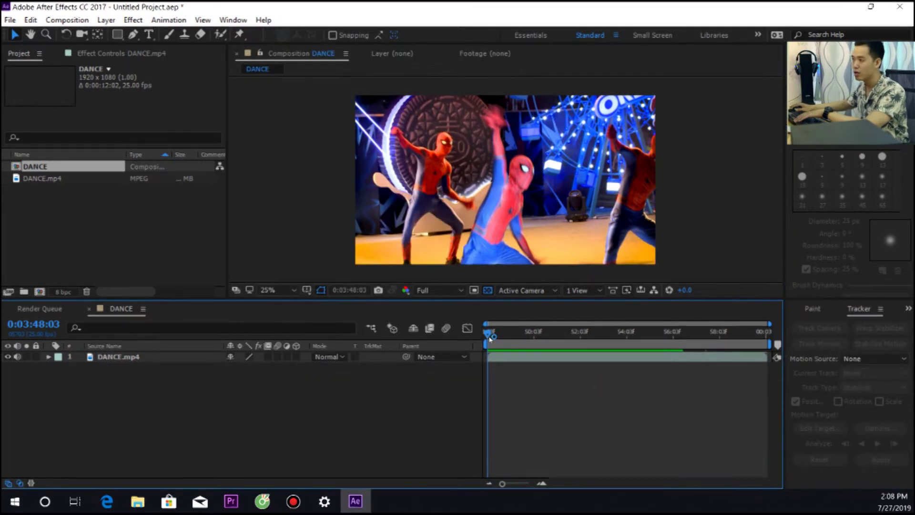
Preview to about 0:03:54:08 and duplicate the DANCE.mp4 layer.
{"action": "key", "text": "space"}
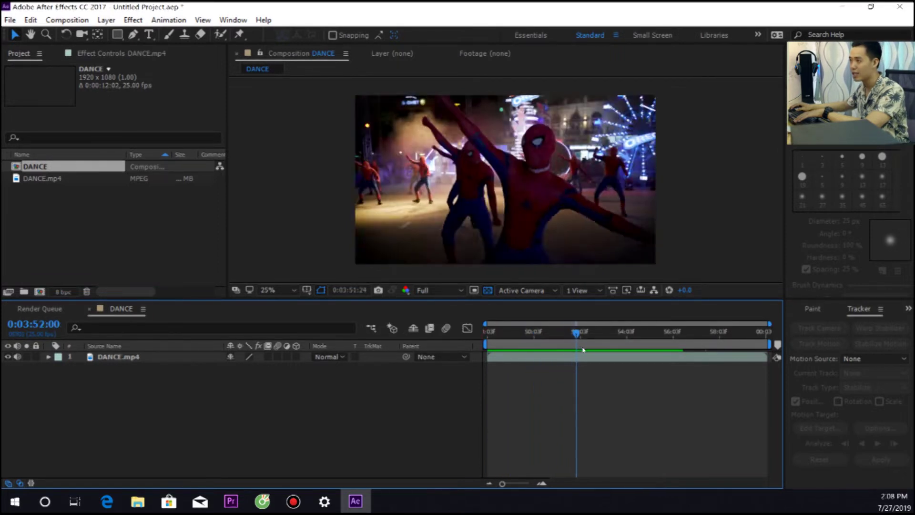
{"action": "left_click", "coordinate": [629, 346]}
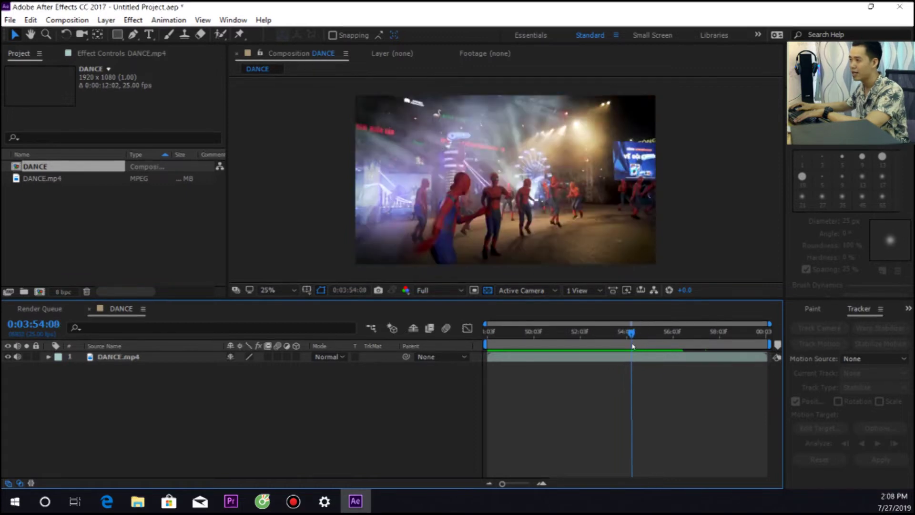
{"action": "left_click_drag", "start_coordinate": [629, 346], "coordinate": [633, 345]}
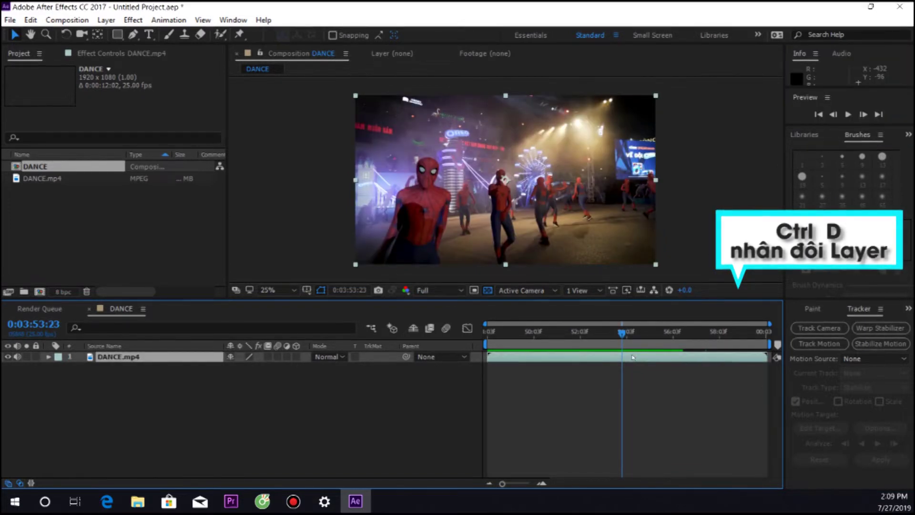
{"action": "key", "text": "ctrl+d"}
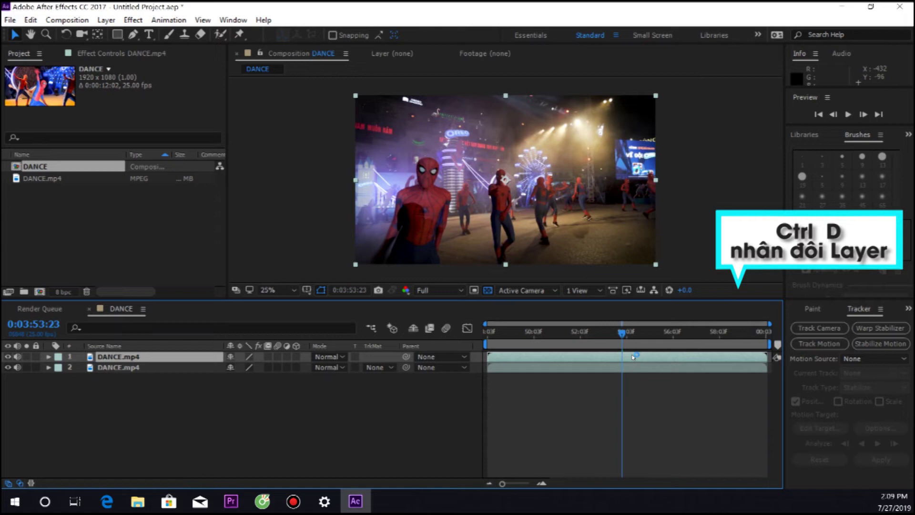
Step frame by frame around the shot change to park at 0:03:54:09.
{"action": "left_click_drag", "start_coordinate": [623, 335], "coordinate": [632, 337]}
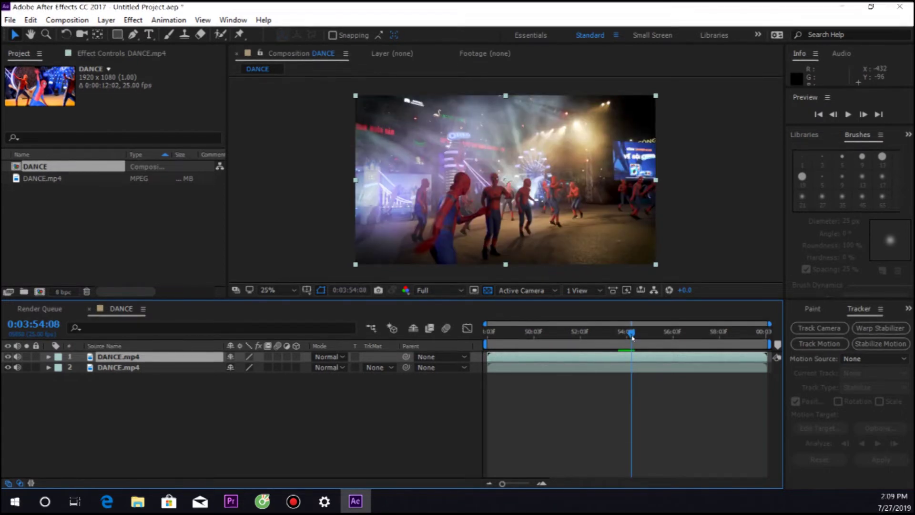
{"action": "left_click_drag", "start_coordinate": [633, 337], "coordinate": [632, 339]}
{"action": "key", "text": "Page_Up"}
{"action": "key", "text": "Page_Up"}
{"action": "key", "text": "Page_Up"}
{"action": "key", "text": "Page_Up"}
{"action": "key", "text": "Page_Up"}
{"action": "key", "text": "Page_Up"}
{"action": "key", "text": "Page_Up"}
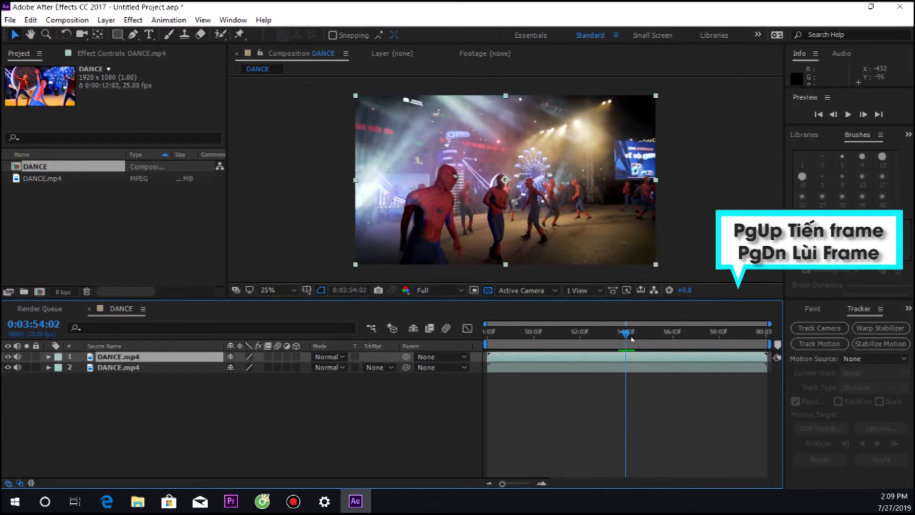
{"action": "key", "text": "Page_Up"}
{"action": "key", "text": "Page_Up"}
{"action": "key", "text": "Page_Up"}
{"action": "key", "text": "Page_Up"}
{"action": "key", "text": "Page_Down"}
{"action": "key", "text": "Page_Down"}
{"action": "key", "text": "Page_Down"}
{"action": "key", "text": "Page_Down"}
{"action": "key", "text": "Page_Down"}
{"action": "key", "text": "Page_Down"}
{"action": "key", "text": "Page_Down"}
{"action": "key", "text": "Page_Down"}
{"action": "key", "text": "Page_Down"}
{"action": "key", "text": "Page_Down"}
{"action": "key", "text": "Page_Down"}
{"action": "key", "text": "Page_Up"}
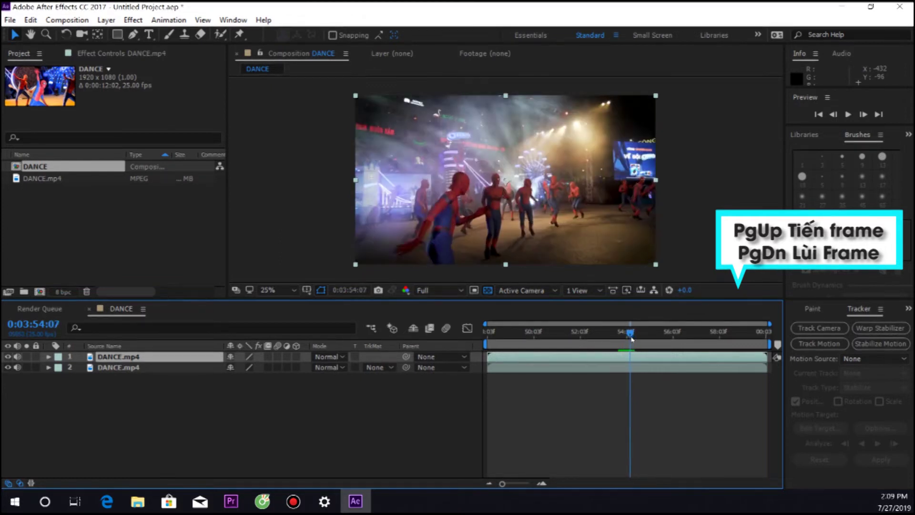
{"action": "key", "text": "Page_Up"}
{"action": "key", "text": "Page_Down"}
{"action": "key", "text": "Page_Down"}
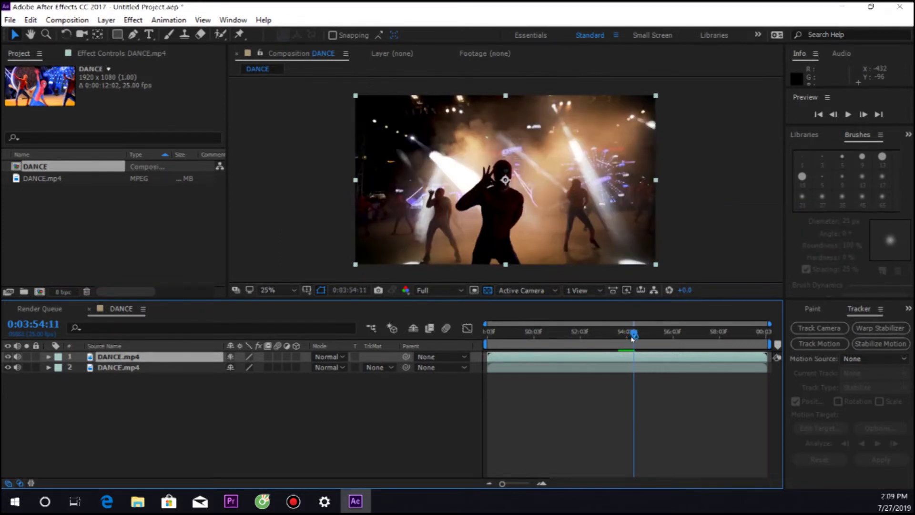
{"action": "key", "text": "Page_Up"}
{"action": "key", "text": "Page_Up"}
{"action": "key", "text": "Page_Down"}
{"action": "key", "text": "Page_Down"}
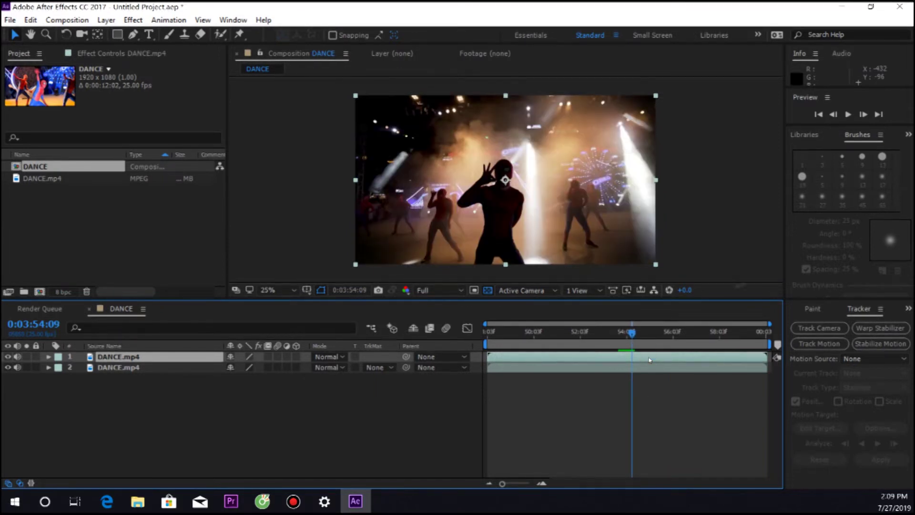
Split the top layer at the cut frame and delete the unwanted piece.
{"action": "key", "text": "ctrl+shift+d"}
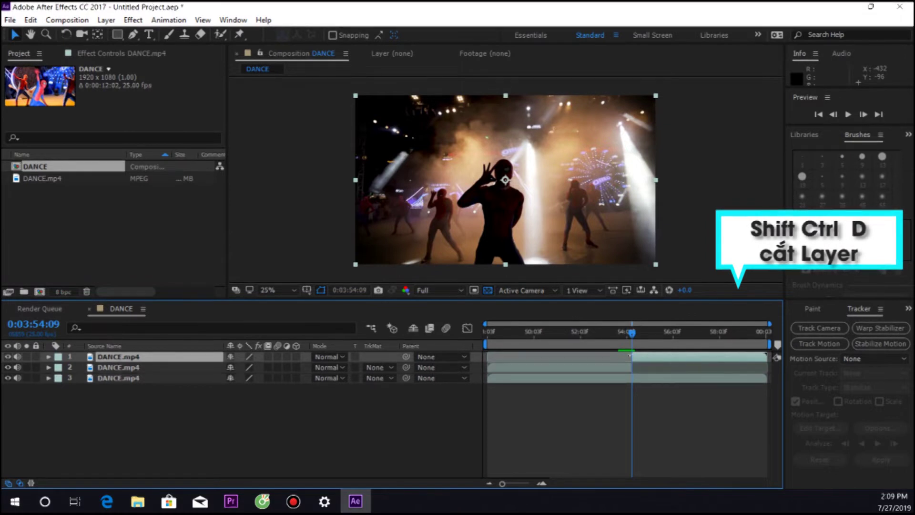
{"action": "left_click", "coordinate": [592, 369]}
{"action": "key", "text": "Delete"}
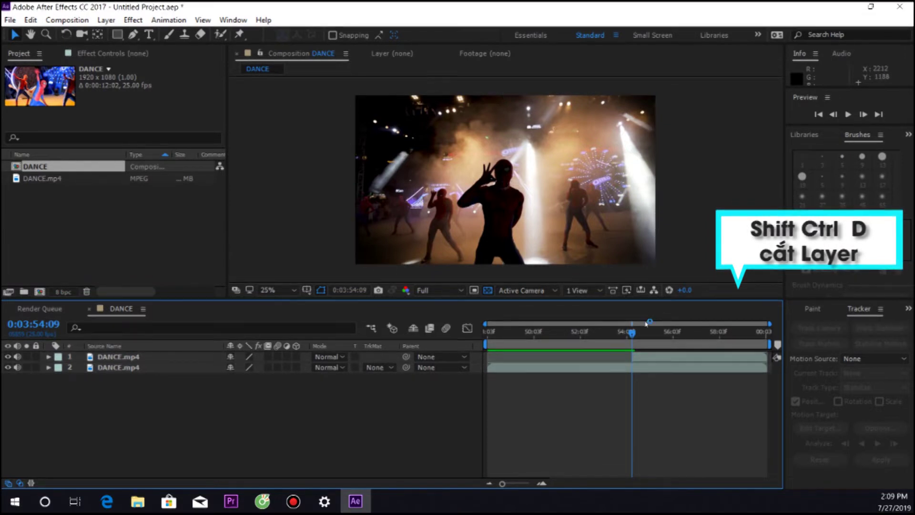
{"action": "key", "text": "space"}
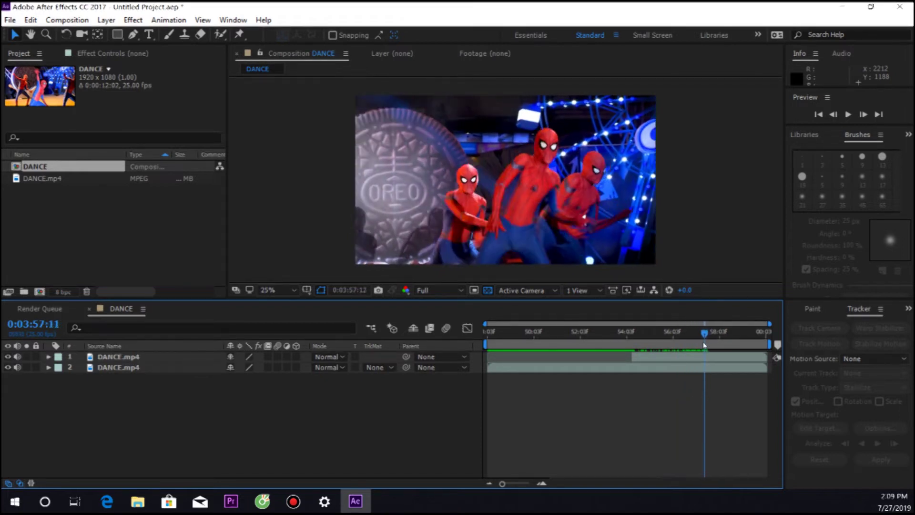
Split the top layer again near 0:03:57 and delete its trailing piece.
{"action": "left_click_drag", "start_coordinate": [707, 344], "coordinate": [700, 347]}
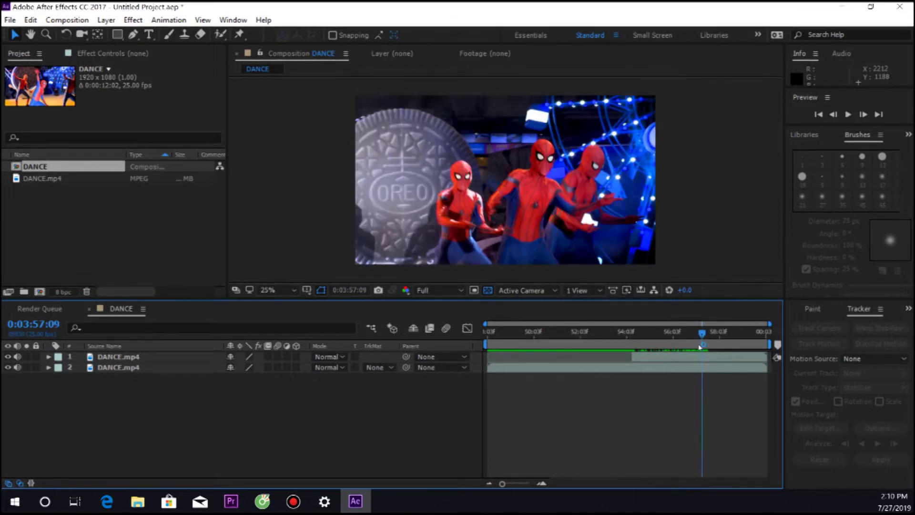
{"action": "left_click", "coordinate": [704, 355]}
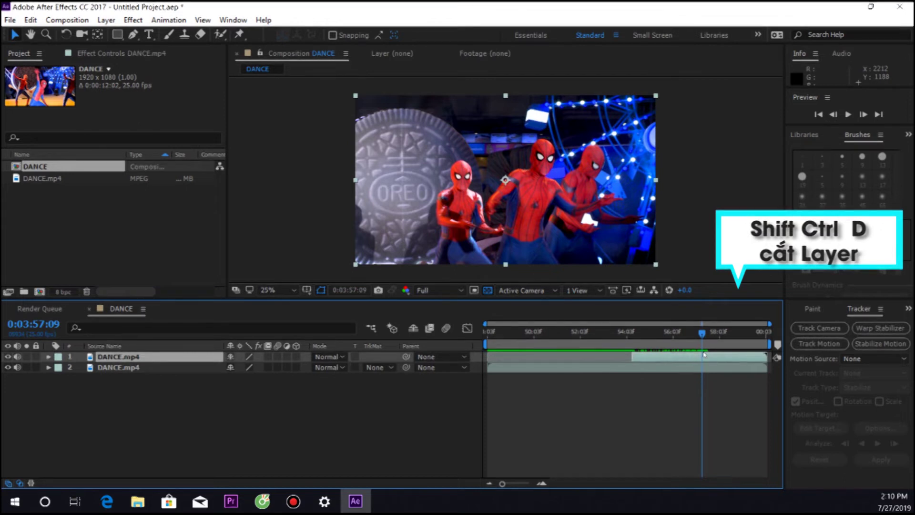
{"action": "key", "text": "ctrl+shift+d"}
{"action": "left_click", "coordinate": [720, 347]}
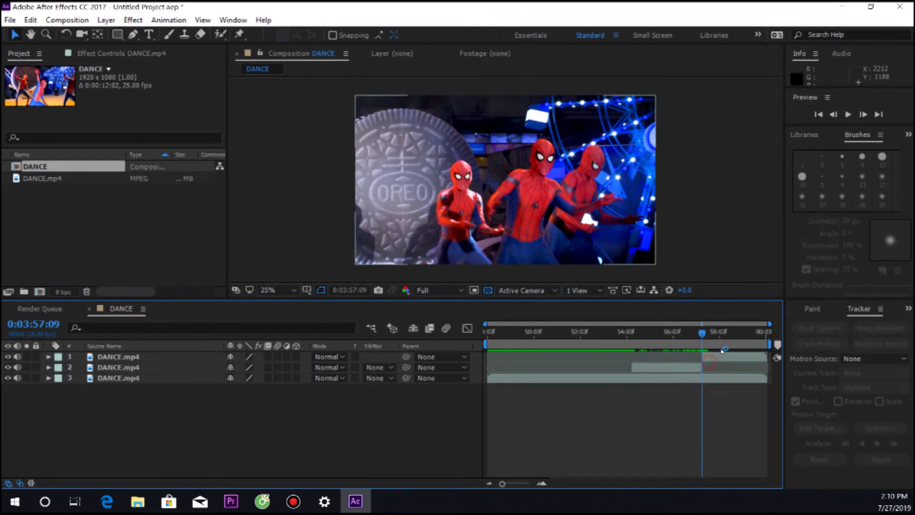
{"action": "key", "text": "Delete"}
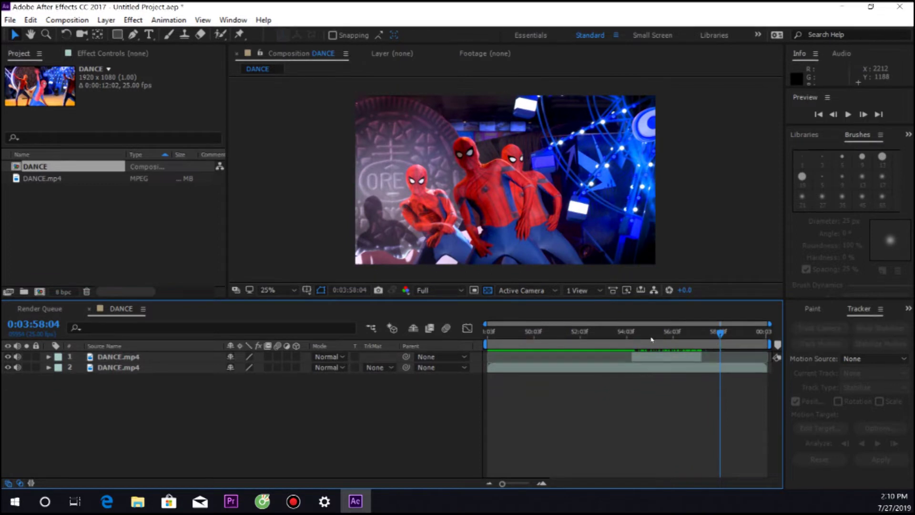
{"action": "left_click", "coordinate": [632, 339]}
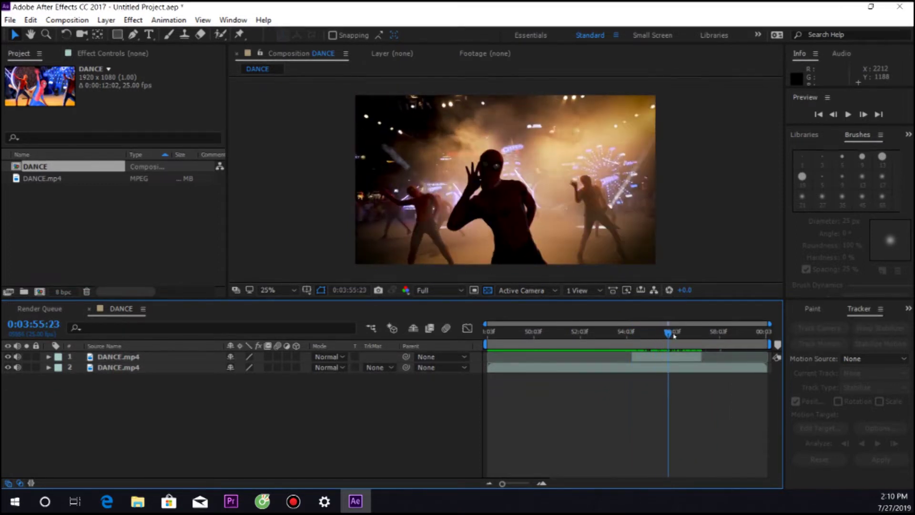
{"action": "key", "text": "space"}
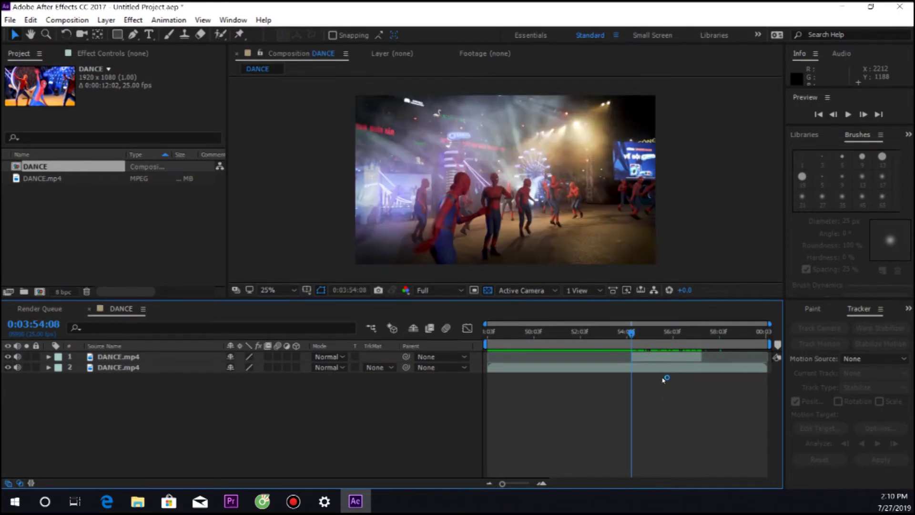
Enlarge the viewer and open the top DANCE.mp4 layer in the Layer panel.
{"action": "left_click", "coordinate": [645, 360]}
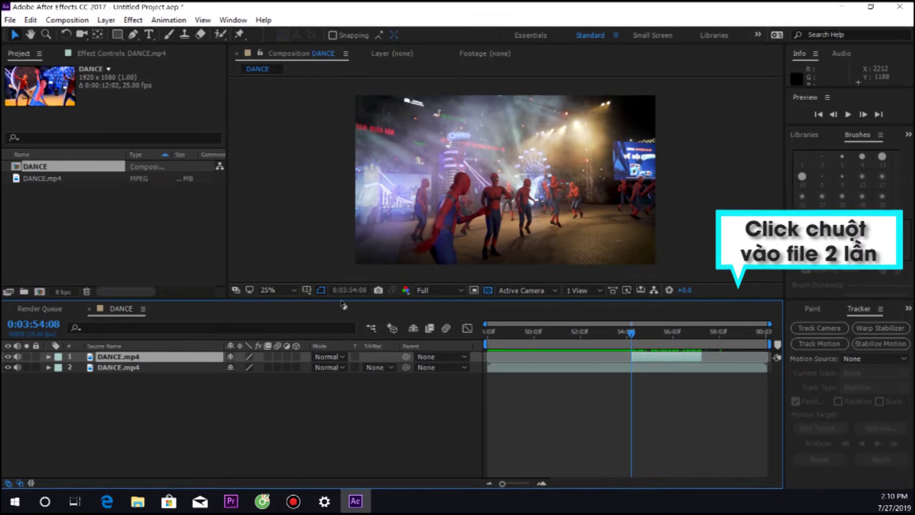
{"action": "left_click_drag", "start_coordinate": [343, 305], "coordinate": [331, 351]}
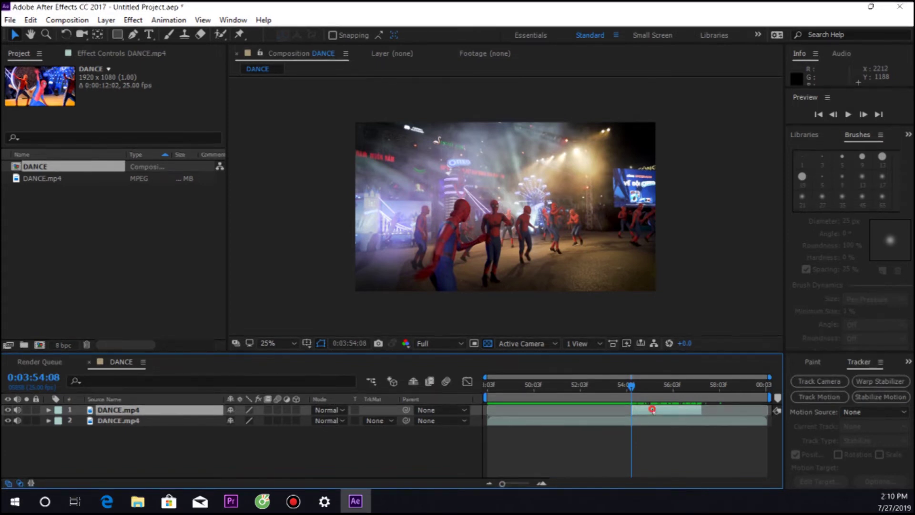
{"action": "double_click", "coordinate": [652, 409]}
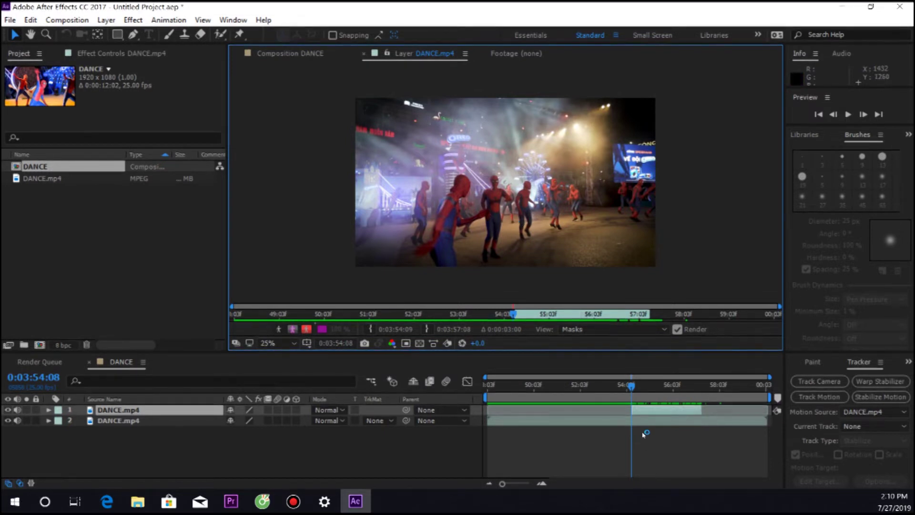
Scrub through the layer footage and settle on frame 0:03:54:09.
{"action": "left_click", "coordinate": [639, 386]}
{"action": "left_click_drag", "start_coordinate": [641, 387], "coordinate": [685, 390]}
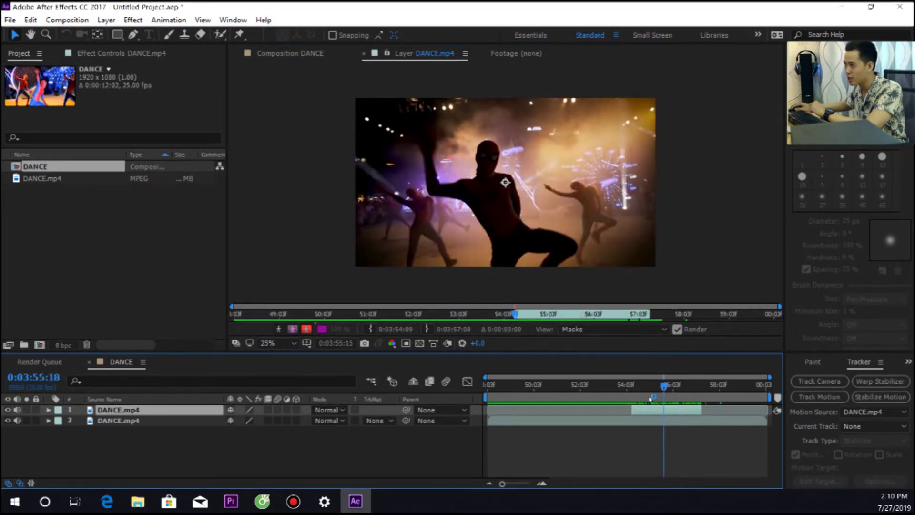
{"action": "left_click_drag", "start_coordinate": [685, 391], "coordinate": [639, 396]}
{"action": "key", "text": "space"}
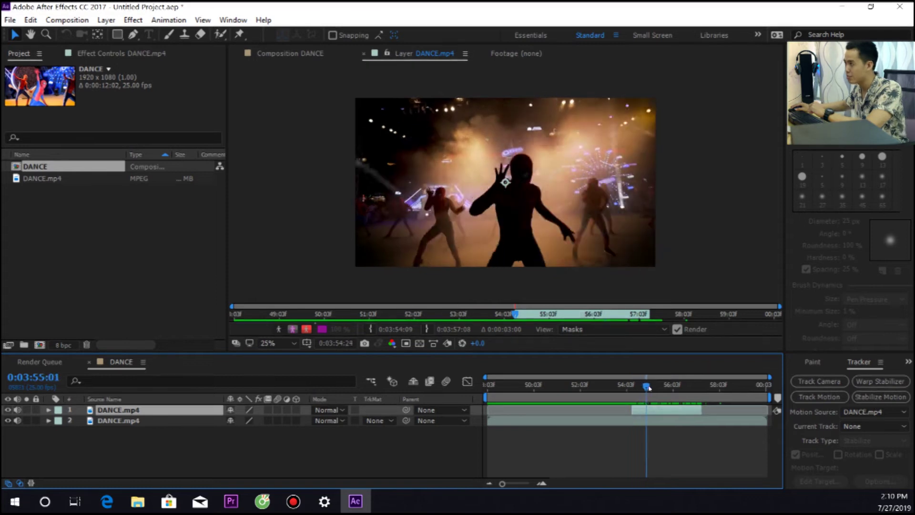
{"action": "left_click", "coordinate": [635, 385]}
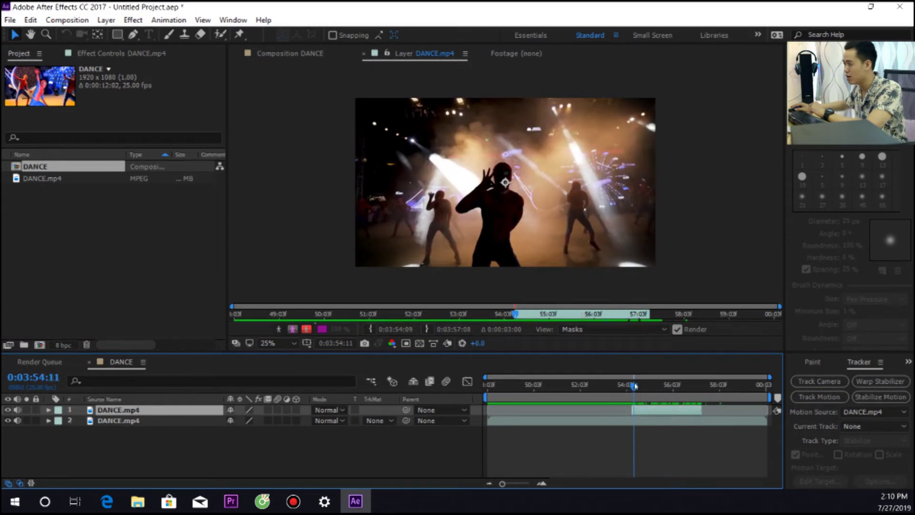
{"action": "left_click", "coordinate": [632, 385]}
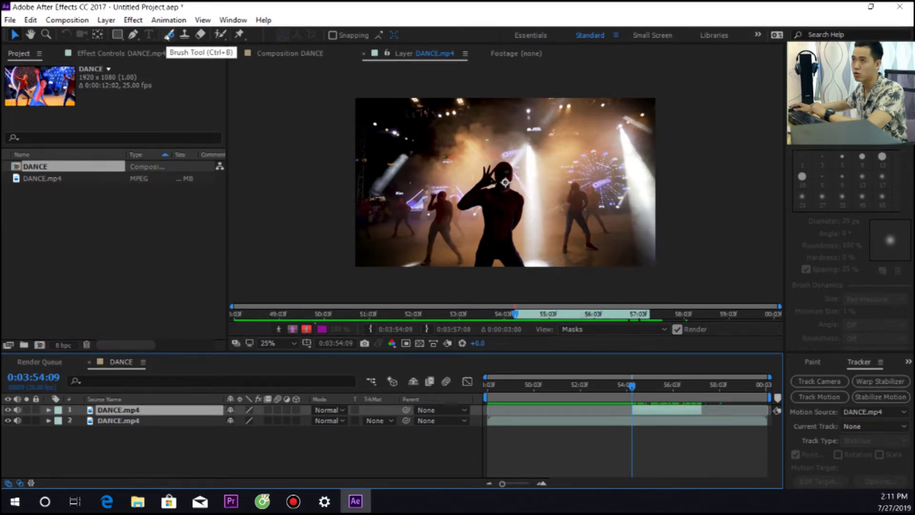
Select the Brush Tool with the Soft Round 13 px preset.
{"action": "left_click", "coordinate": [167, 35]}
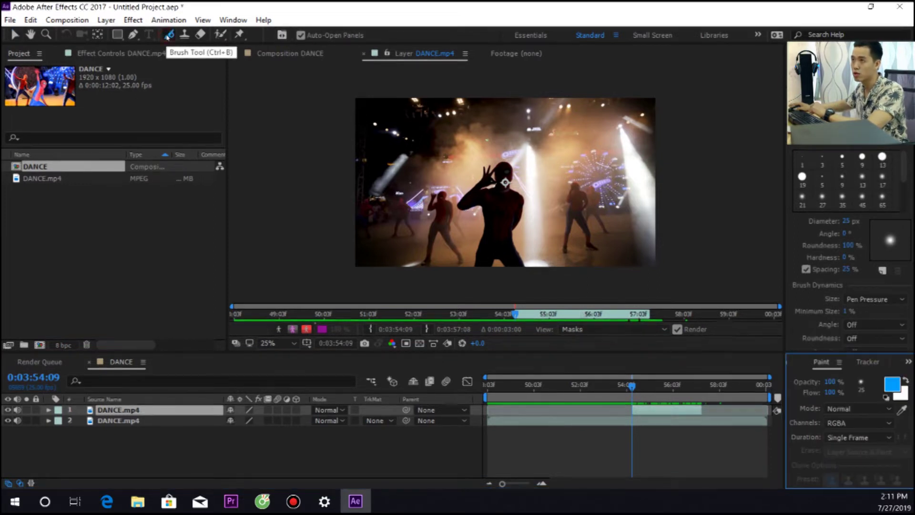
{"action": "left_click", "coordinate": [863, 177]}
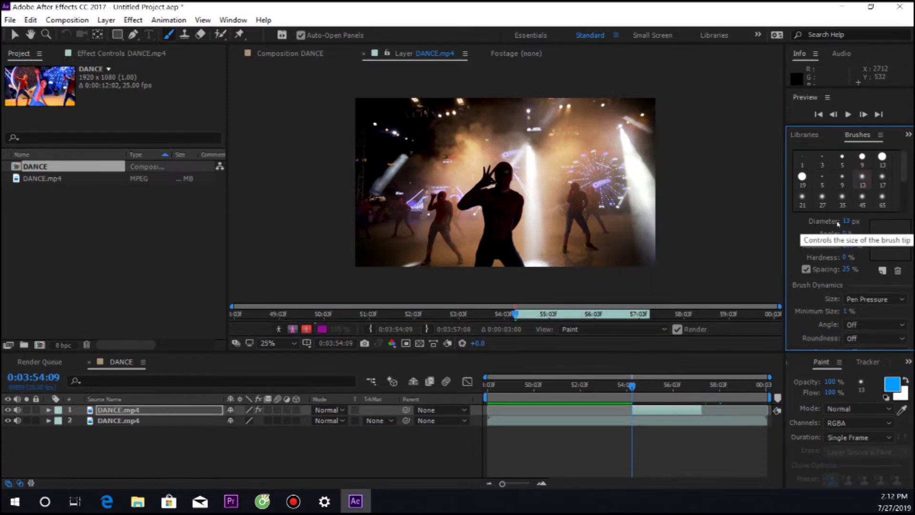
{"action": "left_click", "coordinate": [804, 157]}
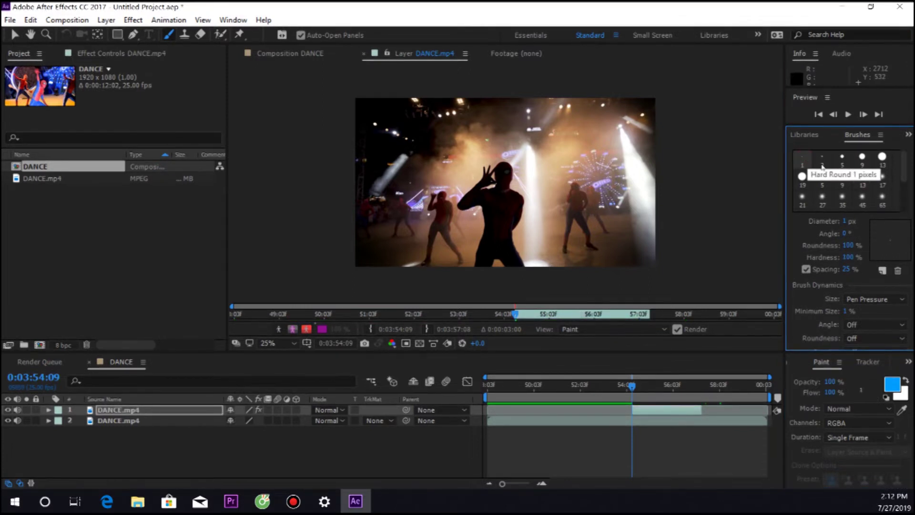
{"action": "scroll", "coordinate": [883, 206], "scroll_direction": "down", "scroll_amount": 1}
{"action": "scroll", "coordinate": [883, 206], "scroll_direction": "up", "scroll_amount": 1}
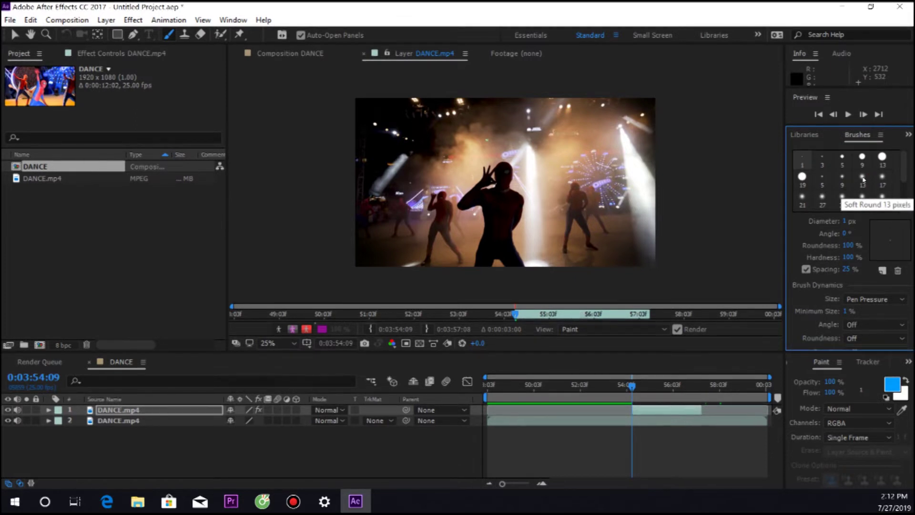
{"action": "left_click", "coordinate": [863, 179]}
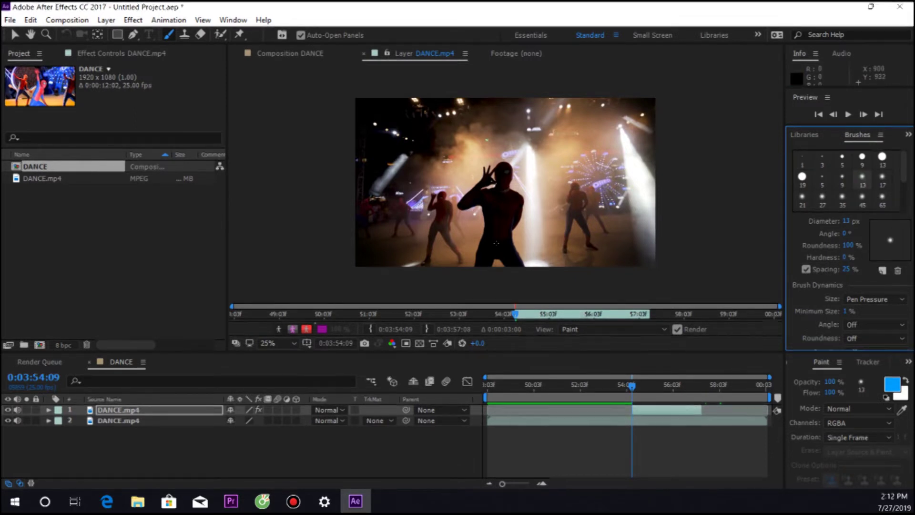
Paint trial blue strokes with 13 px, hard 19 px and 60 px soft brushes.
{"action": "left_click_drag", "start_coordinate": [554, 179], "coordinate": [563, 186]}
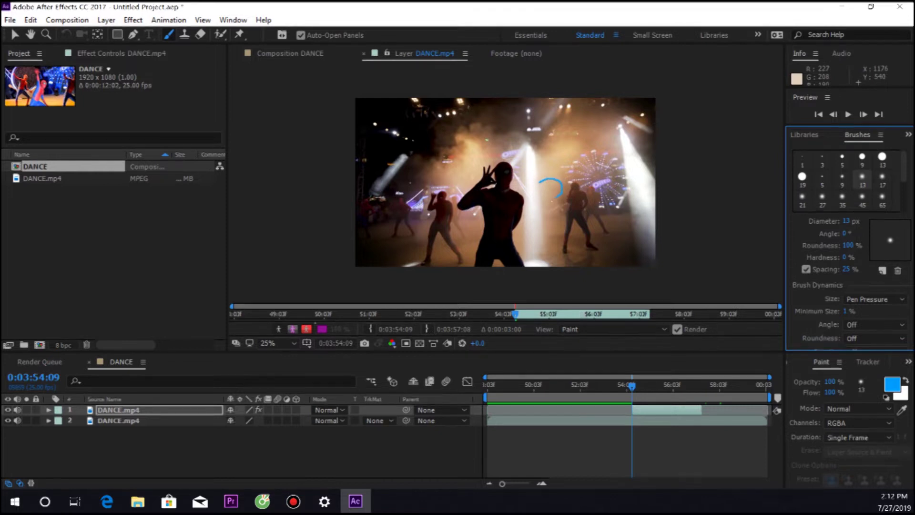
{"action": "left_click", "coordinate": [802, 177]}
{"action": "left_click_drag", "start_coordinate": [568, 177], "coordinate": [595, 214]}
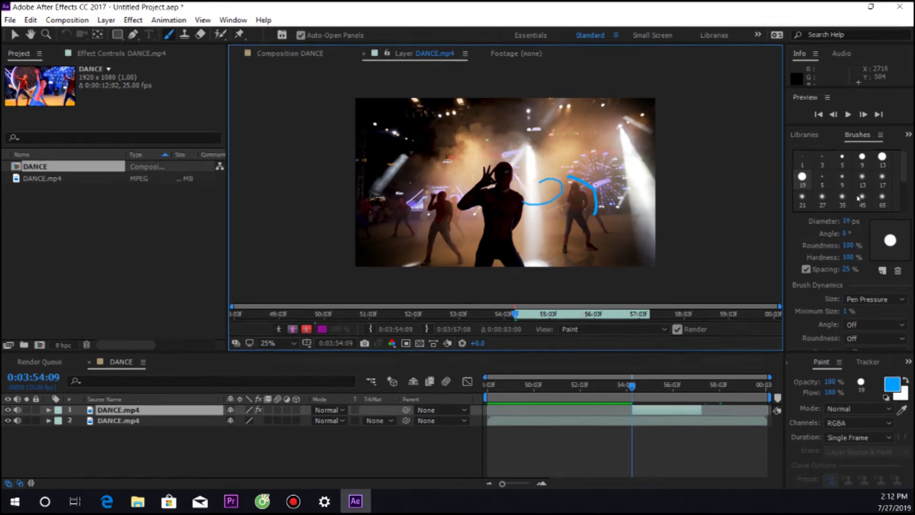
{"action": "left_click", "coordinate": [862, 177]}
{"action": "left_click_drag", "start_coordinate": [843, 221], "coordinate": [876, 216]}
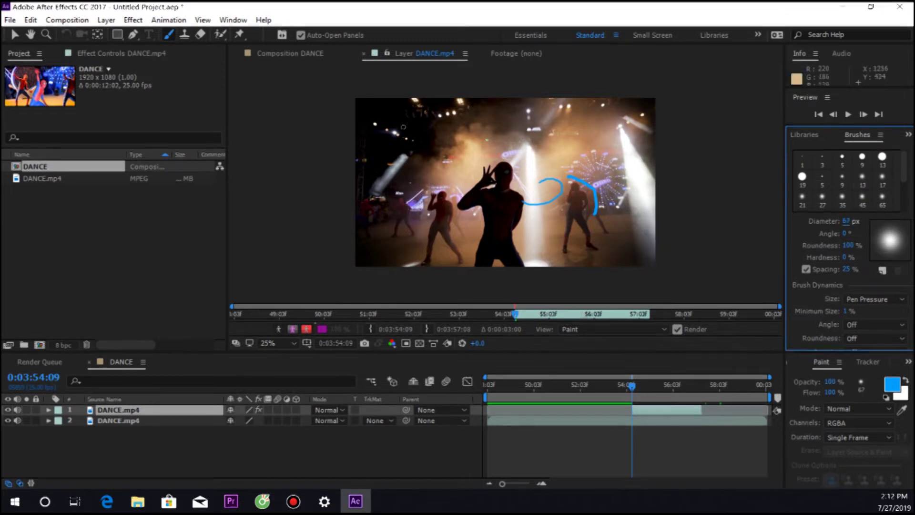
{"action": "left_click_drag", "start_coordinate": [487, 135], "coordinate": [581, 150]}
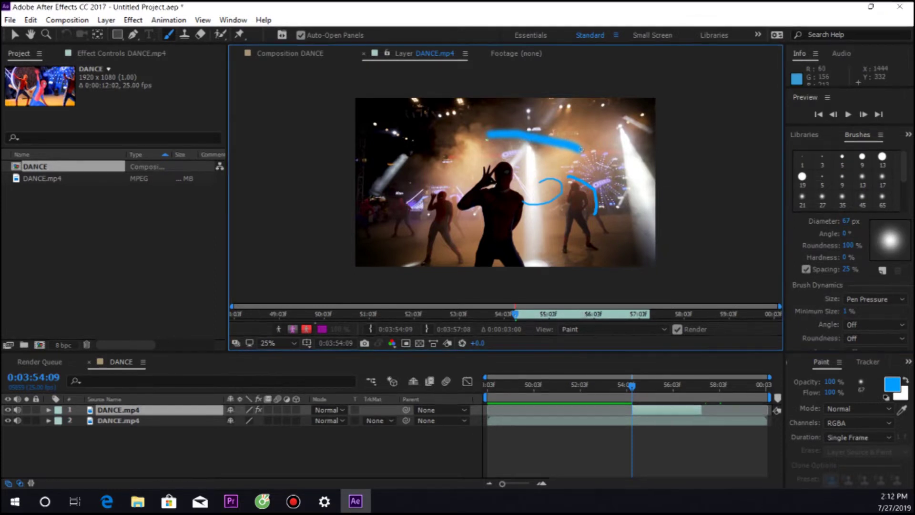
Undo the trial strokes and resize the brush to 49 px.
{"action": "key", "text": "ctrl+z"}
{"action": "key", "text": "ctrl+z"}
{"action": "key", "text": "ctrl+z"}
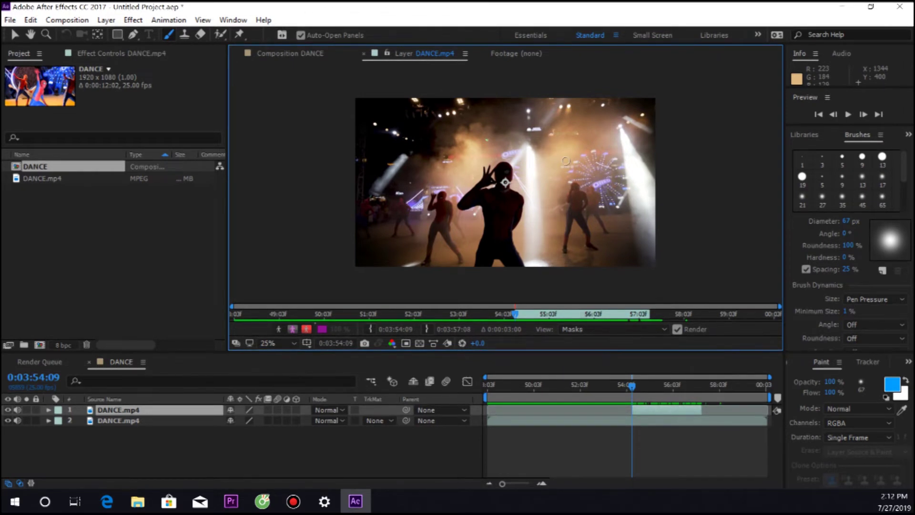
{"action": "mouse_move", "coordinate": [565, 160]}
{"action": "left_mouse_down"}
{"action": "mouse_move", "coordinate": [595, 188]}
{"action": "mouse_move", "coordinate": [564, 160]}
{"action": "left_mouse_up"}
{"action": "left_click_drag", "start_coordinate": [566, 161], "coordinate": [565, 161]}
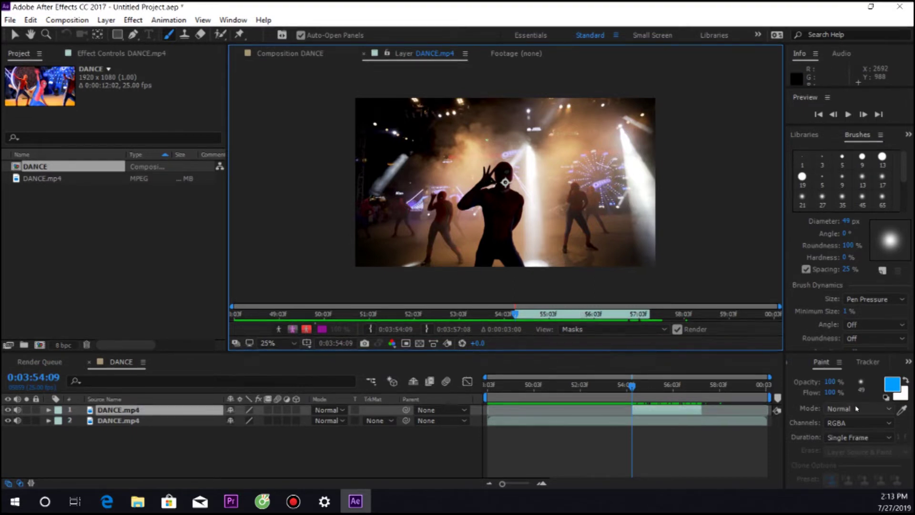
Set the paint stroke Duration to Single Frame.
{"action": "left_click", "coordinate": [838, 437]}
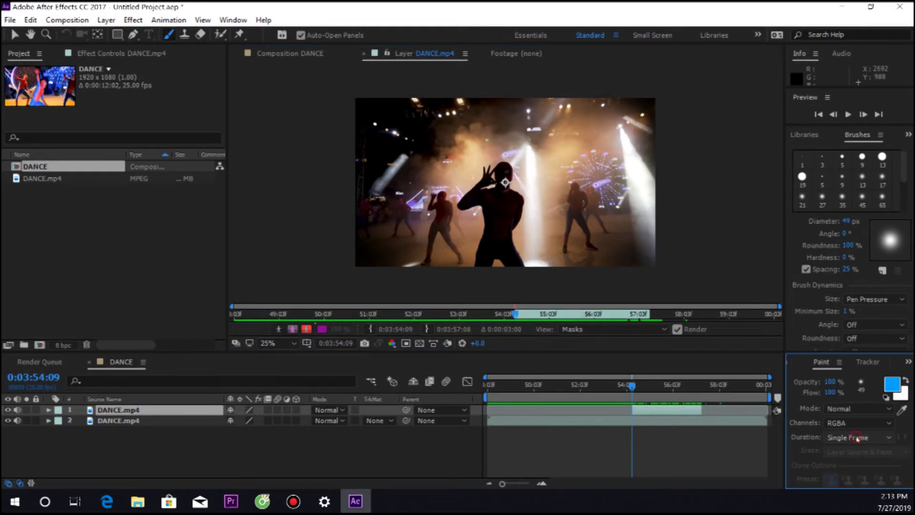
{"action": "left_click", "coordinate": [856, 437]}
{"action": "left_click", "coordinate": [856, 410]}
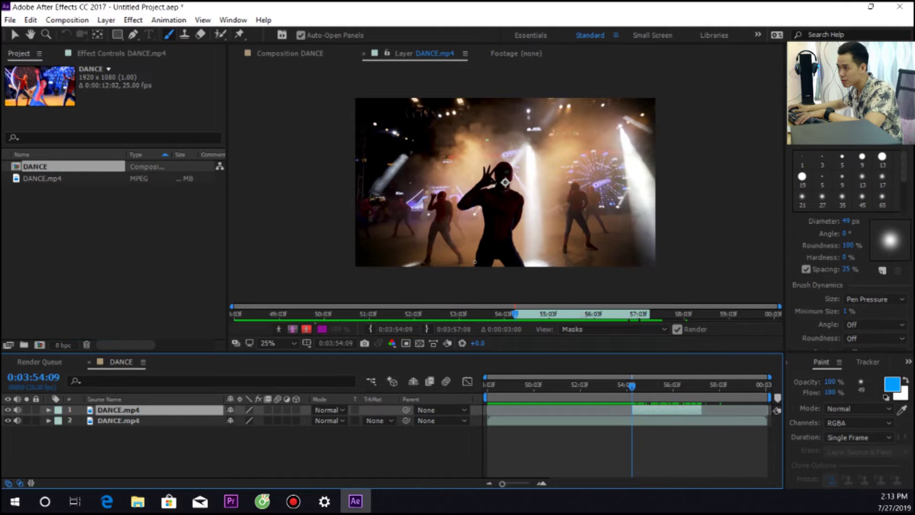
Reduce the brush diameter to 21 px and set the Layer viewer magnification to Fit.
{"action": "left_click_drag", "start_coordinate": [474, 265], "coordinate": [492, 263]}
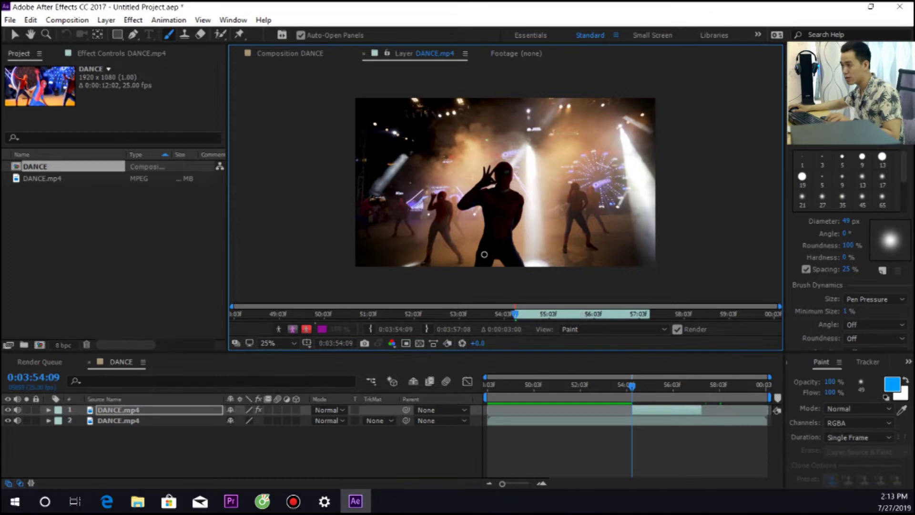
{"action": "left_click_drag", "start_coordinate": [484, 255], "coordinate": [482, 254]}
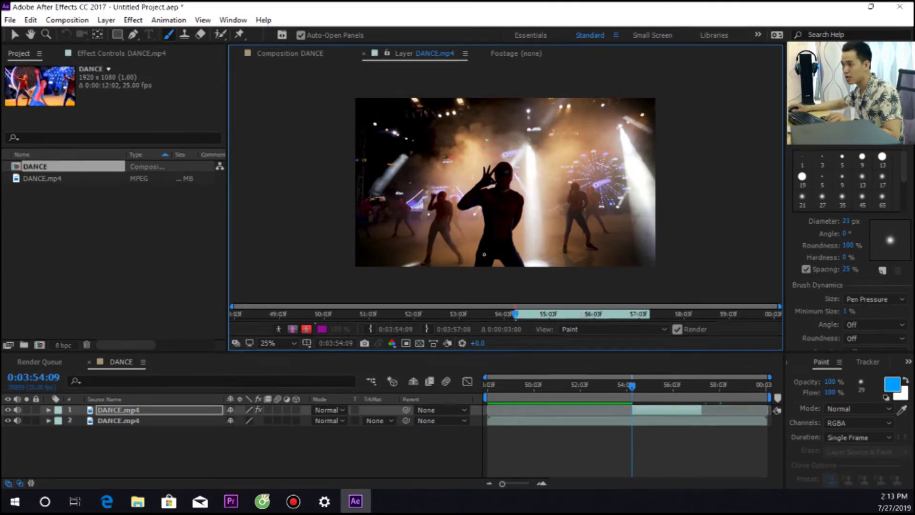
{"action": "left_click", "coordinate": [267, 343]}
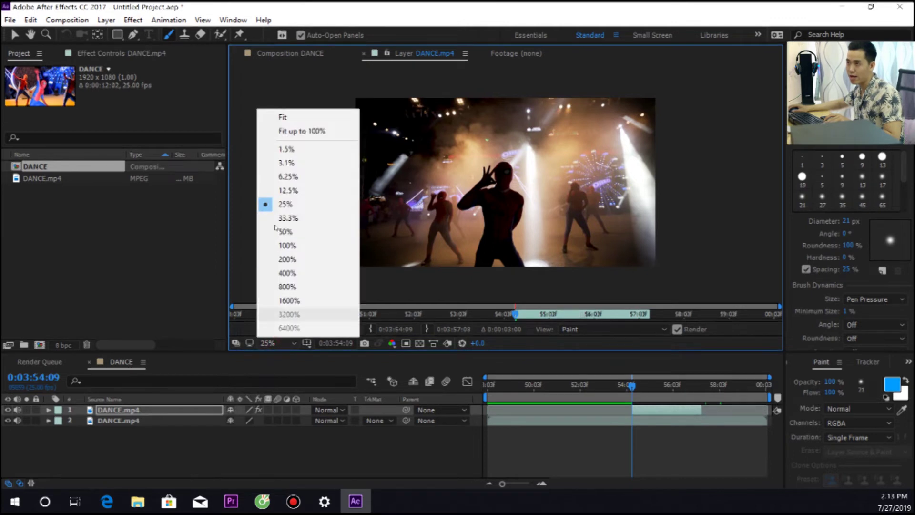
{"action": "left_click", "coordinate": [302, 117]}
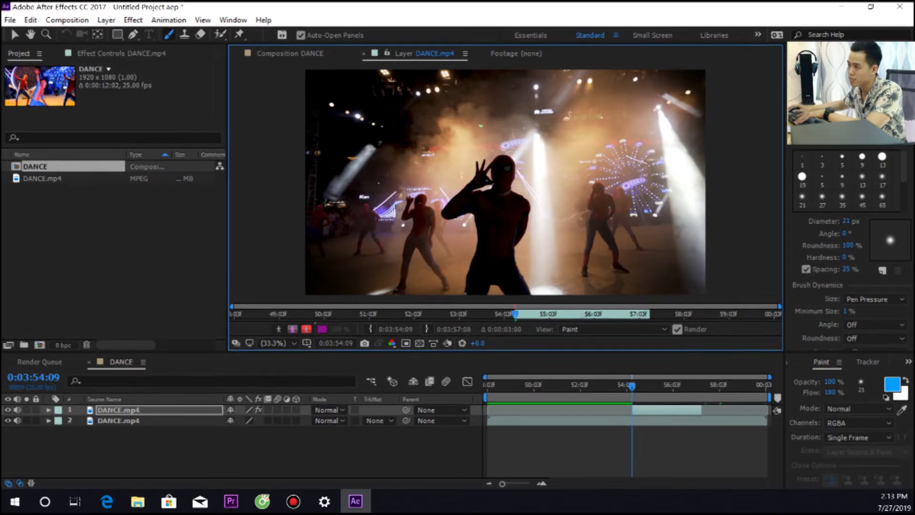
Paint two blue strokes along the dancer's feet on frame 0:03:54:09.
{"action": "mouse_move", "coordinate": [464, 292]}
{"action": "left_mouse_down"}
{"action": "mouse_move", "coordinate": [479, 284]}
{"action": "mouse_move", "coordinate": [486, 292]}
{"action": "left_mouse_up"}
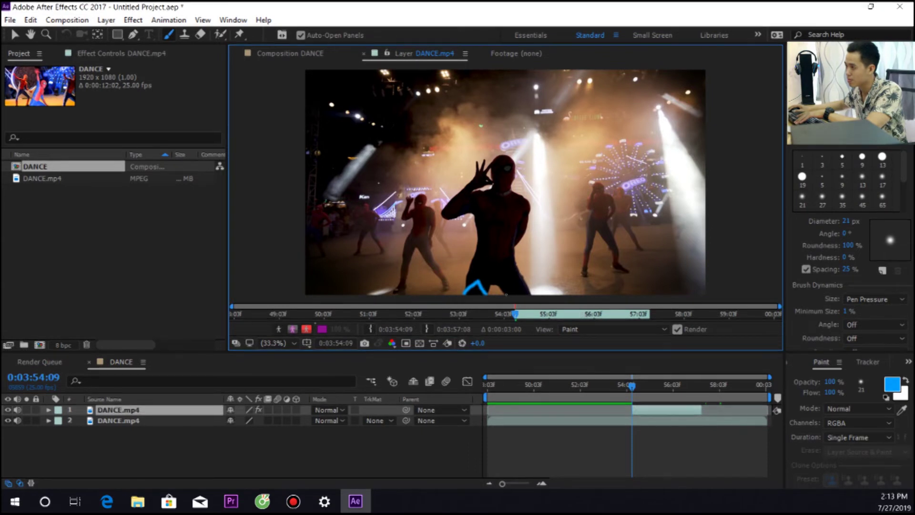
{"action": "left_click_drag", "start_coordinate": [494, 292], "coordinate": [524, 290]}
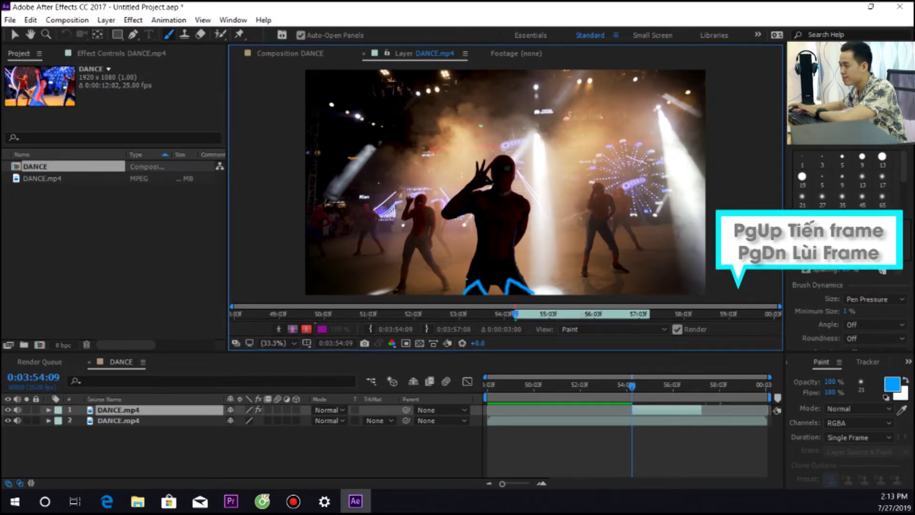
{"action": "key", "text": "Page_Down"}
Paint leg strokes on the following frames, undoing the wavy and V-shaped strokes.
{"action": "mouse_move", "coordinate": [462, 284]}
{"action": "left_mouse_down"}
{"action": "mouse_move", "coordinate": [476, 273]}
{"action": "mouse_move", "coordinate": [487, 286]}
{"action": "mouse_move", "coordinate": [519, 281]}
{"action": "left_mouse_up"}
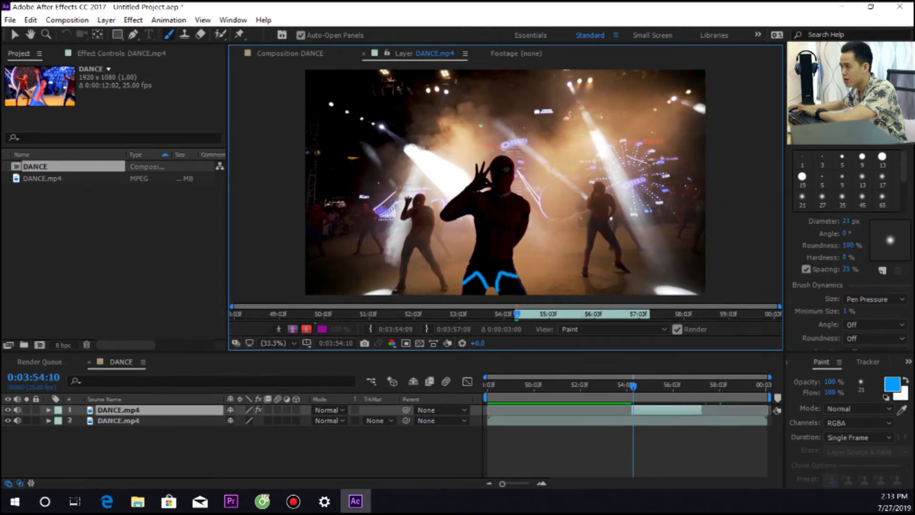
{"action": "key", "text": "Page_Down"}
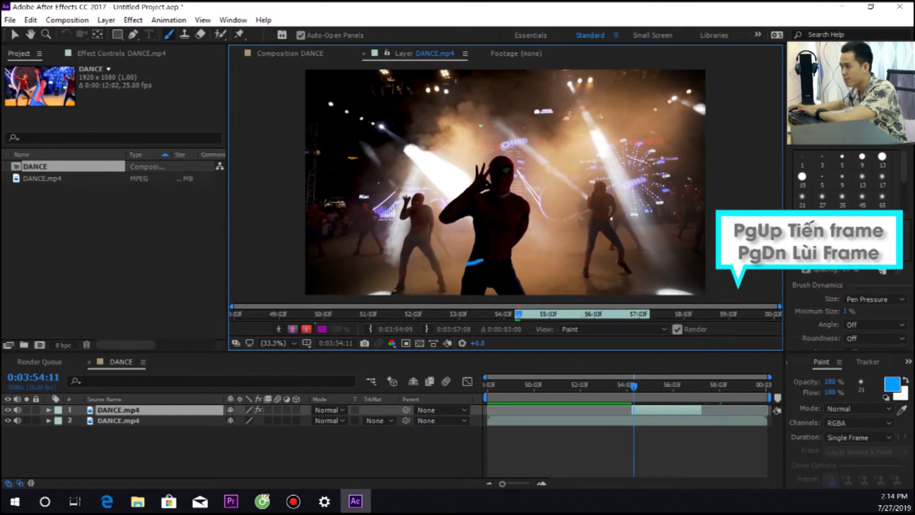
{"action": "left_click_drag", "start_coordinate": [482, 260], "coordinate": [495, 264]}
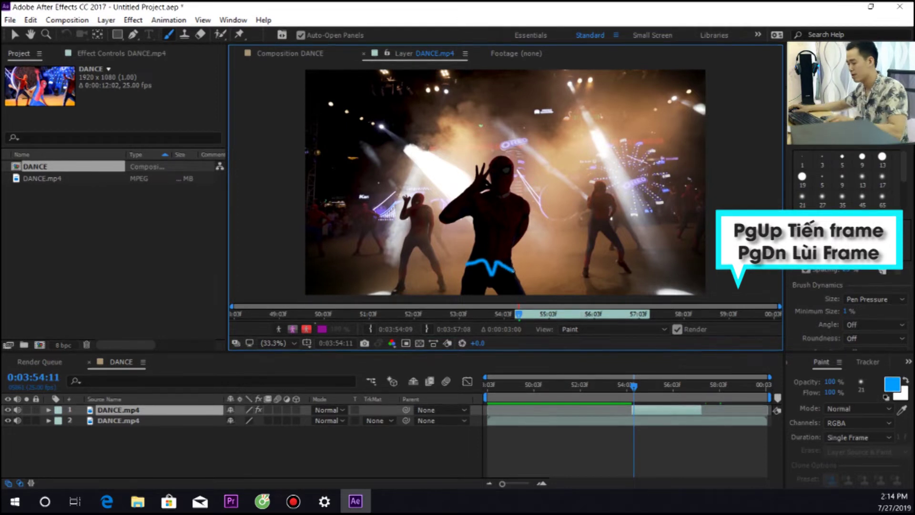
{"action": "key", "text": "ctrl+z"}
{"action": "mouse_move", "coordinate": [466, 260]}
{"action": "left_mouse_down"}
{"action": "mouse_move", "coordinate": [491, 285]}
{"action": "mouse_move", "coordinate": [513, 263]}
{"action": "left_mouse_up"}
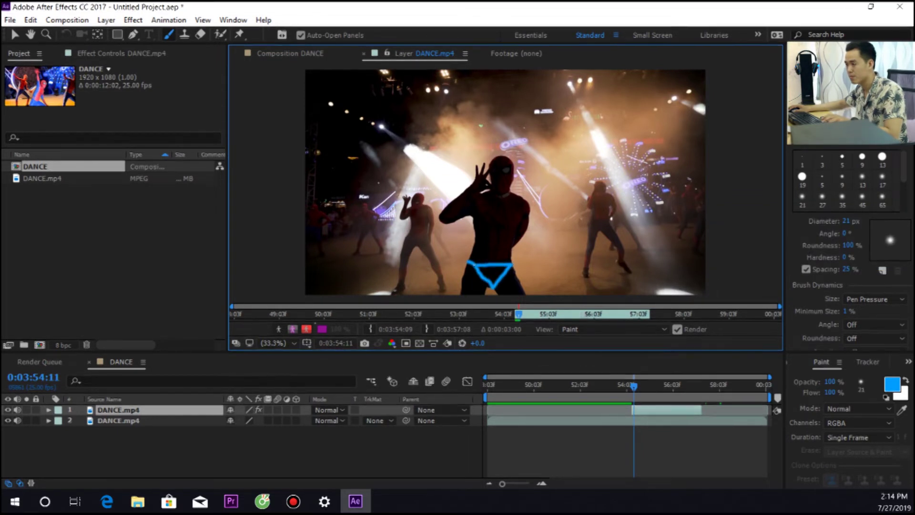
{"action": "key", "text": "ctrl+z"}
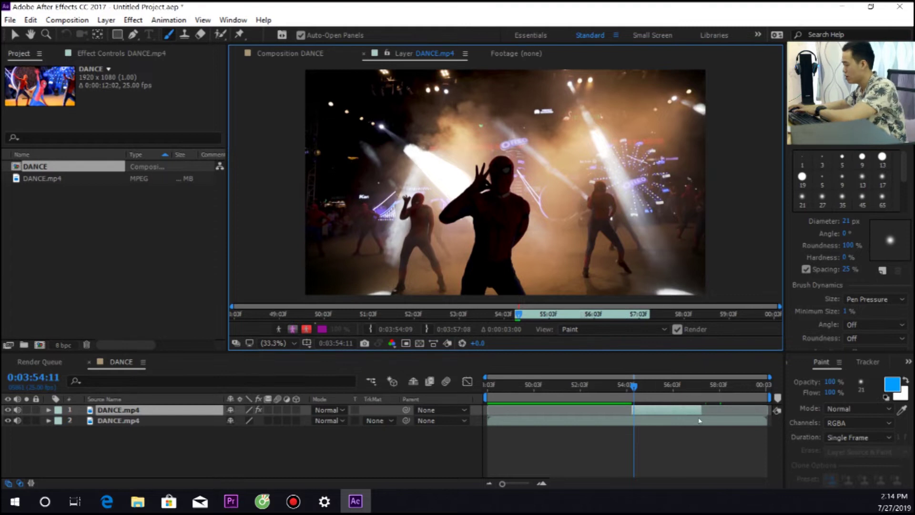
{"action": "key", "text": "Page_Up"}
{"action": "key", "text": "Page_Up"}
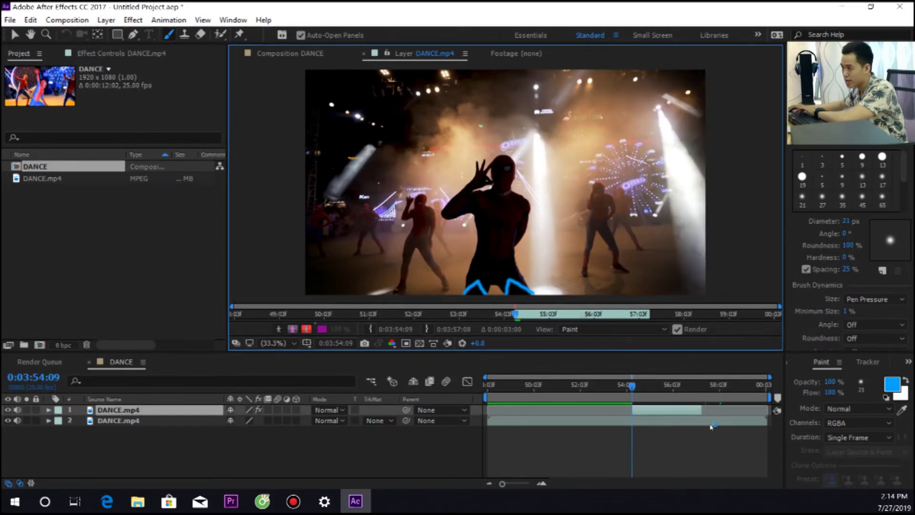
On frame 0:03:54:11, paint a blue V-shaped stroke with a top bar over the dancer's hips.
{"action": "key", "text": "Page_Down"}
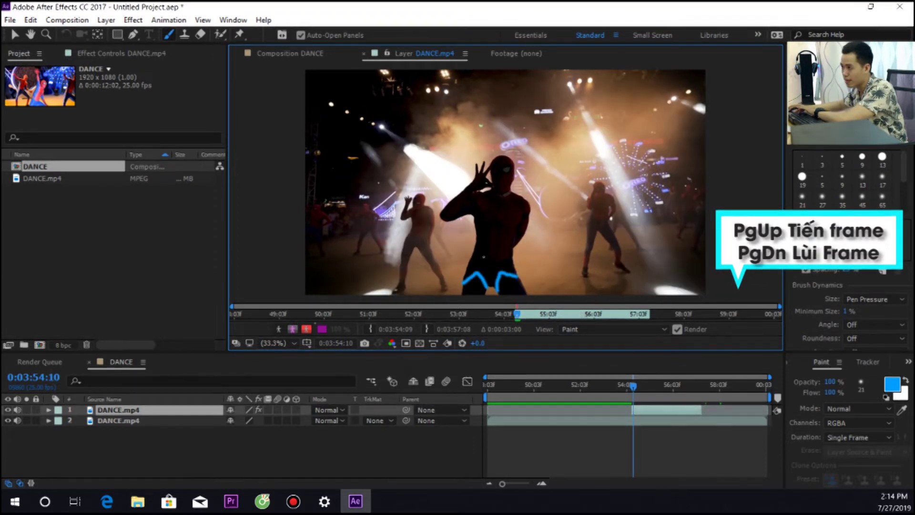
{"action": "key", "text": "Page_Down"}
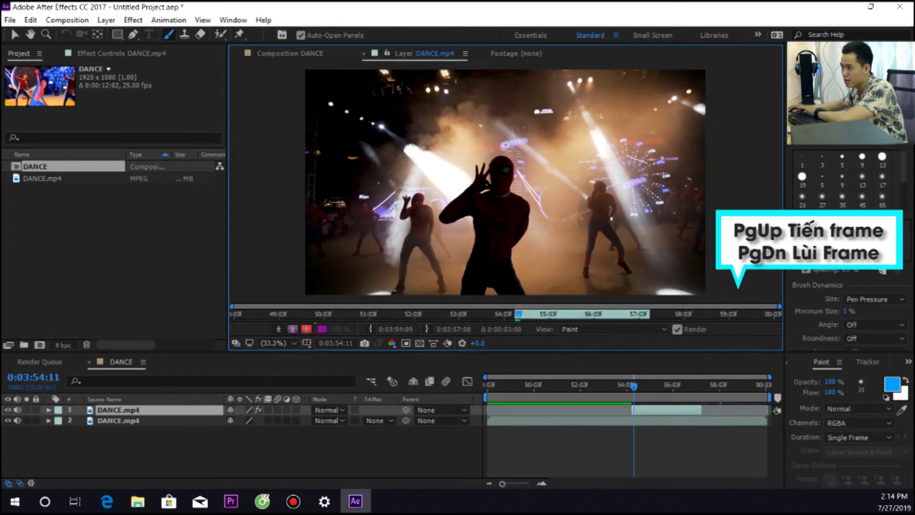
{"action": "left_click_drag", "start_coordinate": [467, 265], "coordinate": [476, 276]}
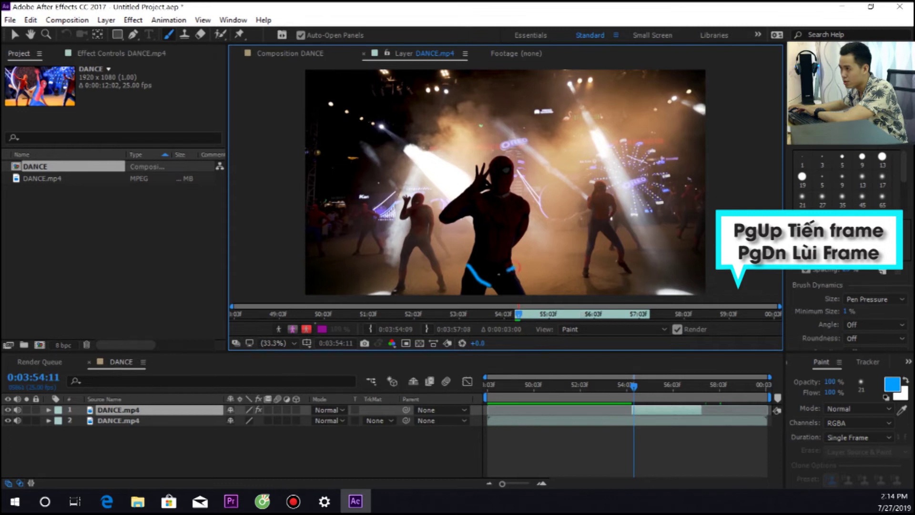
{"action": "left_click_drag", "start_coordinate": [481, 265], "coordinate": [514, 265]}
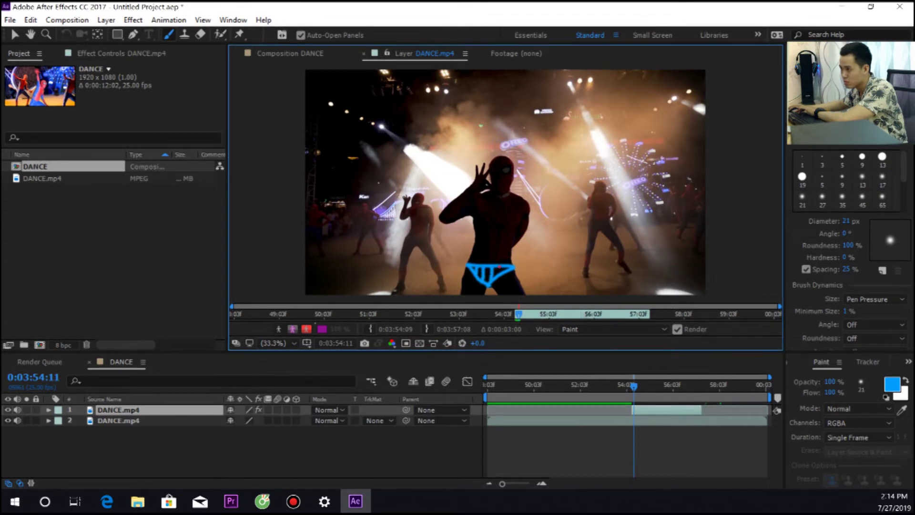
On frame 0:03:54:12, paint a waist stroke with vertical marks, then step back to review.
{"action": "key", "text": "Page_Down"}
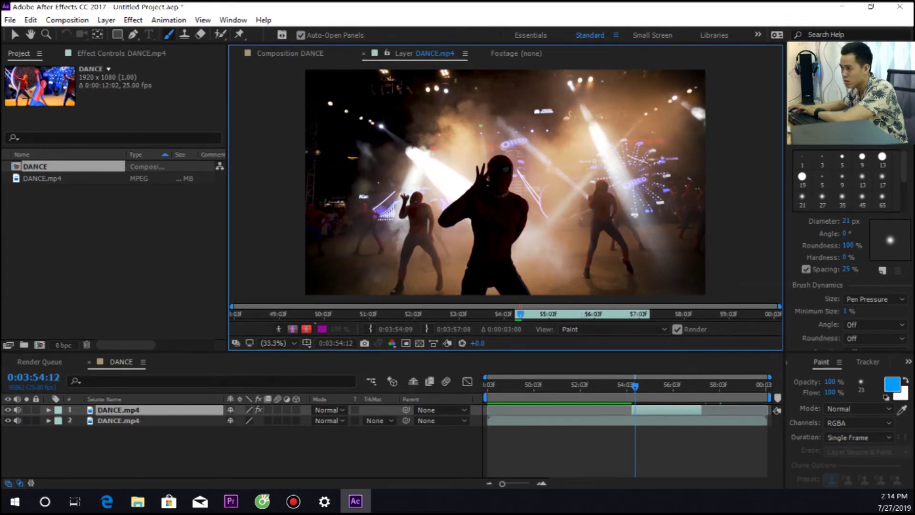
{"action": "left_click_drag", "start_coordinate": [518, 272], "coordinate": [467, 266]}
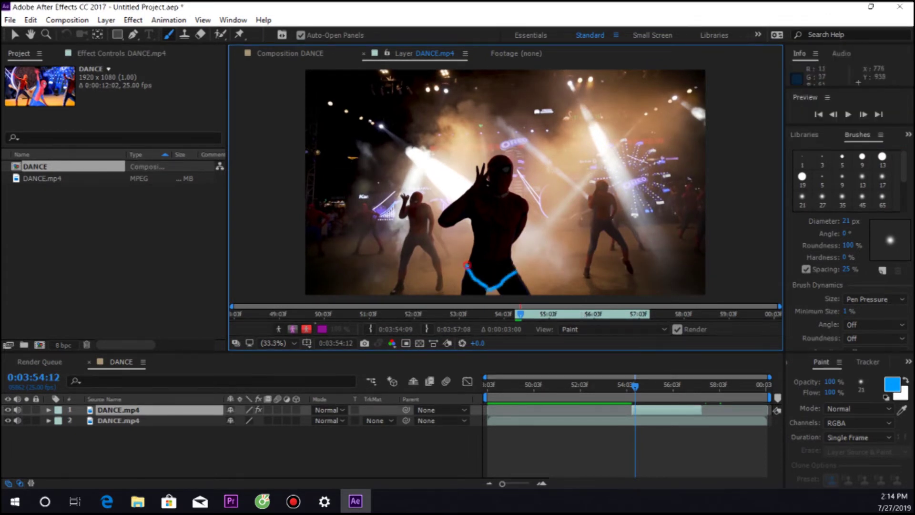
{"action": "left_click_drag", "start_coordinate": [488, 274], "coordinate": [488, 286]}
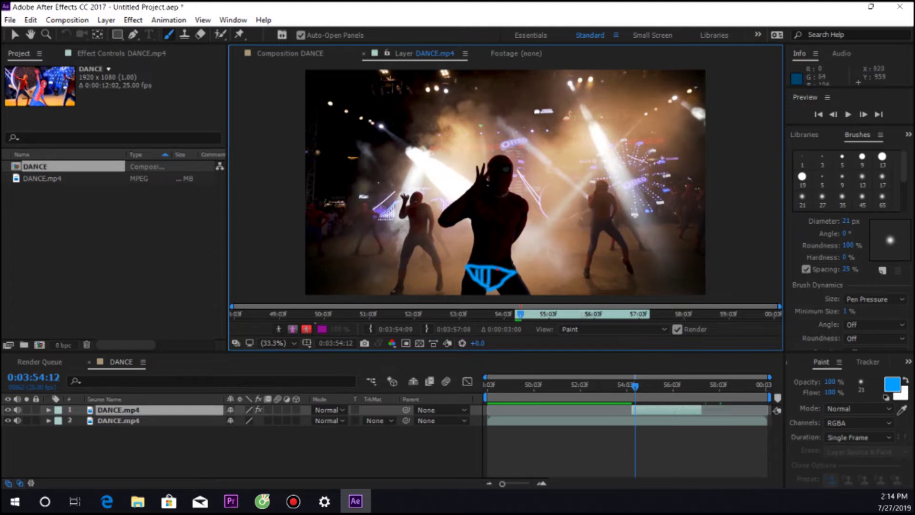
{"action": "key", "text": "Page_Up"}
{"action": "key", "text": "Page_Up"}
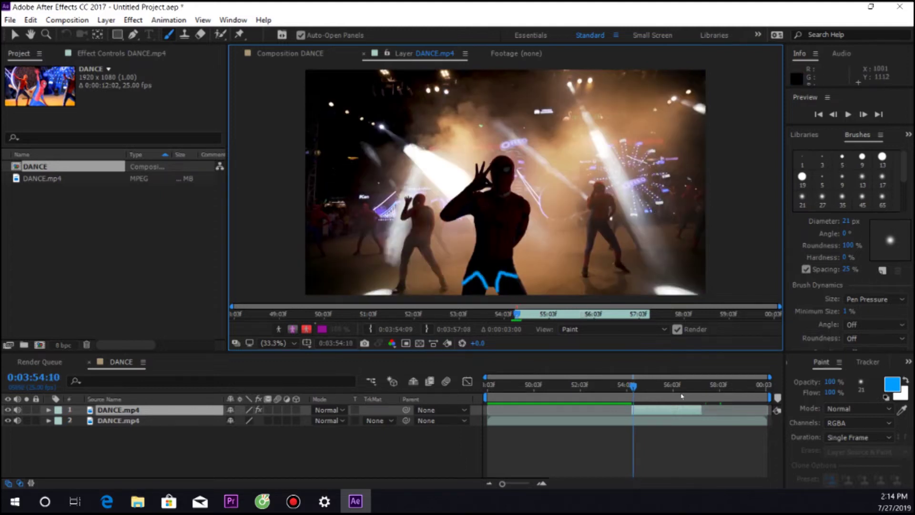
Paint a closed blue V over the dancer's waist on the next frame, redoing its top line.
{"action": "key", "text": "Page_Down"}
{"action": "key", "text": "Page_Down"}
{"action": "key", "text": "Page_Down"}
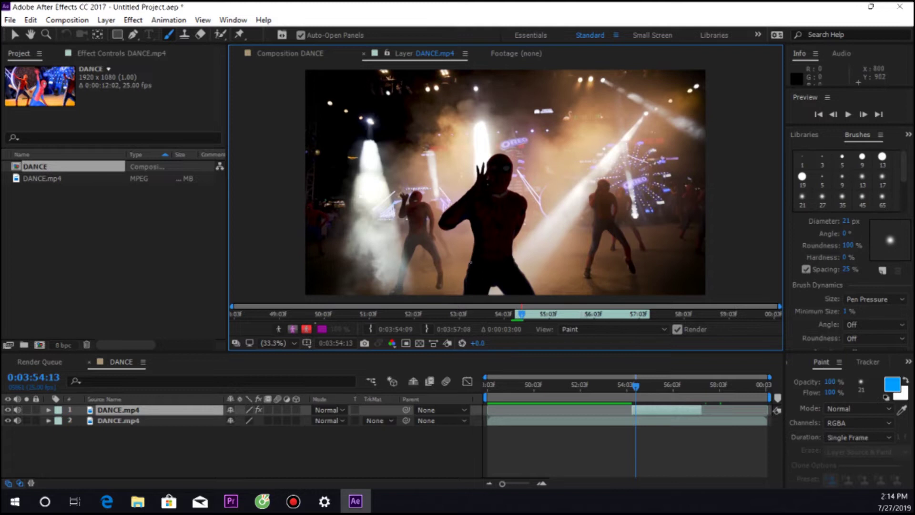
{"action": "left_click_drag", "start_coordinate": [482, 273], "coordinate": [517, 260]}
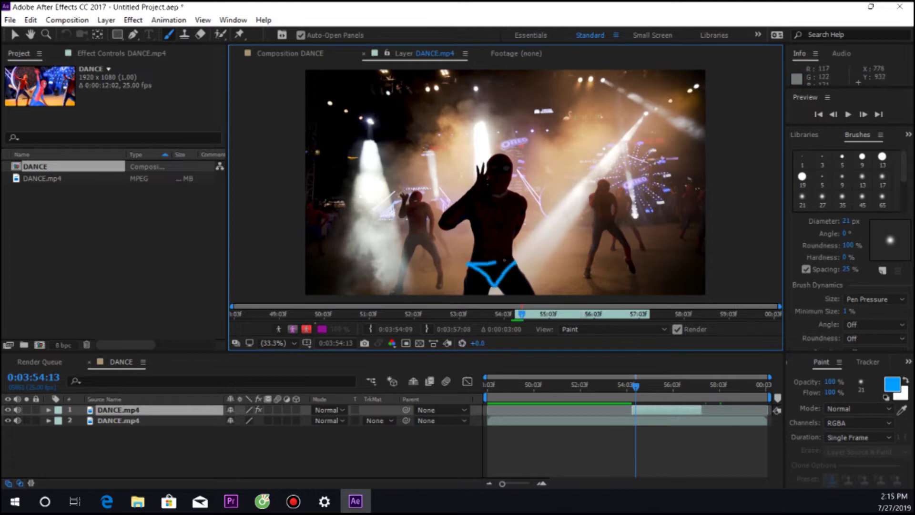
{"action": "key", "text": "ctrl+z"}
{"action": "left_click_drag", "start_coordinate": [467, 263], "coordinate": [516, 261]}
{"action": "key", "text": "Page_Down"}
{"action": "key", "text": "Page_Down"}
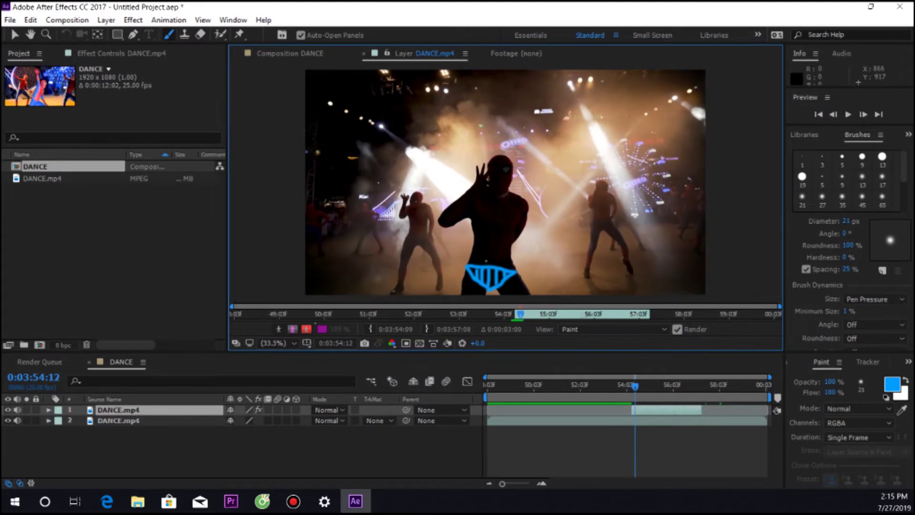
{"action": "key", "text": "Page_Down"}
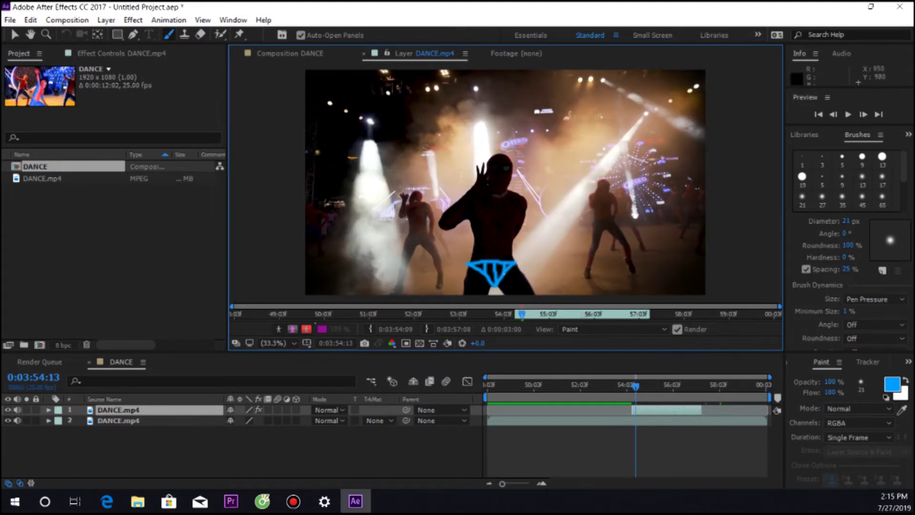
Paint a blue hip stroke on a later frame and review the painted frames back and forth.
{"action": "key", "text": "Page_Down"}
{"action": "left_click_drag", "start_coordinate": [476, 262], "coordinate": [499, 283]}
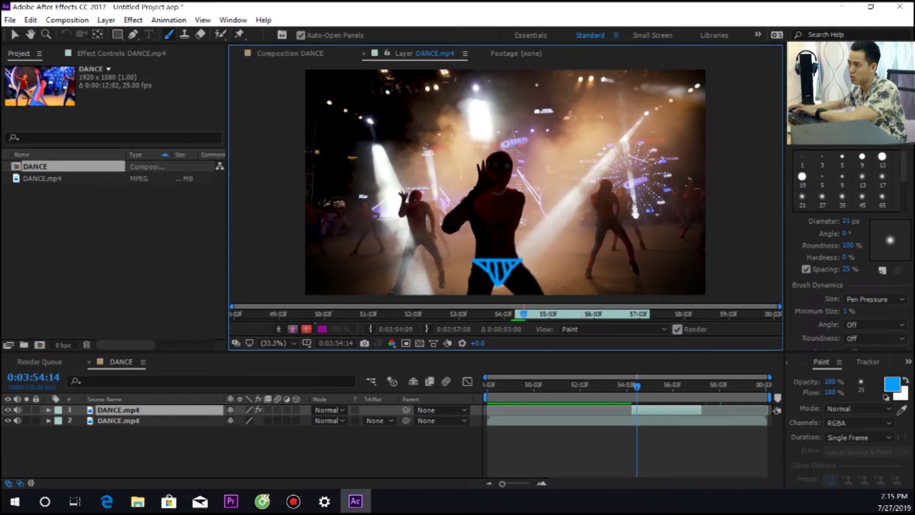
{"action": "key", "text": "Page_Up"}
{"action": "key", "text": "Page_Up"}
{"action": "key", "text": "Page_Up"}
{"action": "key", "text": "Page_Up"}
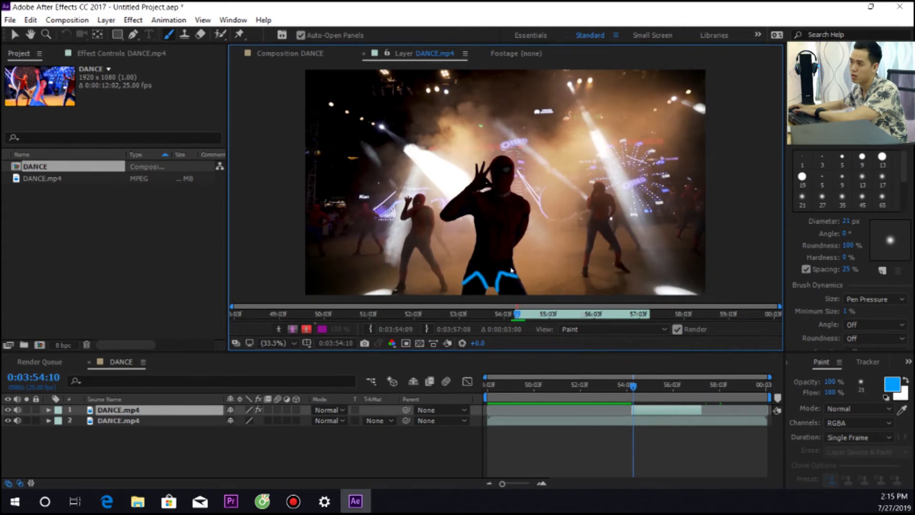
{"action": "key", "text": "Page_Up"}
{"action": "key", "text": "Page_Up"}
{"action": "key", "text": "Page_Down"}
{"action": "key", "text": "Page_Down"}
{"action": "key", "text": "Page_Down"}
{"action": "key", "text": "Page_Down"}
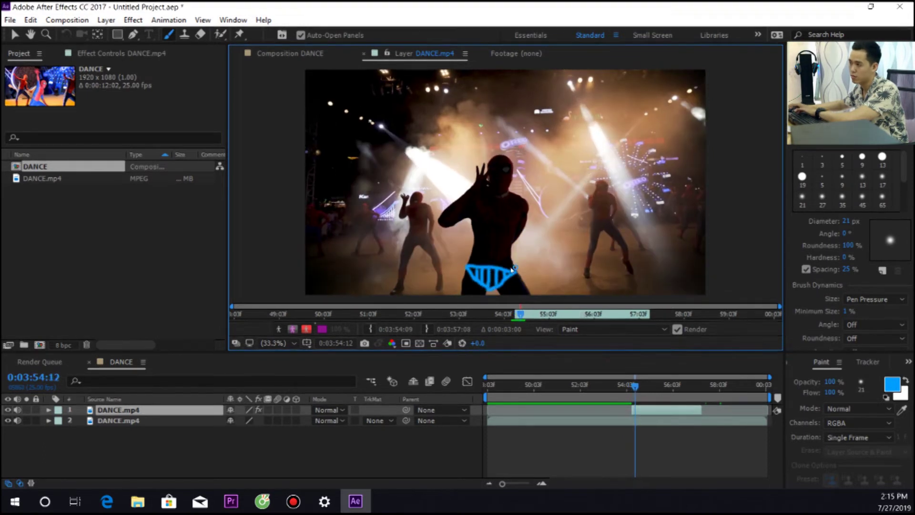
{"action": "key", "text": "Page_Down"}
{"action": "key", "text": "Page_Down"}
{"action": "key", "text": "Page_Down"}
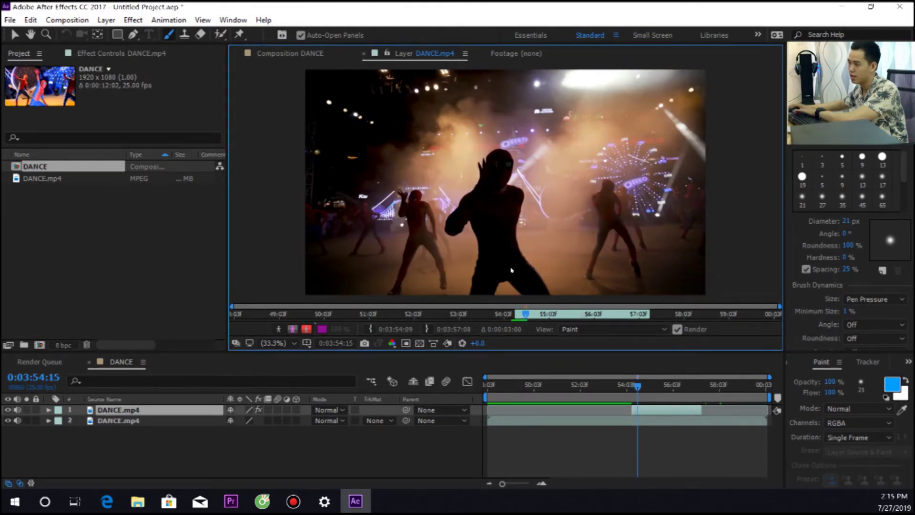
Paint two stacked glowing blue bands across the dancer's waist on the following frame.
{"action": "key", "text": "Page_Up"}
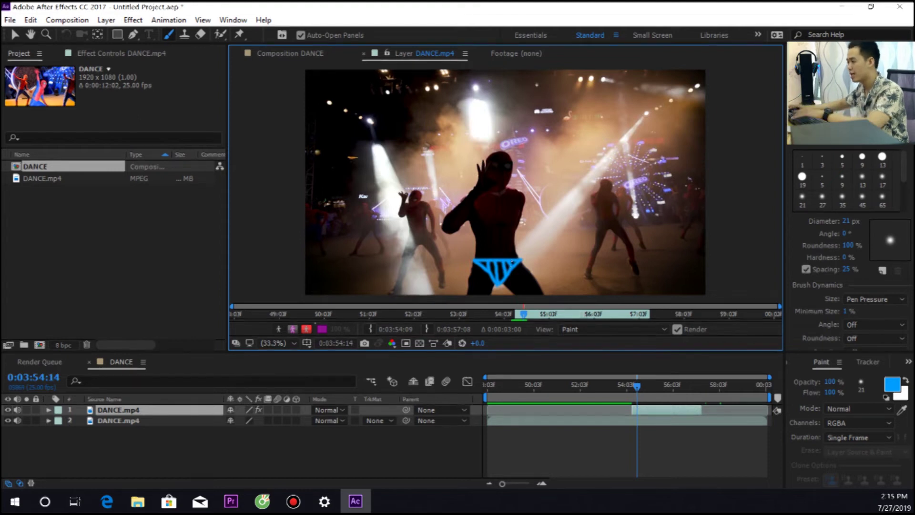
{"action": "key", "text": "Page_Down"}
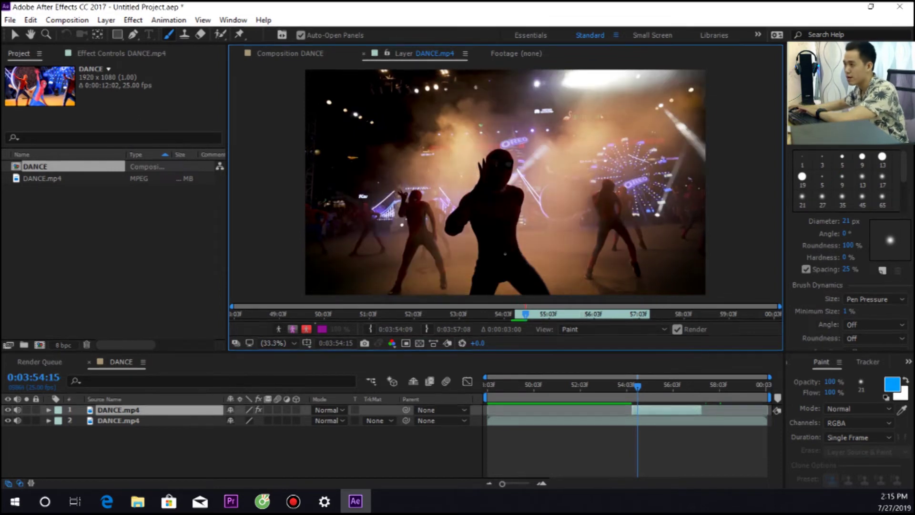
{"action": "left_click_drag", "start_coordinate": [478, 254], "coordinate": [520, 249]}
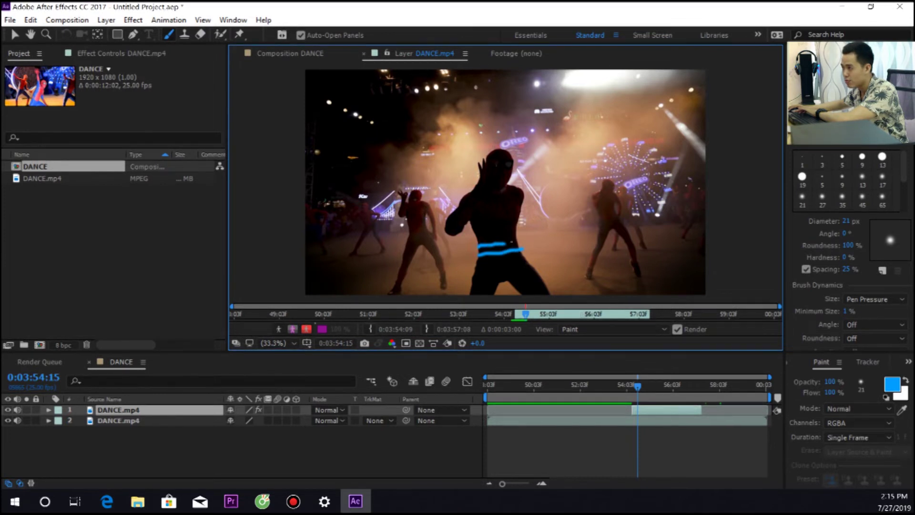
{"action": "left_click_drag", "start_coordinate": [476, 237], "coordinate": [506, 235]}
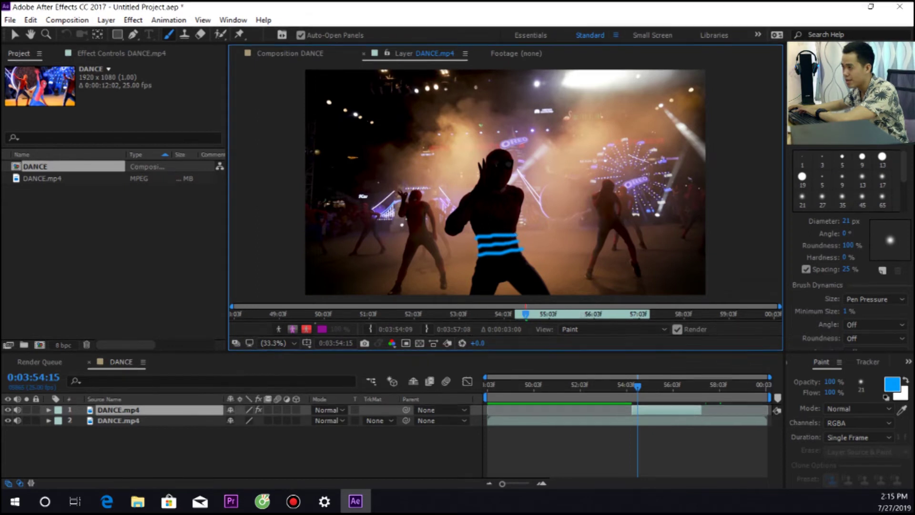
Add blue stripes on the next frames, redrawing the top chest stripe to extend further right.
{"action": "key", "text": "Page_Down"}
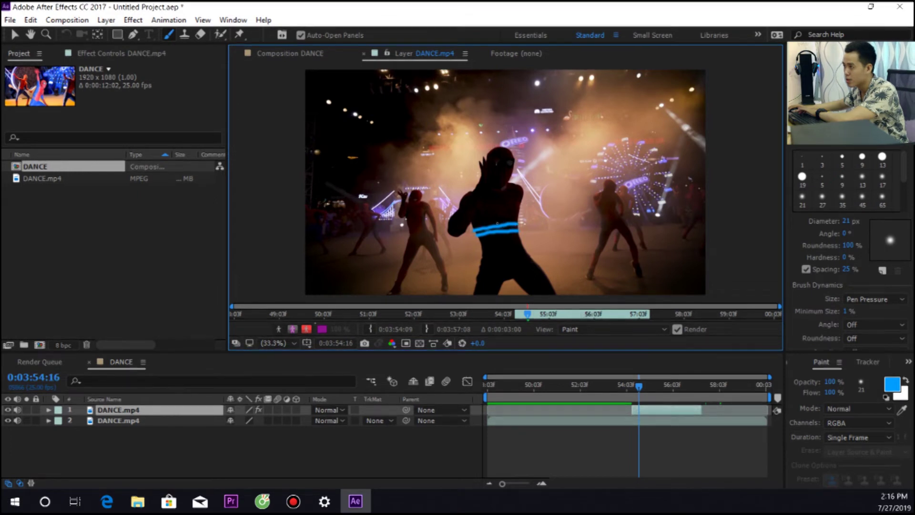
{"action": "left_click_drag", "start_coordinate": [474, 224], "coordinate": [505, 218]}
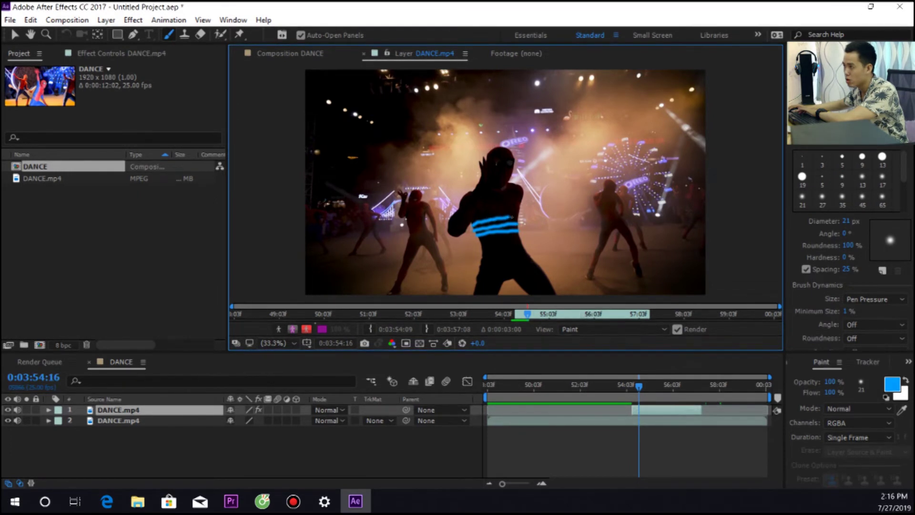
{"action": "key", "text": "Page_Down"}
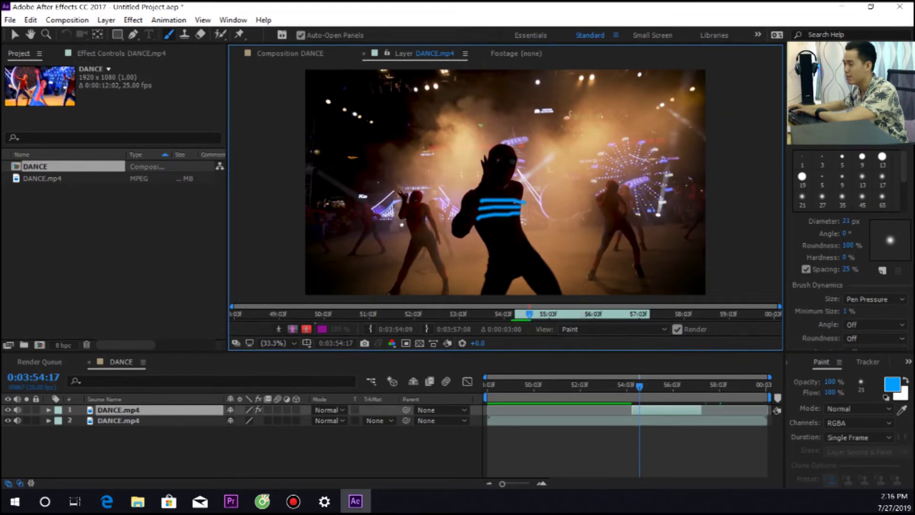
{"action": "key", "text": "ctrl+z"}
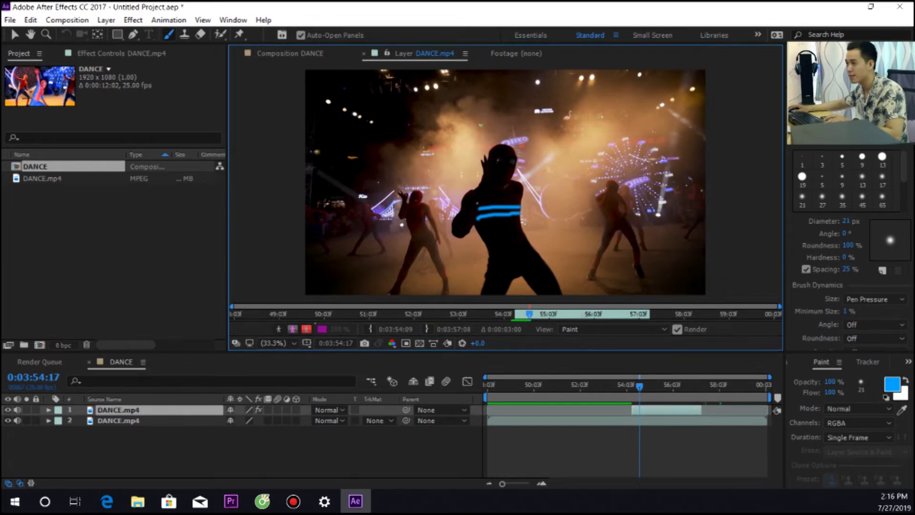
{"action": "left_click_drag", "start_coordinate": [509, 199], "coordinate": [519, 200]}
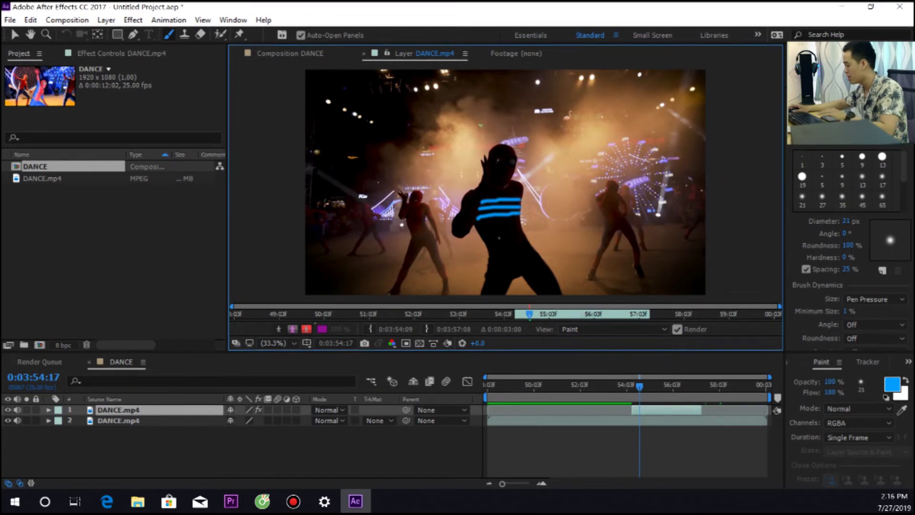
{"action": "key", "text": "Page_Down"}
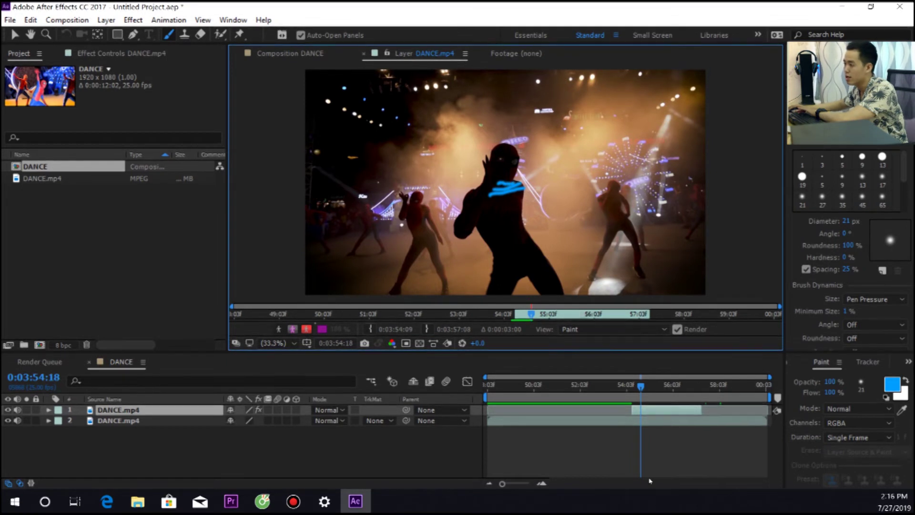
Return to 0:03:54:19 for a horizontal blue chest stripe, then trace a thick yellow outline around the dancer.
{"action": "key", "text": "Page_Up"}
{"action": "key", "text": "Page_Up"}
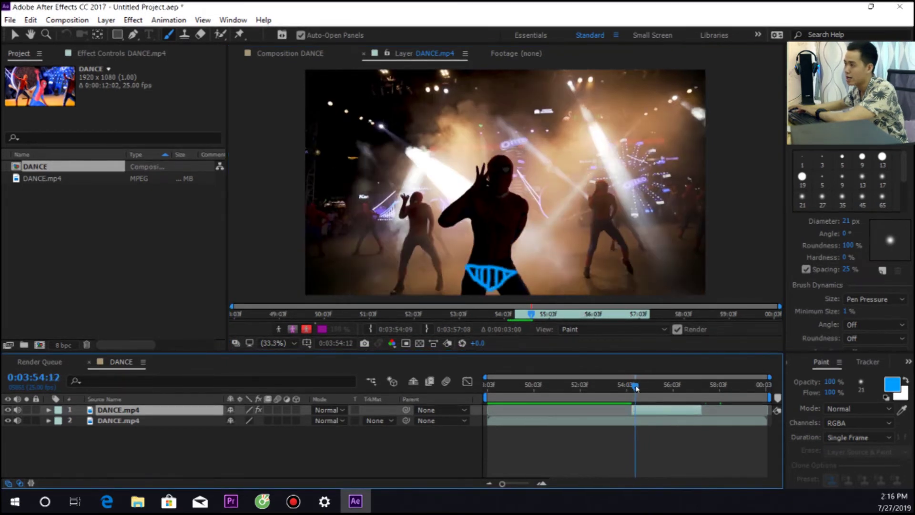
{"action": "left_click_drag", "start_coordinate": [641, 387], "coordinate": [643, 399]}
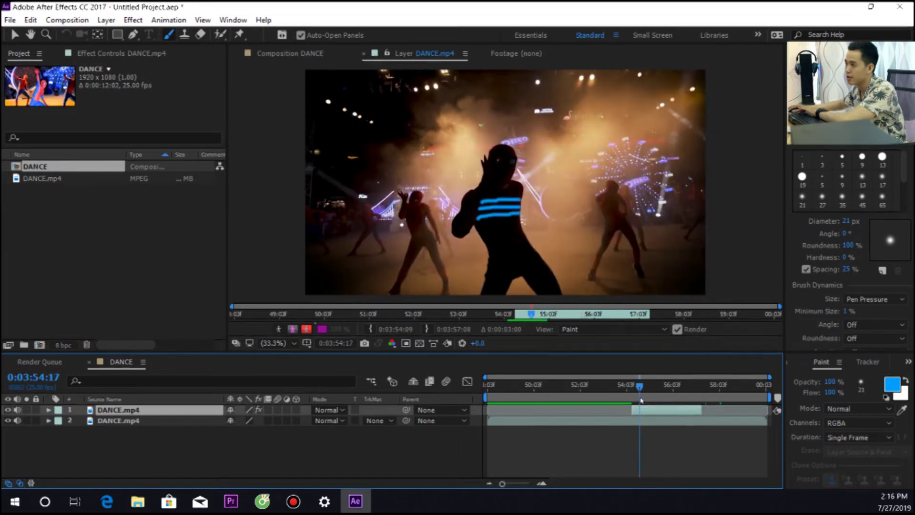
{"action": "left_click_drag", "start_coordinate": [642, 400], "coordinate": [642, 400]}
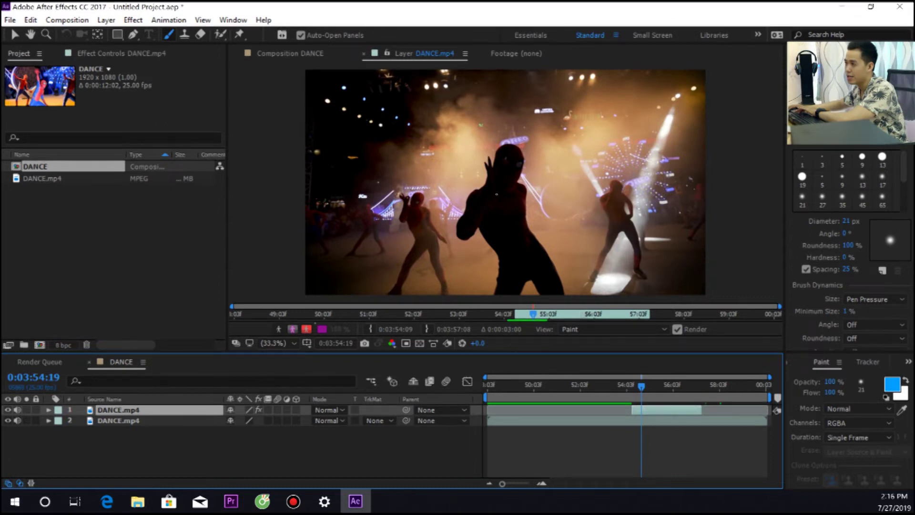
{"action": "left_click_drag", "start_coordinate": [493, 195], "coordinate": [523, 197]}
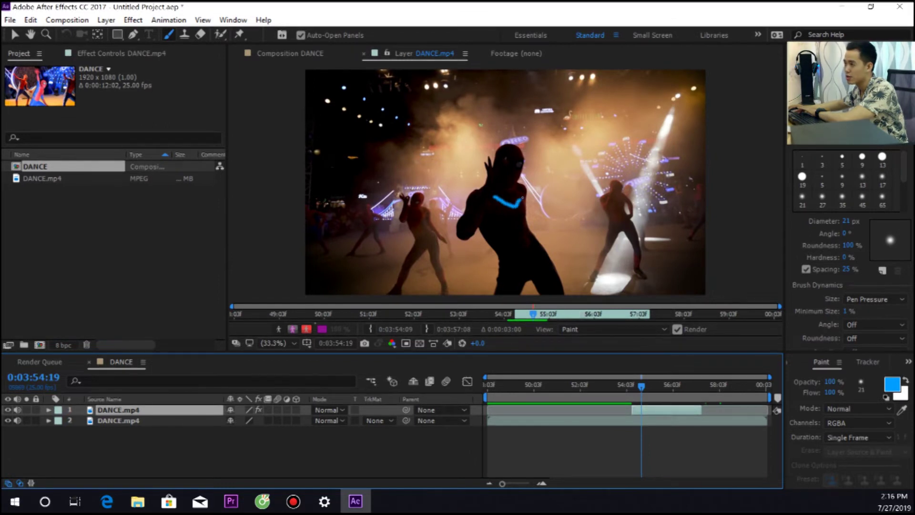
{"action": "key", "text": "ctrl+z"}
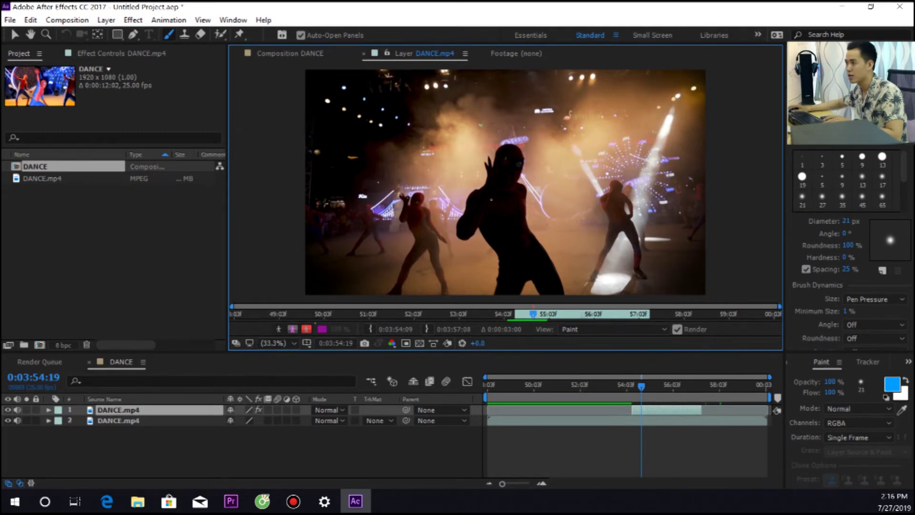
{"action": "left_click_drag", "start_coordinate": [489, 203], "coordinate": [527, 204]}
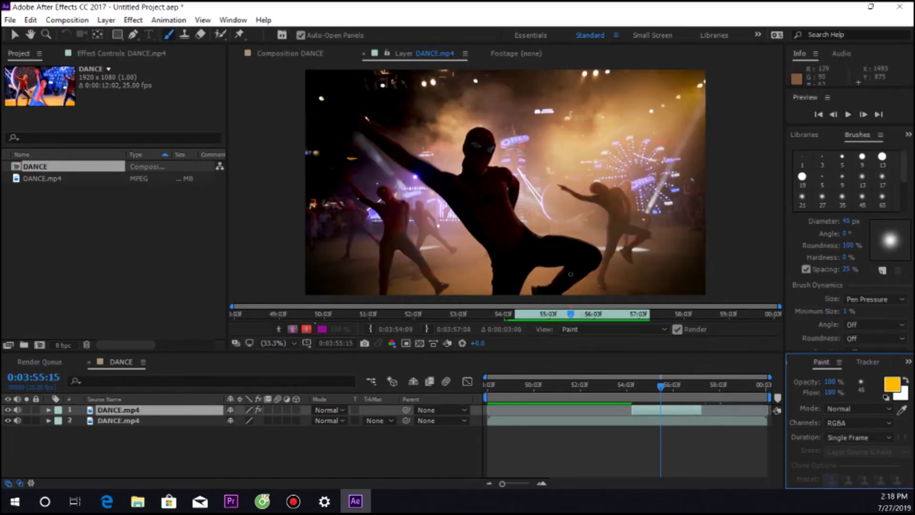
{"action": "mouse_move", "coordinate": [490, 292]}
{"action": "left_mouse_down"}
{"action": "mouse_move", "coordinate": [451, 209]}
{"action": "mouse_move", "coordinate": [496, 133]}
{"action": "mouse_move", "coordinate": [565, 297]}
{"action": "mouse_move", "coordinate": [529, 276]}
{"action": "left_mouse_up"}
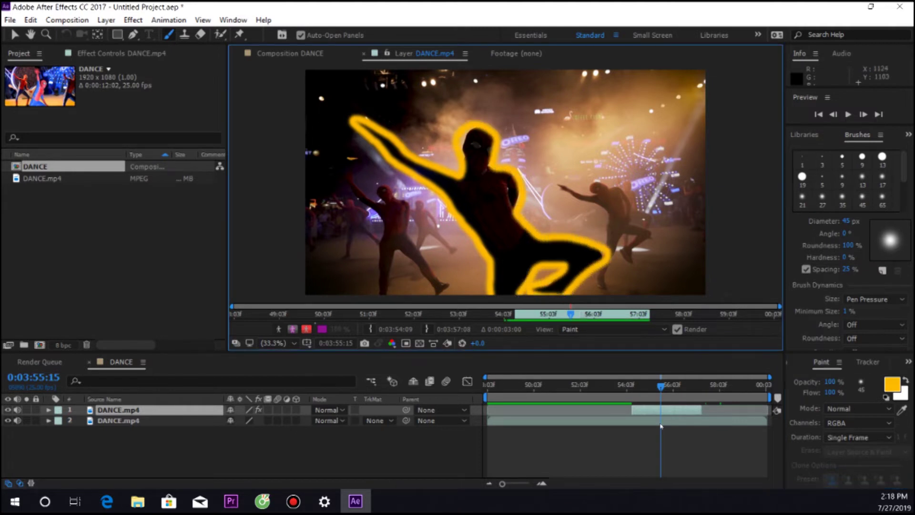
Return to 0:03:54:05 and play back the painted frames.
{"action": "key", "text": "Page_Up"}
{"action": "key", "text": "Page_Up"}
{"action": "left_click", "coordinate": [629, 388]}
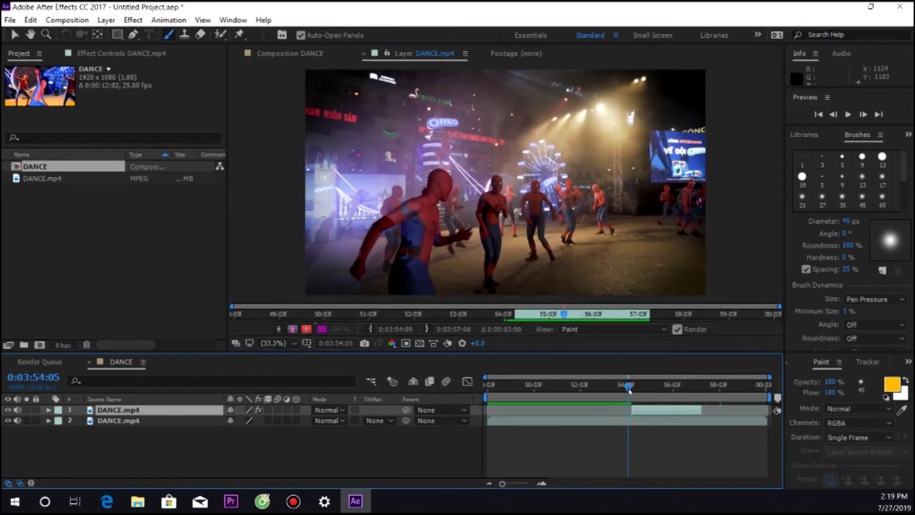
{"action": "key", "text": "space"}
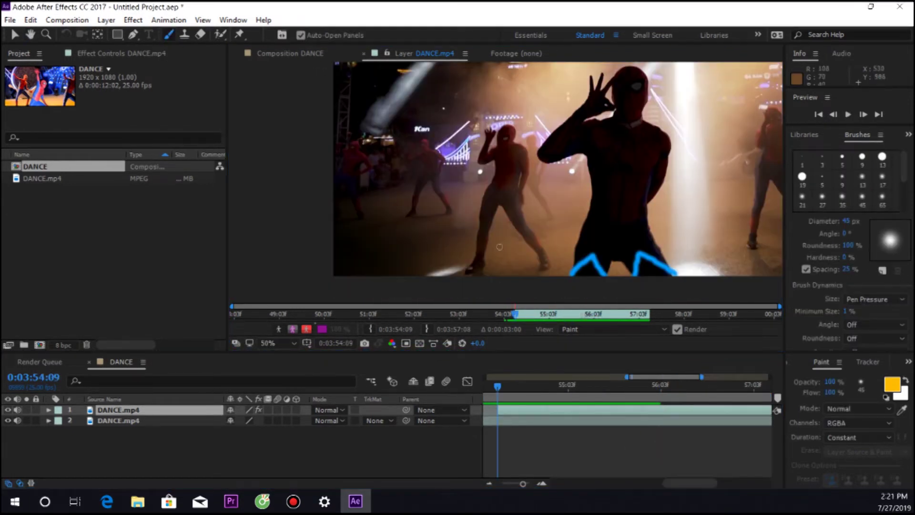
Thin the brush to 16 px and work frame by frame to 0:03:54:23 painting yellow on the left dancer.
{"action": "left_click_drag", "start_coordinate": [837, 223], "coordinate": [843, 222]}
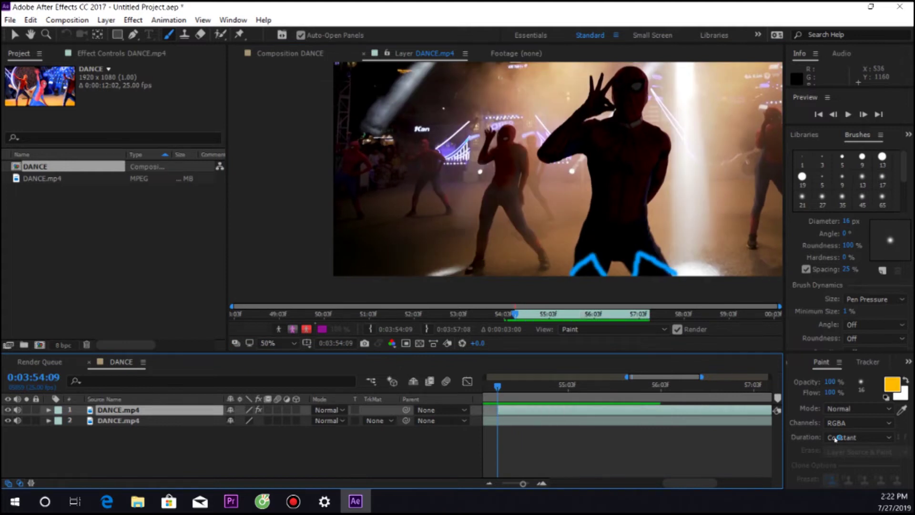
{"action": "key", "text": "Page_Down"}
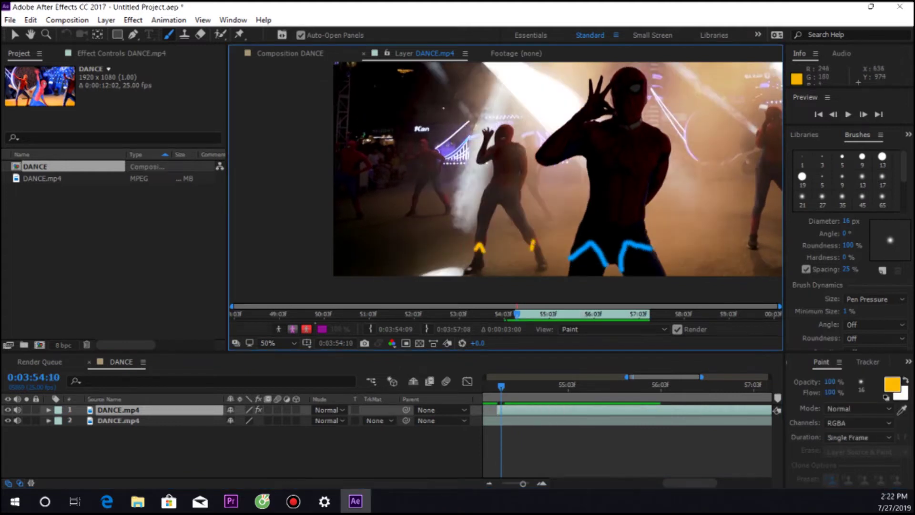
{"action": "key", "text": "Page_Down"}
{"action": "key", "text": "Page_Down"}
{"action": "key", "text": "Page_Down"}
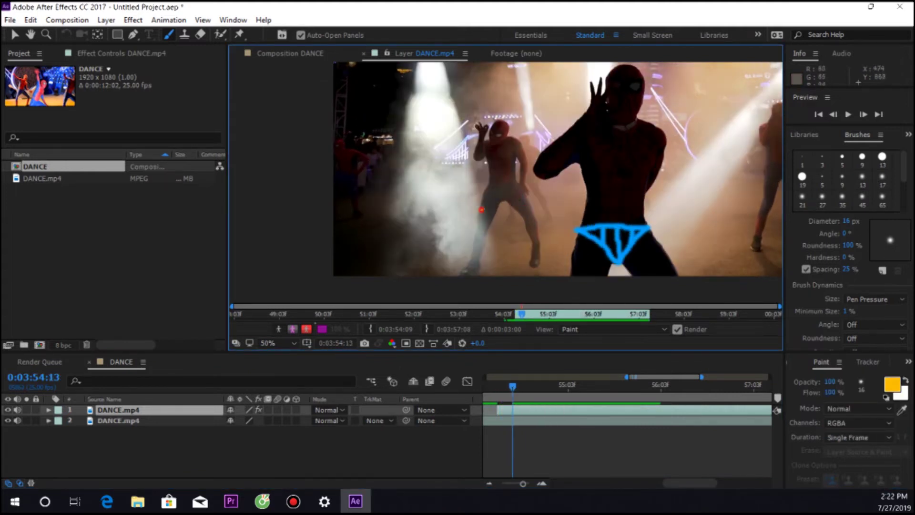
{"action": "key", "text": "Page_Down"}
{"action": "key", "text": "Page_Down"}
{"action": "key", "text": "Page_Down"}
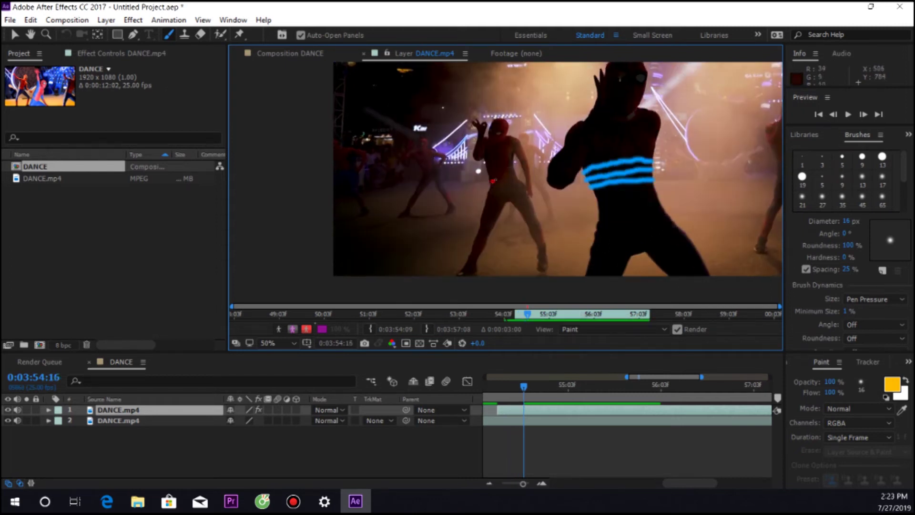
{"action": "key", "text": "Page_Down"}
{"action": "key", "text": "Page_Down"}
{"action": "key", "text": "Page_Down"}
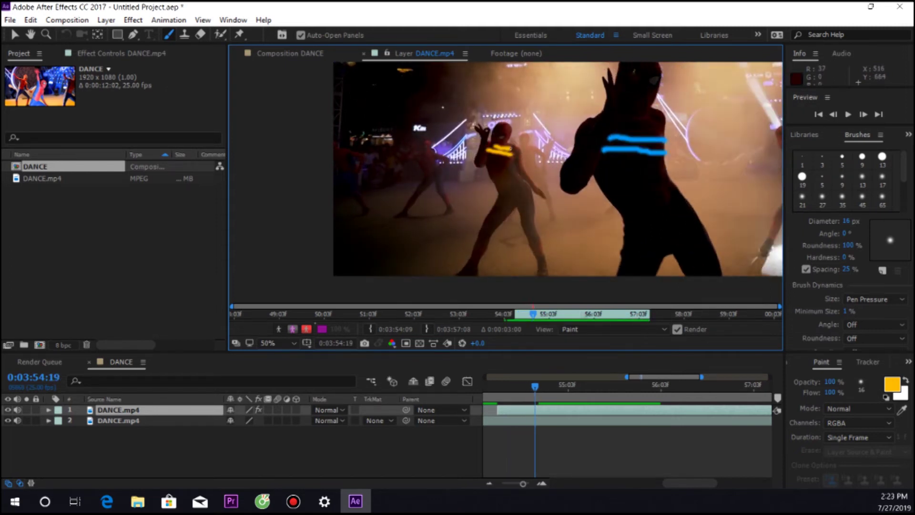
{"action": "key", "text": "Page_Down"}
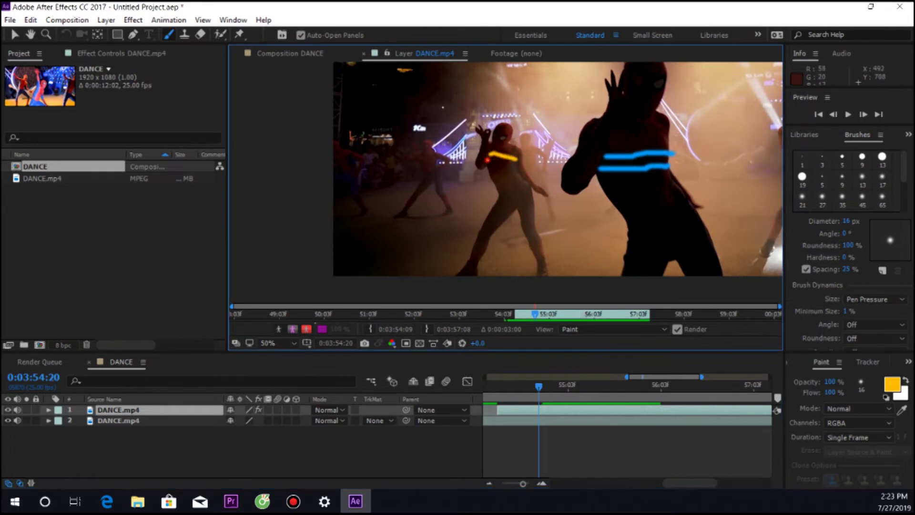
{"action": "key", "text": "Page_Down"}
{"action": "key", "text": "Page_Down"}
{"action": "key", "text": "Page_Down"}
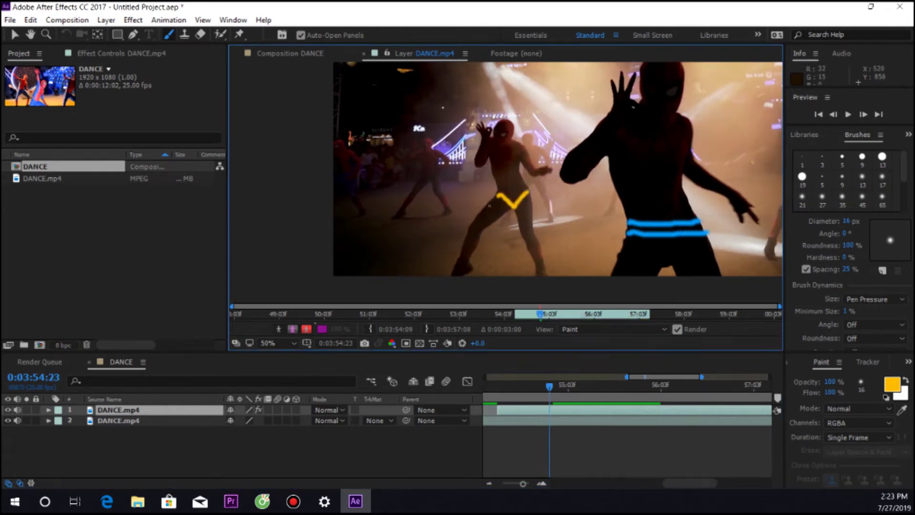
{"action": "key", "text": "Page_Down"}
{"action": "key", "text": "Page_Down"}
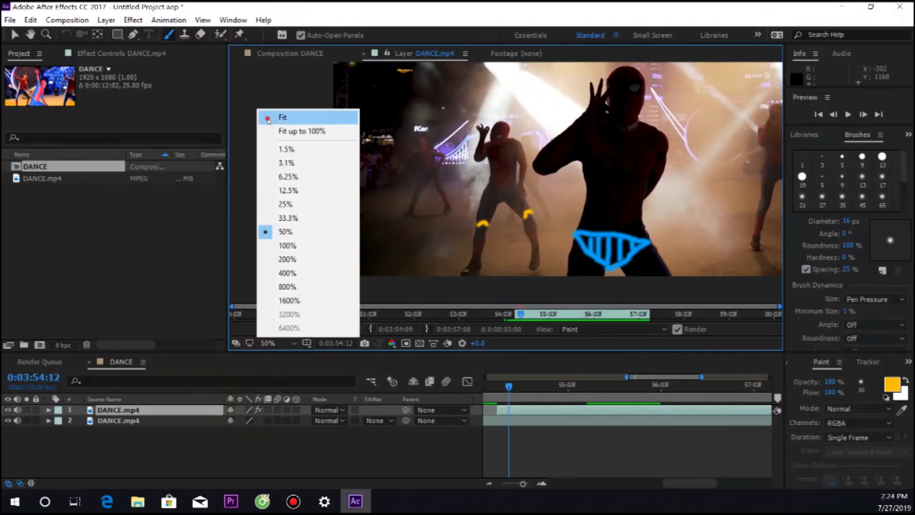
Fit the frame in the viewer, go to 0:03:54:09 and preview the painted strokes.
{"action": "left_click", "coordinate": [267, 118]}
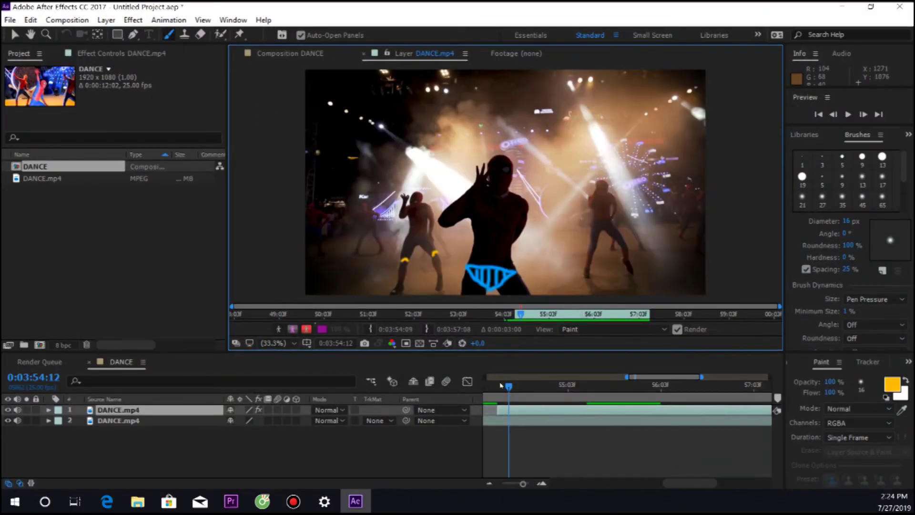
{"action": "left_click", "coordinate": [498, 385]}
{"action": "key", "text": "space"}
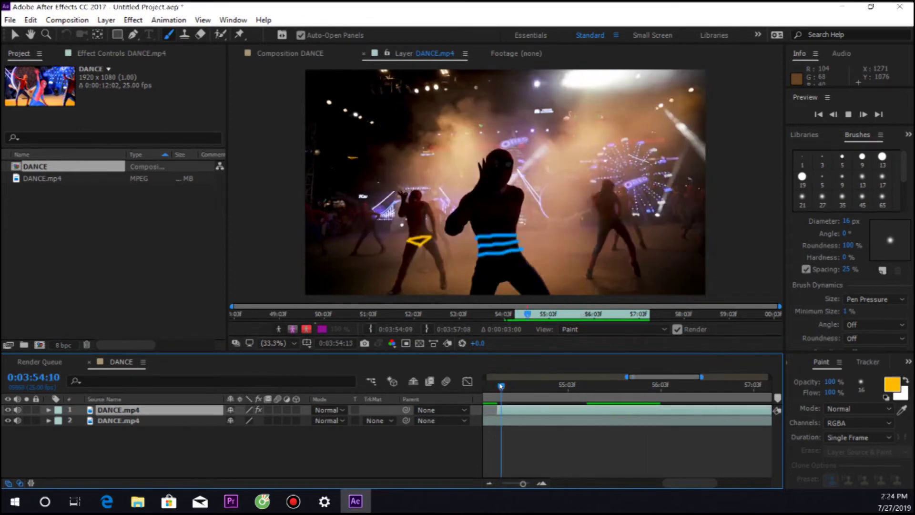
{"action": "key", "text": "space"}
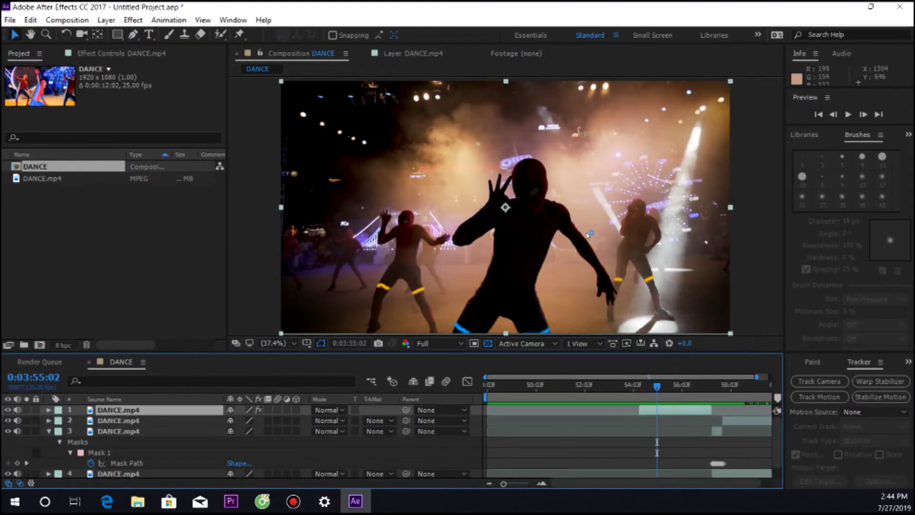
Zoom the composition to 33.3% and select the Paint effect on the top DANCE.mp4 layer.
{"action": "key", "text": "comma"}
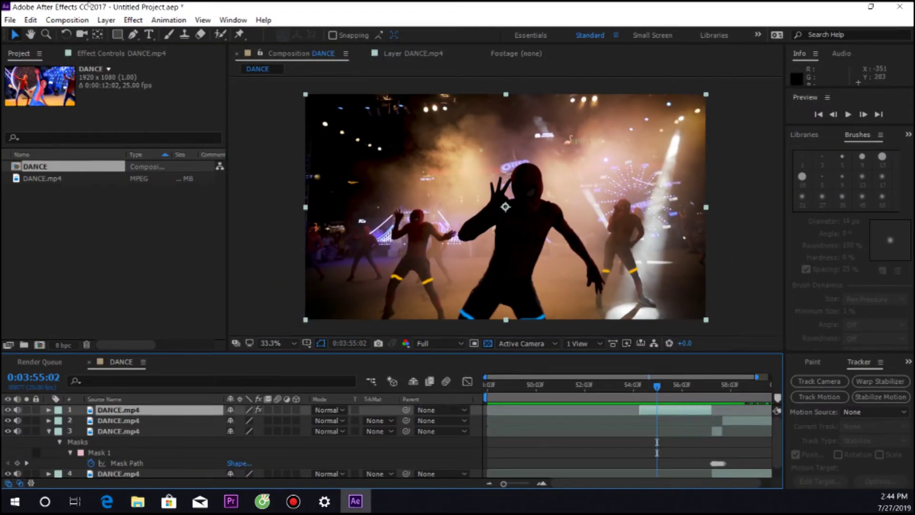
{"action": "left_click", "coordinate": [94, 56]}
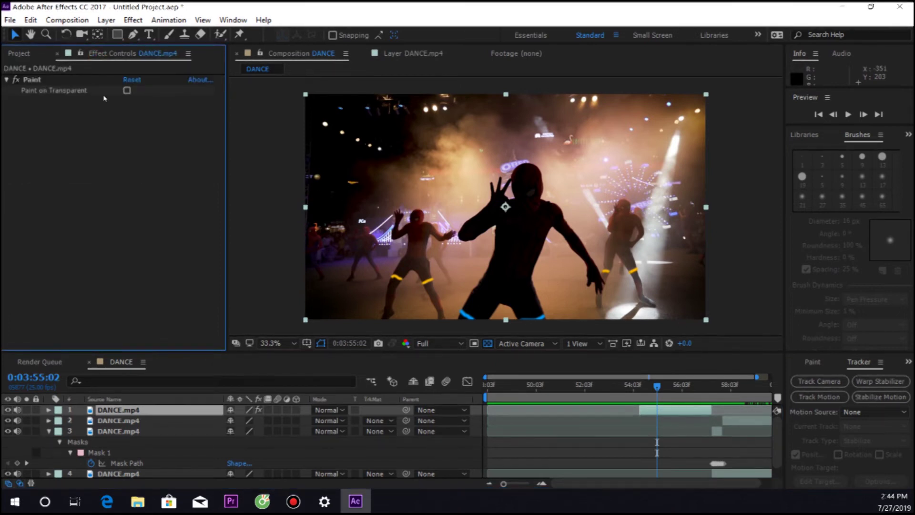
{"action": "left_click", "coordinate": [40, 80]}
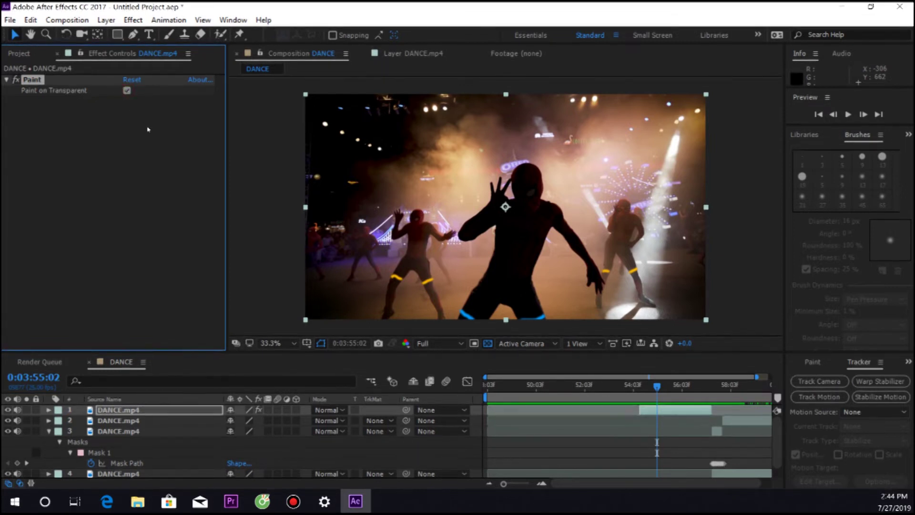
{"action": "left_click", "coordinate": [452, 431]}
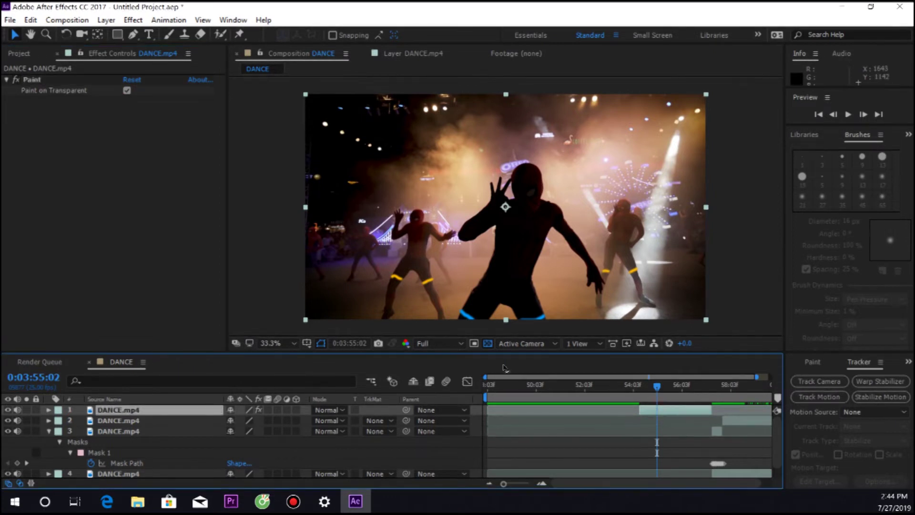
Solo the strokes layer, toggle Paint on Transparent off and back on, and bring up Effects & Presets.
{"action": "left_click", "coordinate": [26, 410]}
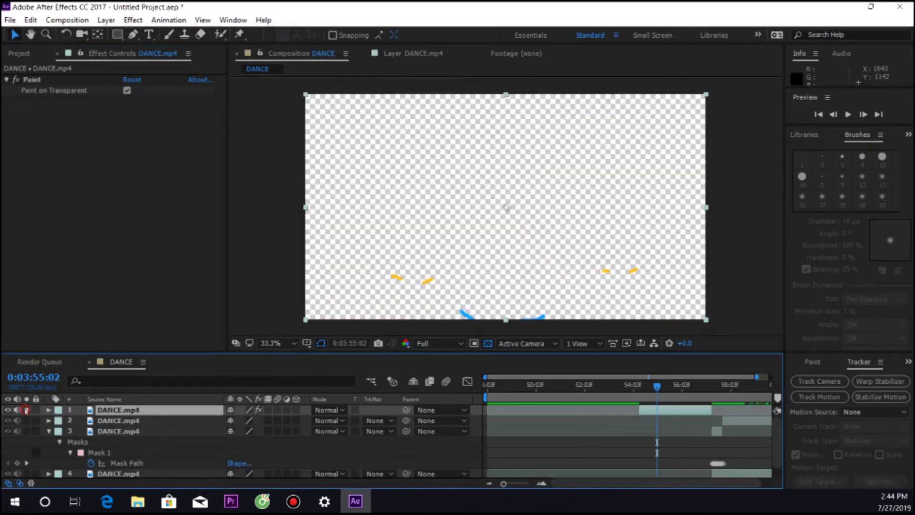
{"action": "left_click", "coordinate": [127, 91]}
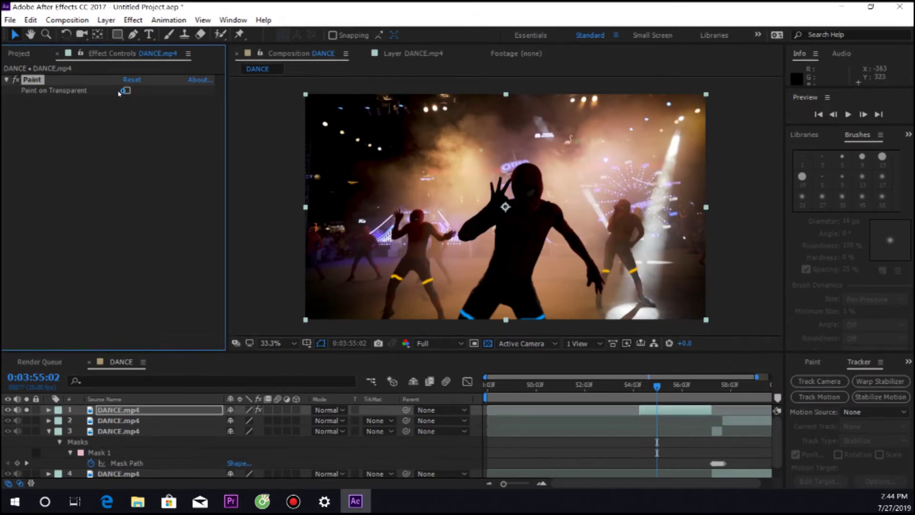
{"action": "left_click", "coordinate": [127, 91]}
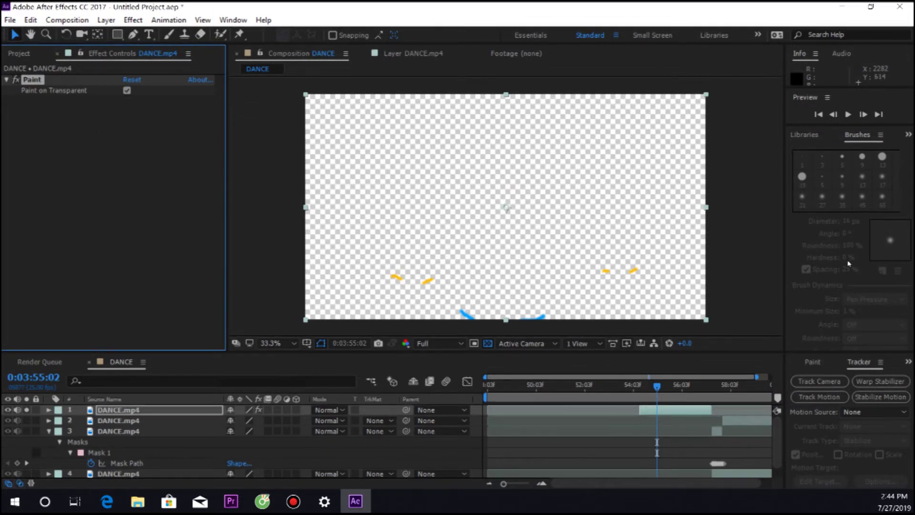
{"action": "left_click", "coordinate": [908, 362]}
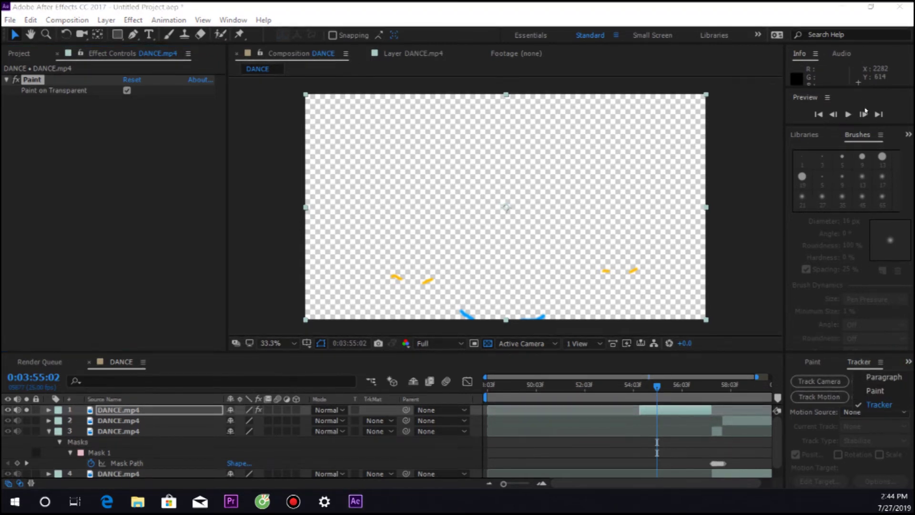
{"action": "left_click", "coordinate": [907, 135]}
Search the effects for 'fill', apply Fill to the strokes layer, then delete it.
{"action": "left_click", "coordinate": [886, 151]}
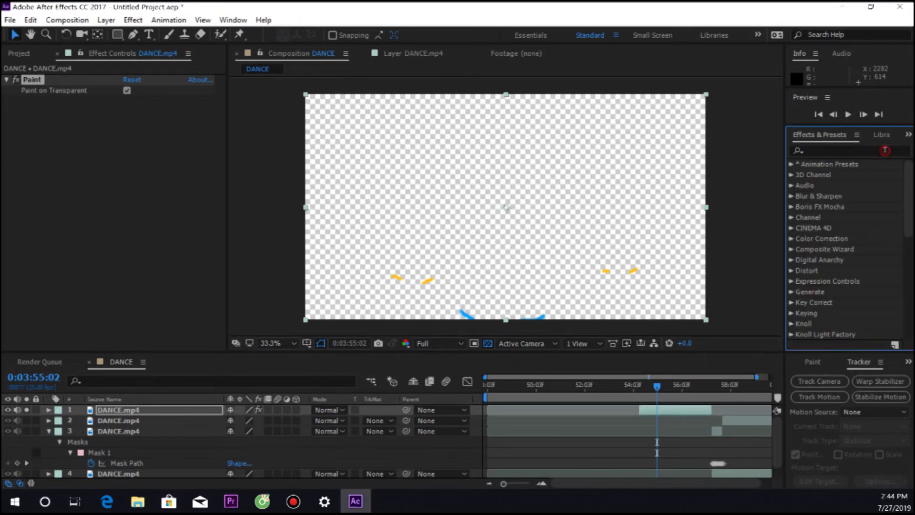
{"action": "left_click", "coordinate": [848, 151]}
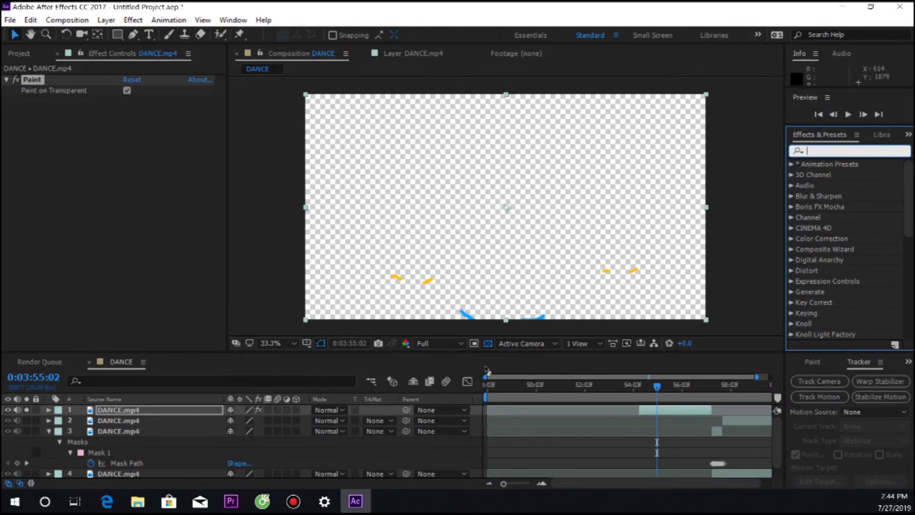
{"action": "type", "text": "fill"}
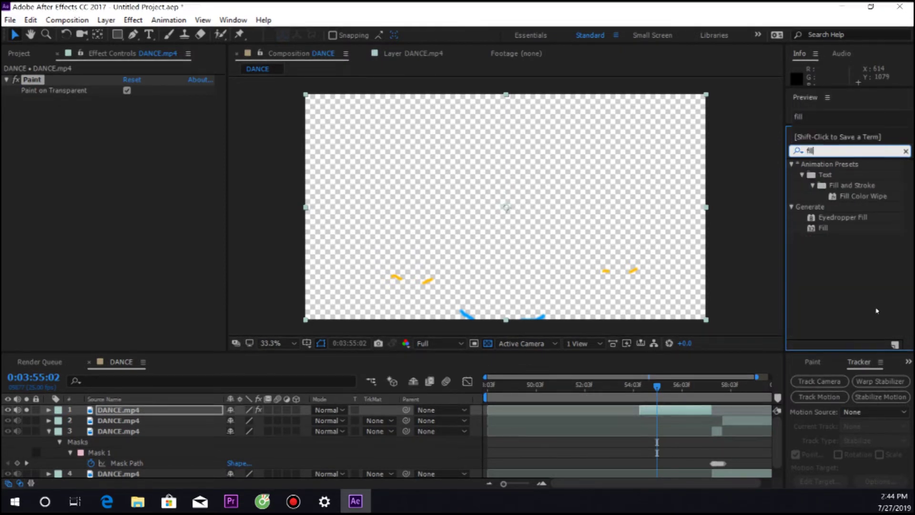
{"action": "left_click_drag", "start_coordinate": [828, 232], "coordinate": [688, 432]}
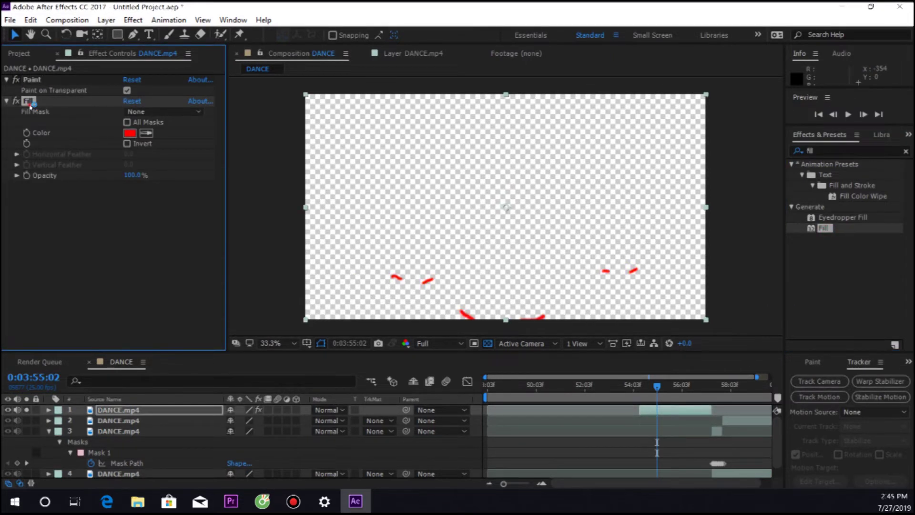
{"action": "key", "text": "Delete"}
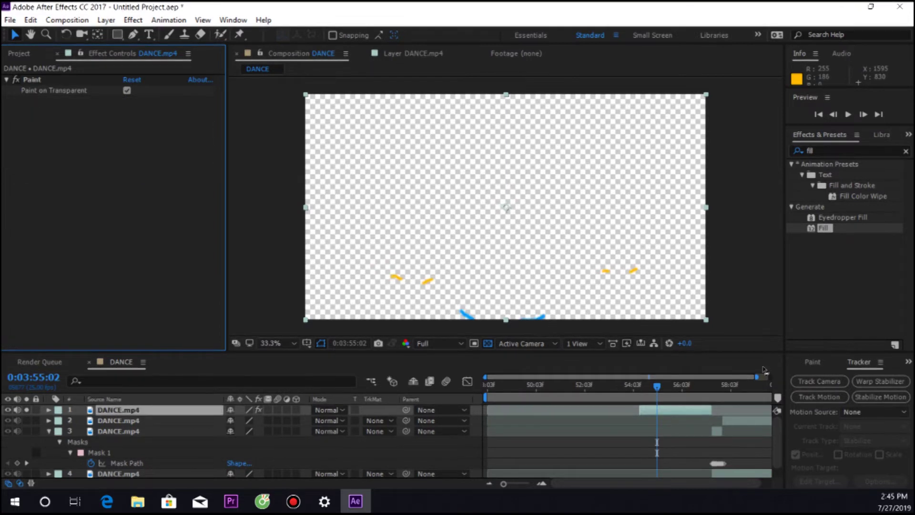
Apply Simple Choker to layer 1 with Choke Matte 1.01 and unsolo the layer.
{"action": "left_click", "coordinate": [832, 151]}
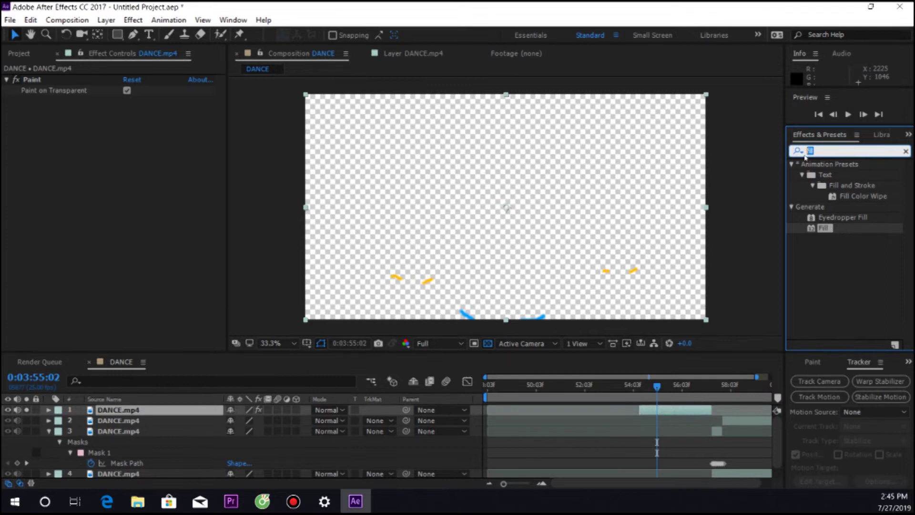
{"action": "type", "text": "si"}
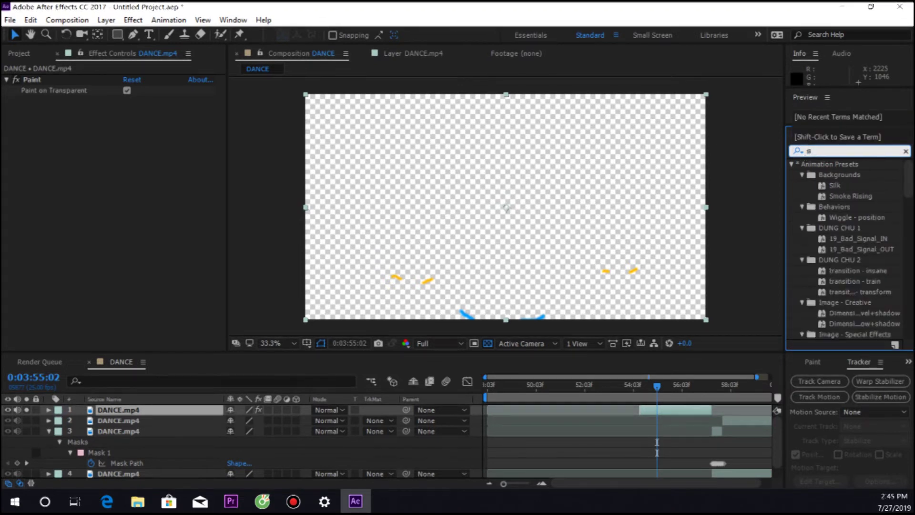
{"action": "type", "text": "m"}
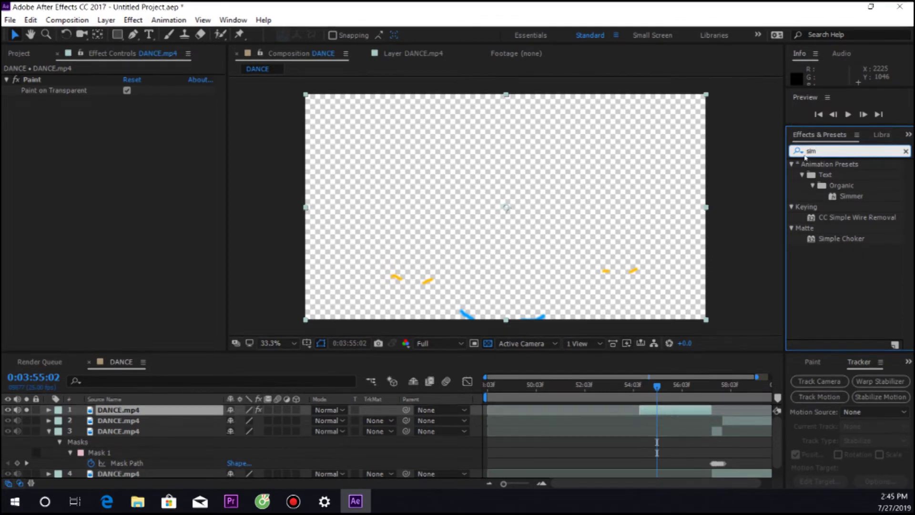
{"action": "mouse_move", "coordinate": [842, 241]}
{"action": "left_mouse_down"}
{"action": "mouse_move", "coordinate": [729, 375]}
{"action": "mouse_move", "coordinate": [677, 410]}
{"action": "left_mouse_up"}
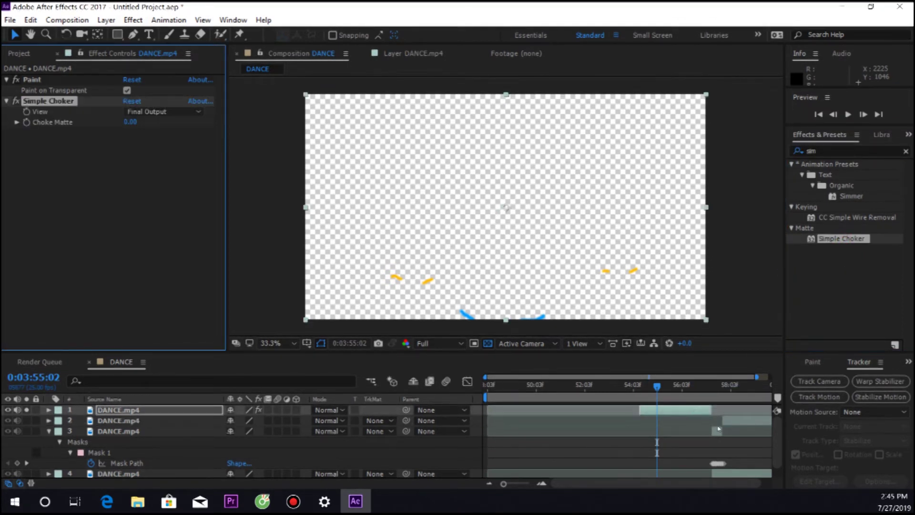
{"action": "left_click", "coordinate": [17, 122]}
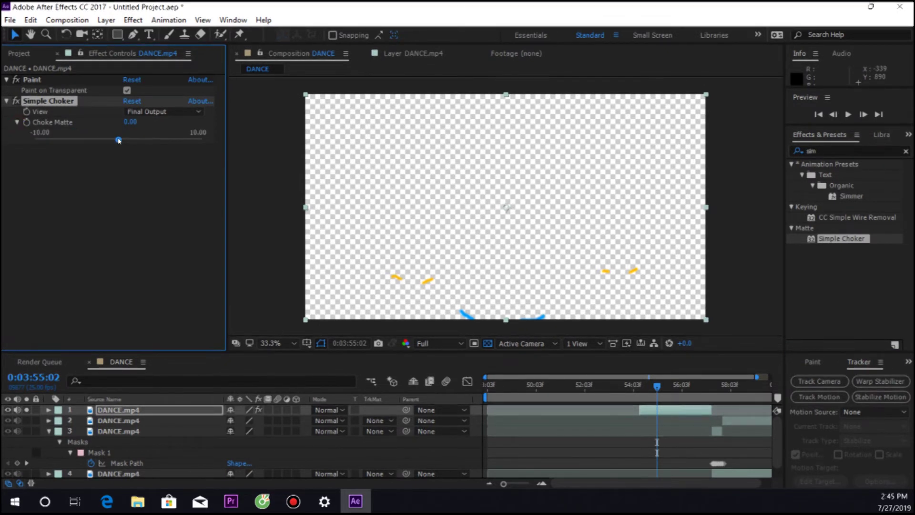
{"action": "mouse_move", "coordinate": [123, 138]}
{"action": "left_mouse_down"}
{"action": "mouse_move", "coordinate": [62, 144]}
{"action": "mouse_move", "coordinate": [127, 140]}
{"action": "left_mouse_up"}
{"action": "left_click", "coordinate": [26, 409]}
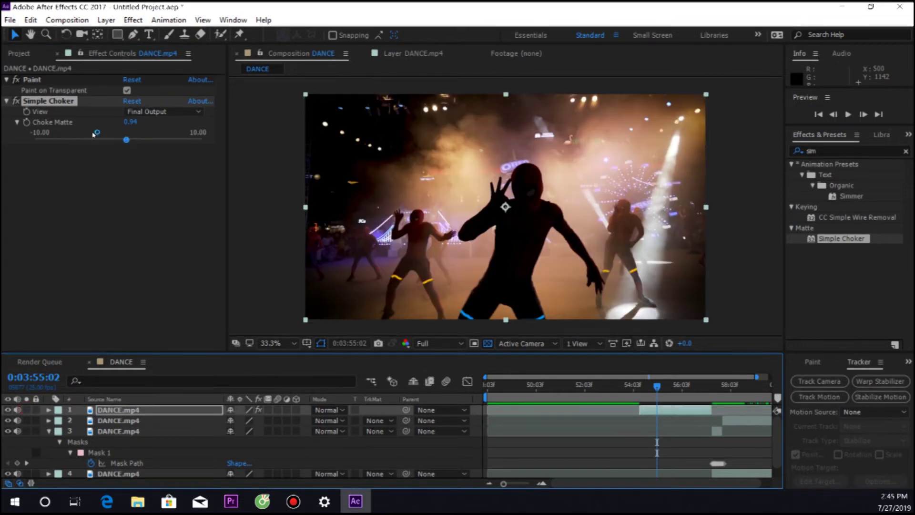
{"action": "left_click_drag", "start_coordinate": [125, 141], "coordinate": [129, 152]}
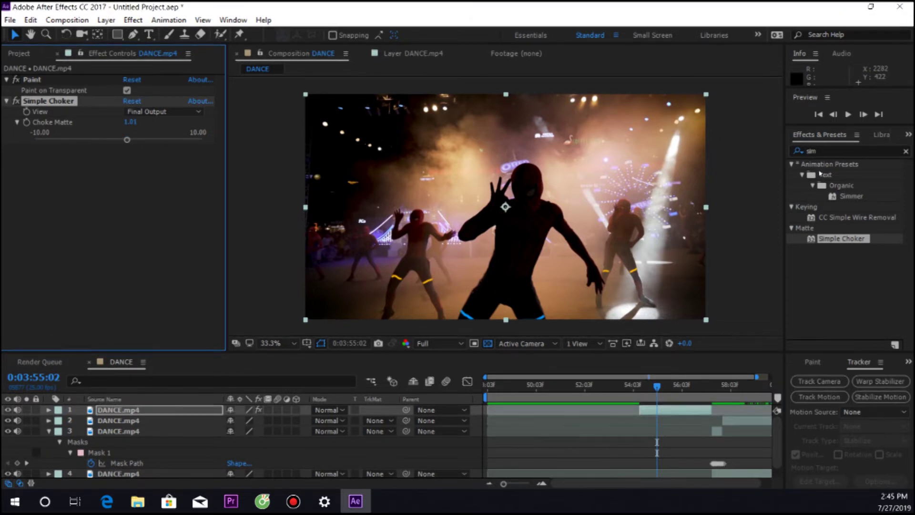
{"action": "left_click", "coordinate": [804, 153]}
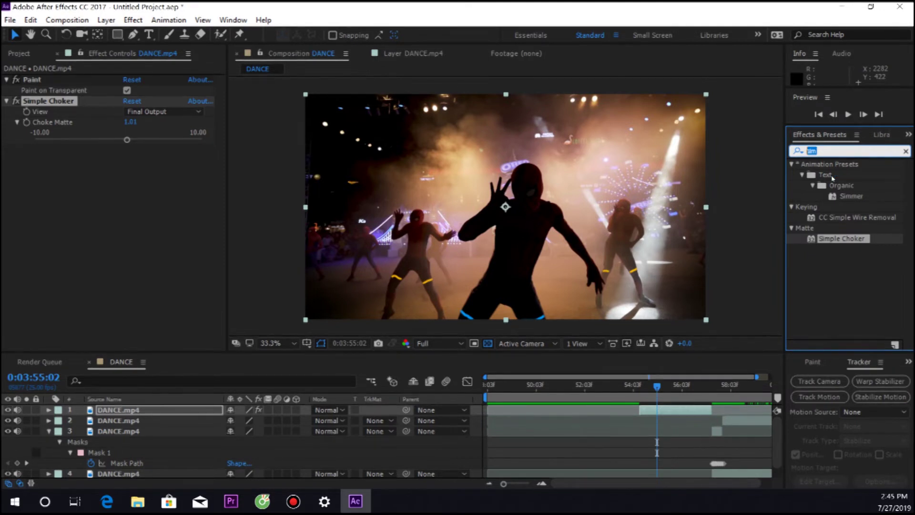
Apply Brush Strokes to the strokes layer and view the leg strokes at 100% zoom.
{"action": "type", "text": "bus"}
{"action": "key", "text": "BackSpace"}
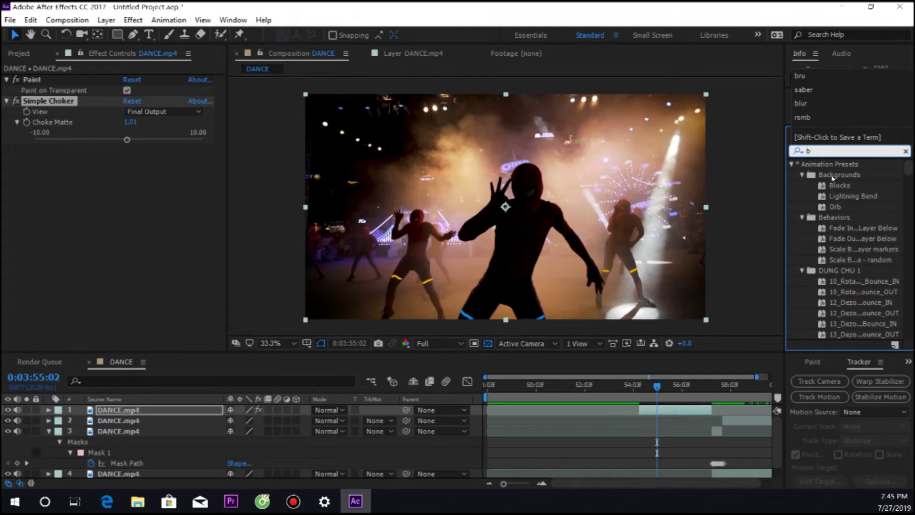
{"action": "type", "text": "ru"}
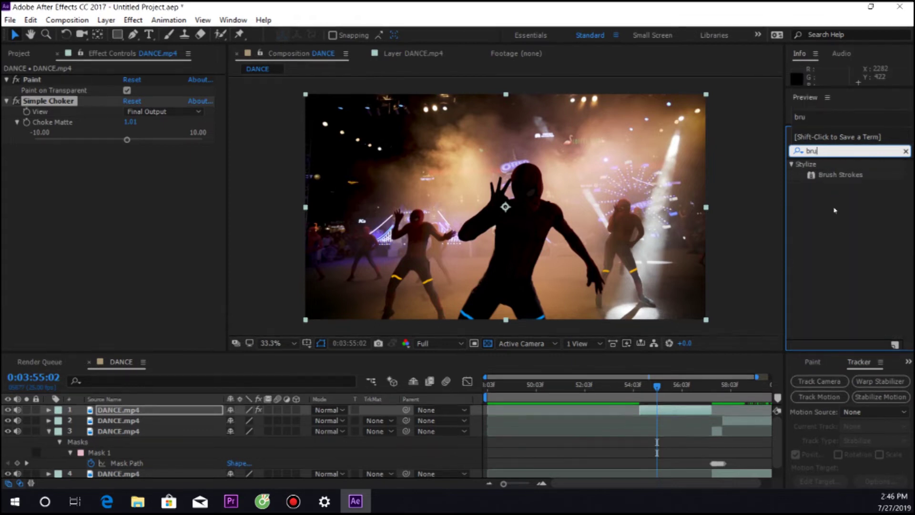
{"action": "left_click_drag", "start_coordinate": [840, 175], "coordinate": [685, 415]}
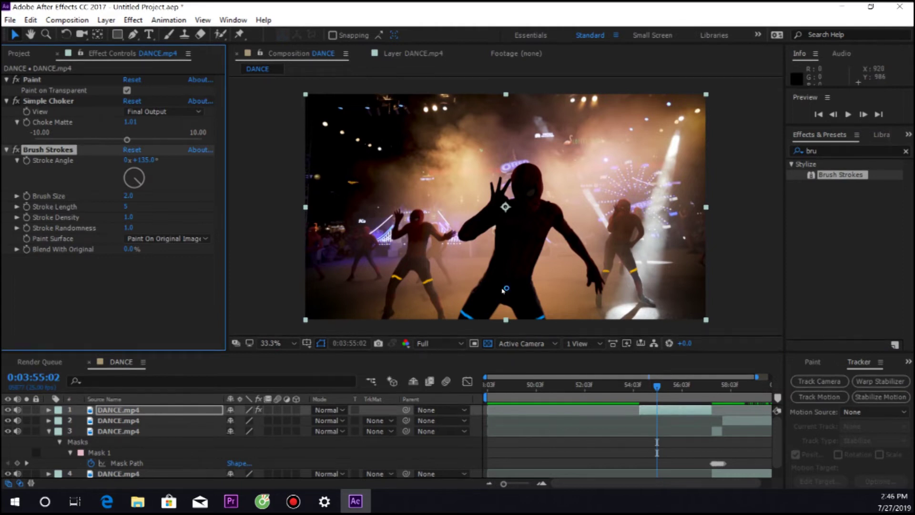
{"action": "key", "text": "slash"}
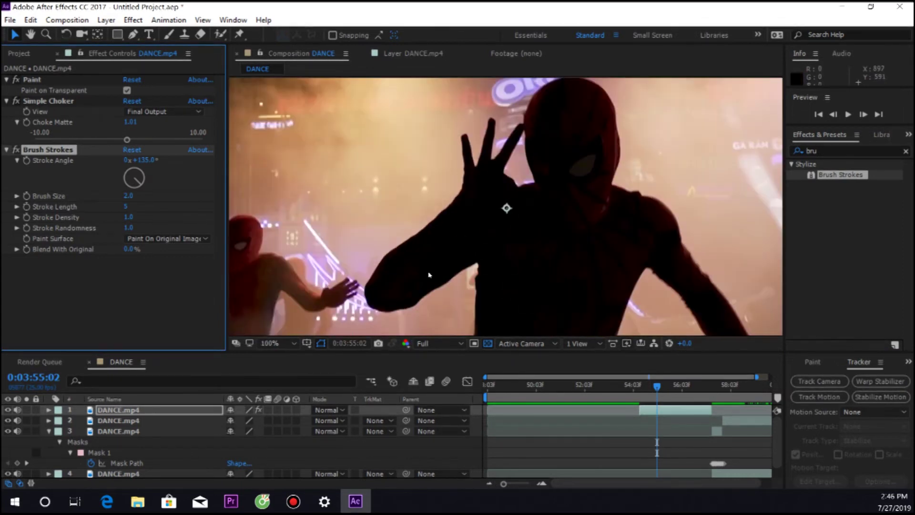
{"action": "key", "text": "h"}
{"action": "key", "text": "h"}
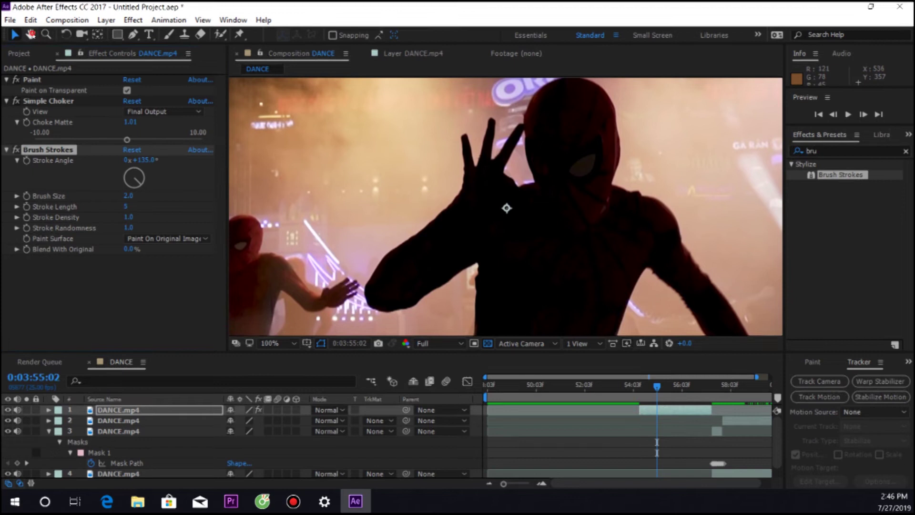
{"action": "mouse_move", "coordinate": [507, 208]}
{"action": "left_mouse_down"}
{"action": "mouse_move", "coordinate": [465, 230]}
{"action": "mouse_move", "coordinate": [477, 219]}
{"action": "left_mouse_up"}
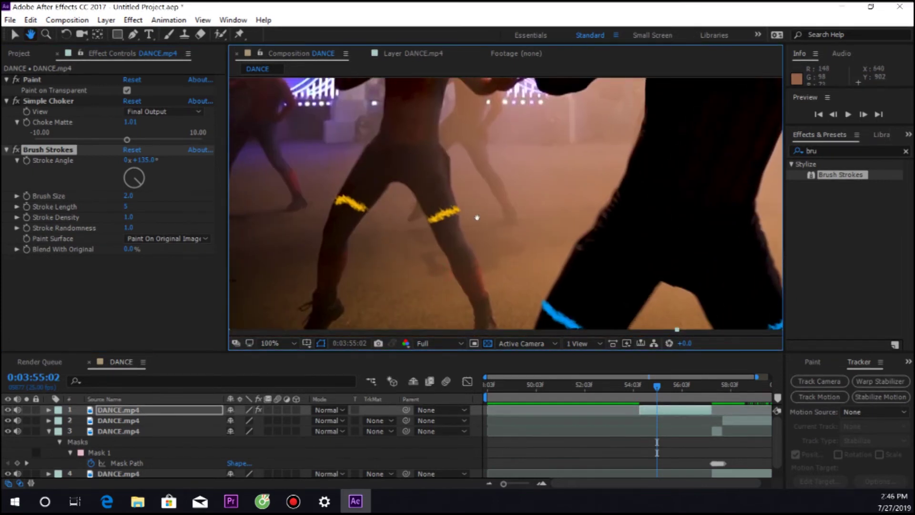
{"action": "left_click_drag", "start_coordinate": [639, 235], "coordinate": [615, 208]}
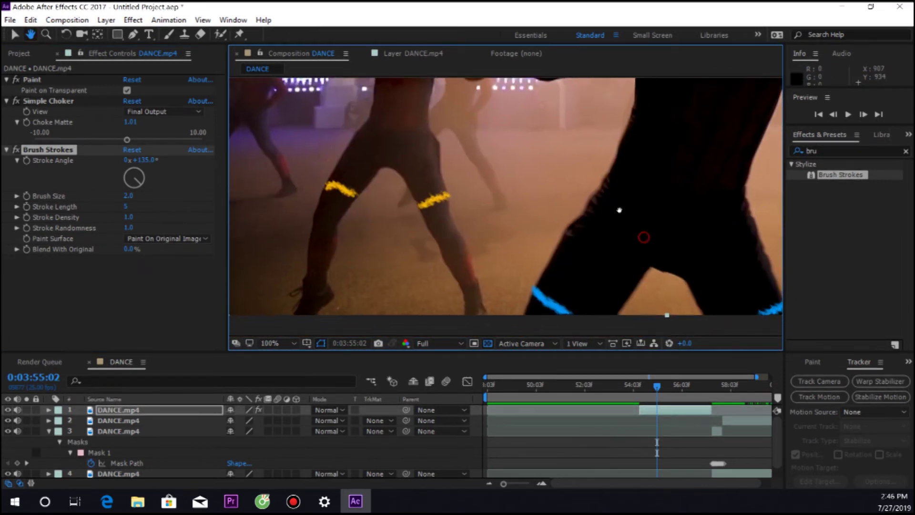
{"action": "left_click", "coordinate": [21, 149]}
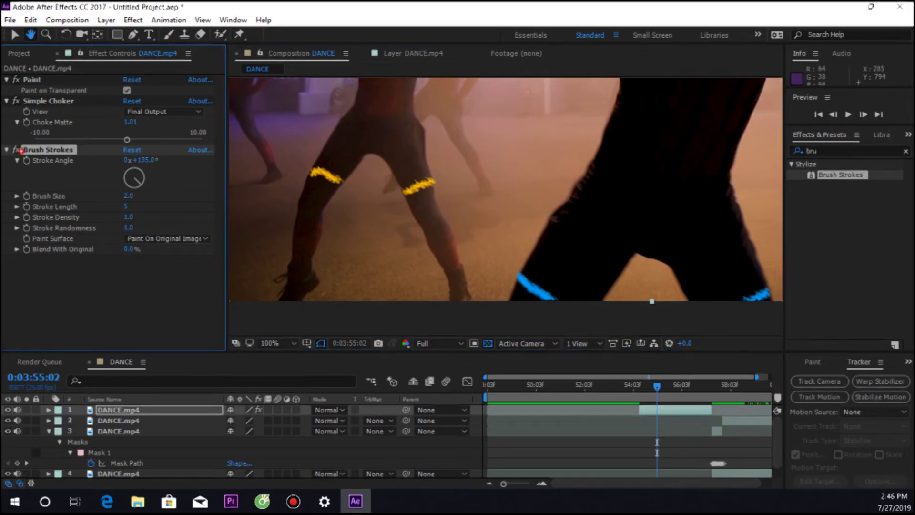
{"action": "key", "text": "v"}
Compare Brush Strokes on and off, then set Brush Size 3.0 and Stroke Length 7.
{"action": "left_click", "coordinate": [17, 150]}
{"action": "left_click", "coordinate": [16, 151]}
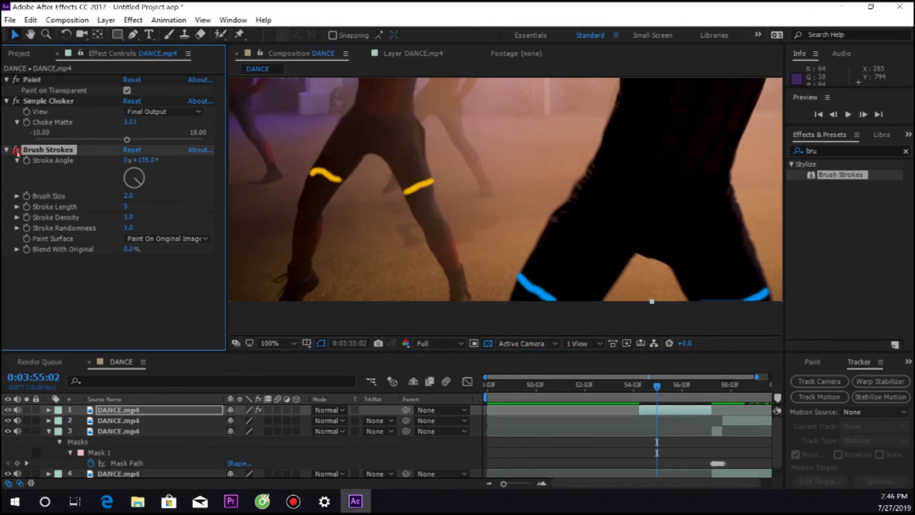
{"action": "left_click", "coordinate": [16, 150]}
{"action": "left_click", "coordinate": [17, 150]}
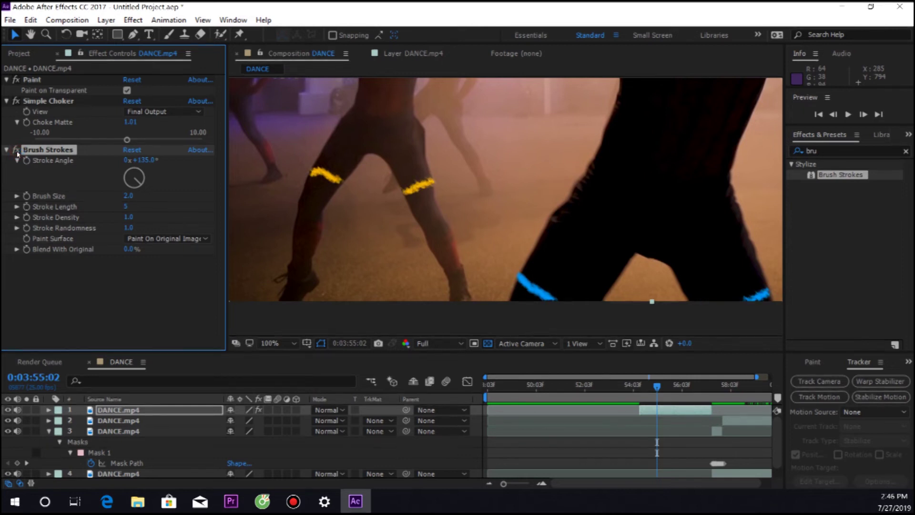
{"action": "left_click", "coordinate": [16, 151]}
{"action": "left_click", "coordinate": [17, 150]}
{"action": "left_click_drag", "start_coordinate": [127, 199], "coordinate": [143, 196]}
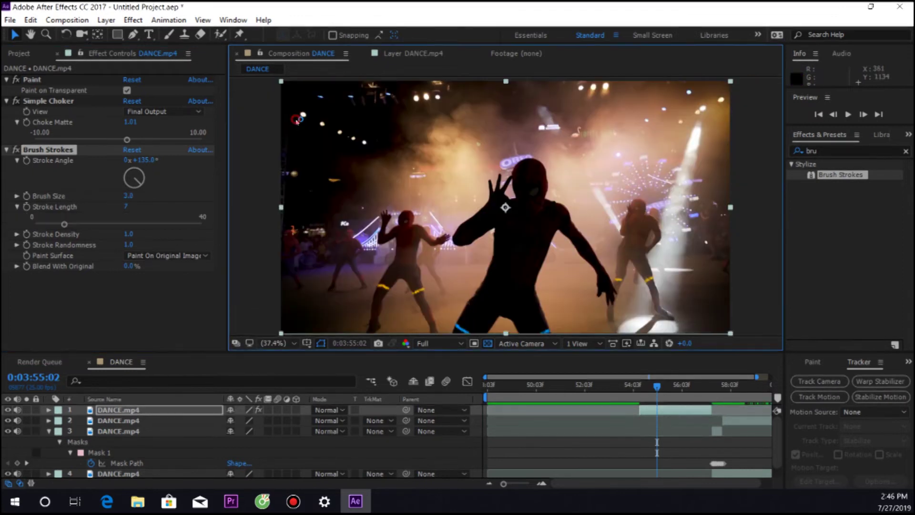
Apply the Glow effect to the top DANCE.mp4 layer and move to frame 0:03:54:16.
{"action": "double_click", "coordinate": [816, 152]}
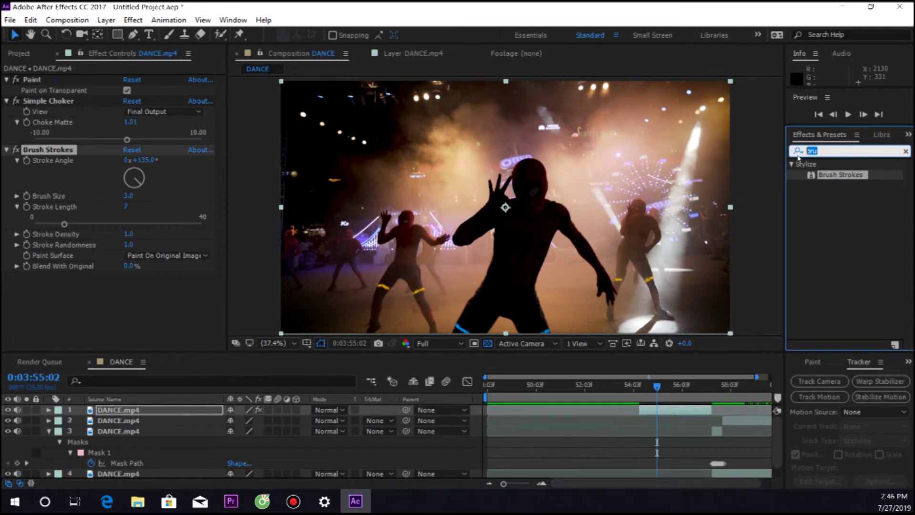
{"action": "type", "text": "glow"}
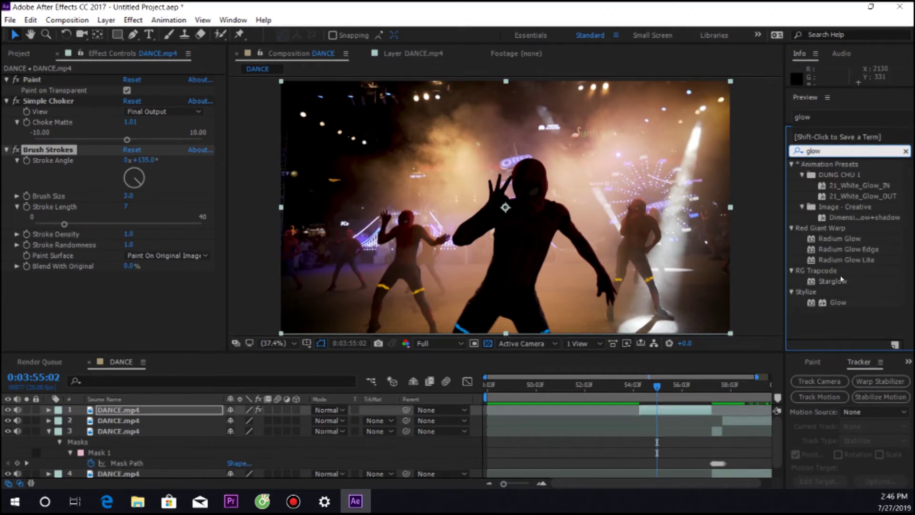
{"action": "left_click_drag", "start_coordinate": [838, 303], "coordinate": [645, 413]}
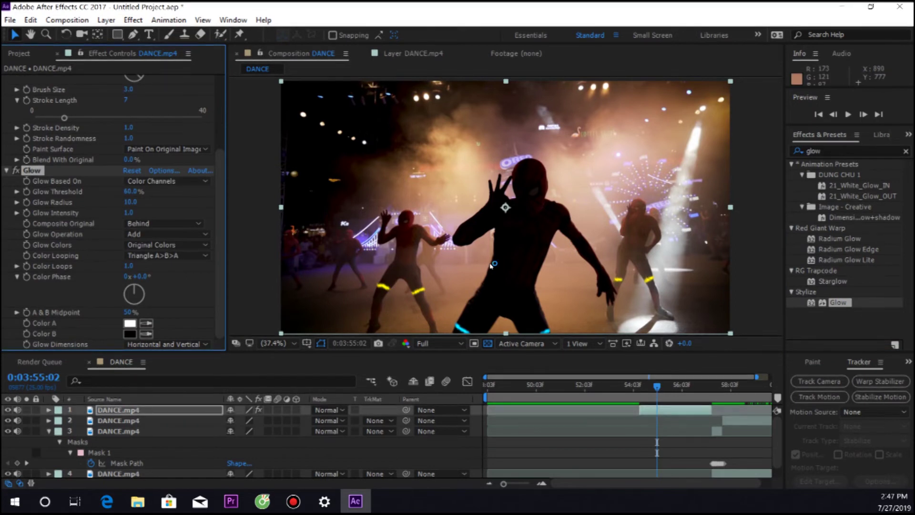
{"action": "scroll", "coordinate": [491, 266], "scroll_direction": "down", "scroll_amount": 1}
{"action": "left_click", "coordinate": [676, 387]}
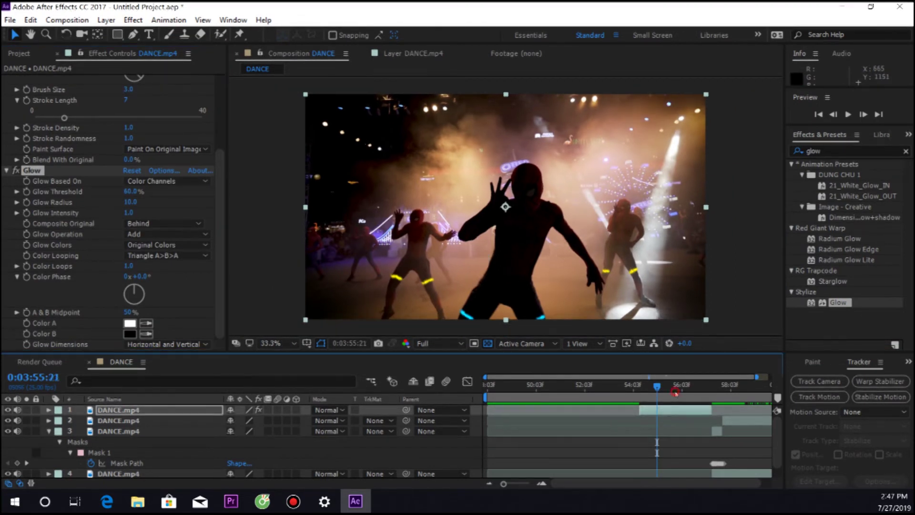
{"action": "left_click_drag", "start_coordinate": [668, 397], "coordinate": [651, 397]}
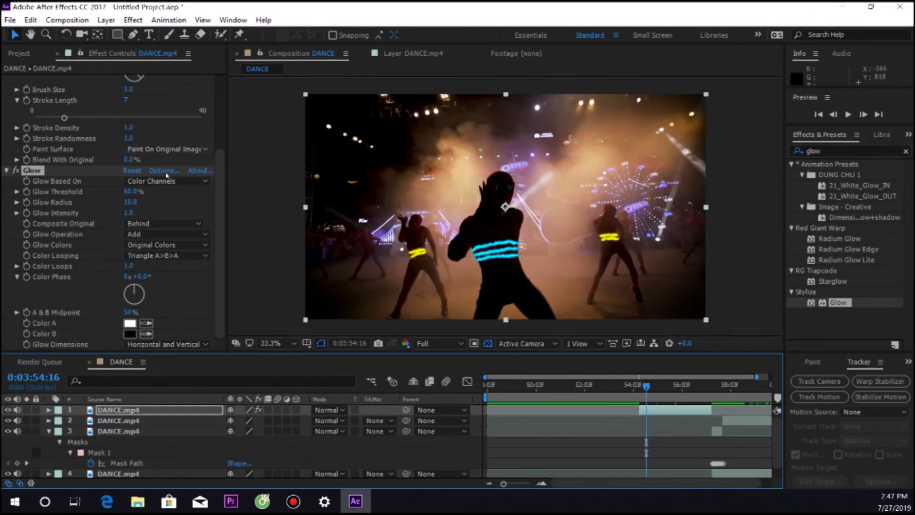
Set the Glow Threshold to 0%.
{"action": "left_click", "coordinate": [132, 193]}
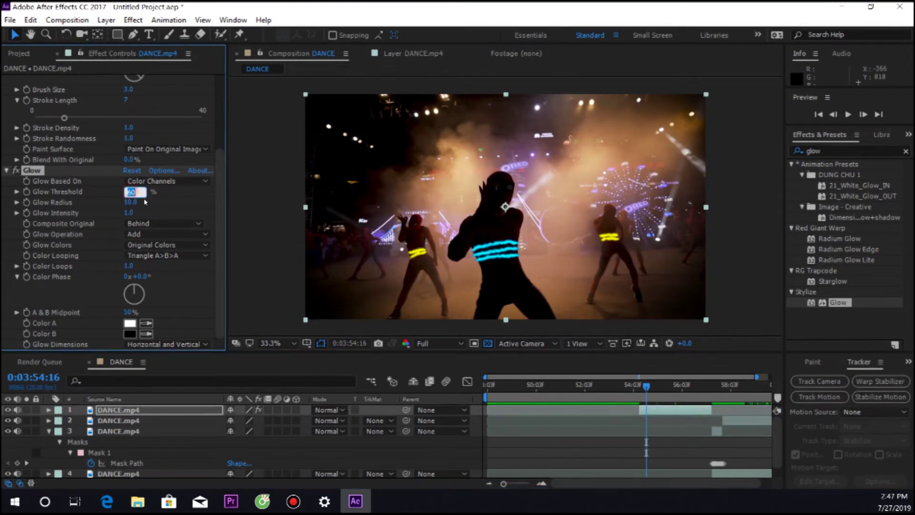
{"action": "left_click", "coordinate": [132, 193]}
{"action": "type", "text": "0"}
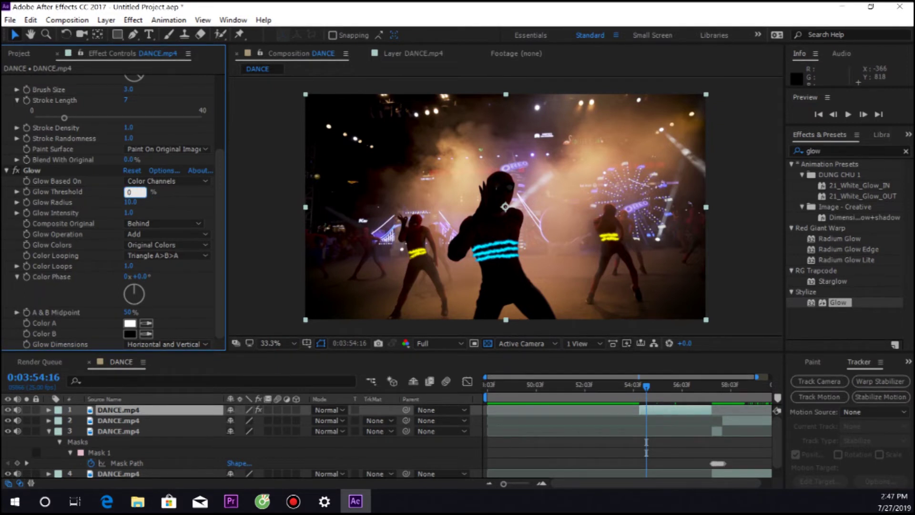
{"action": "key", "text": "Return"}
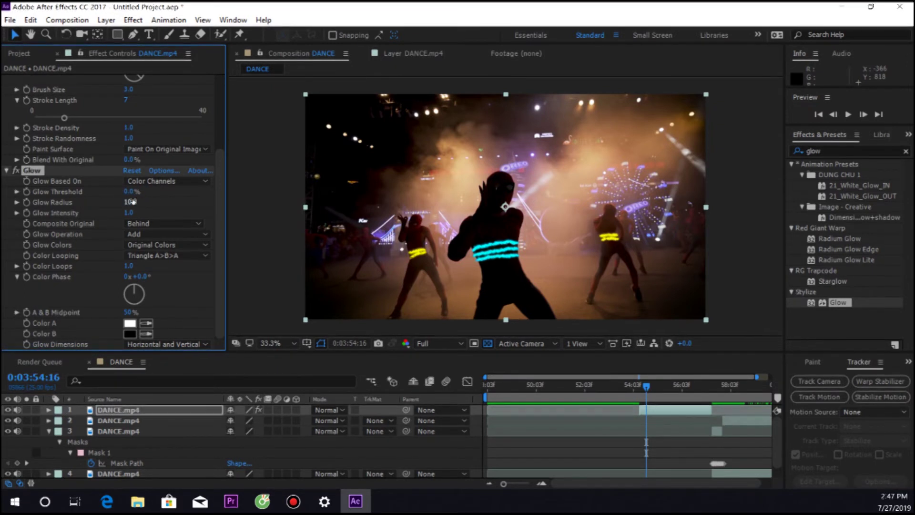
{"action": "mouse_move", "coordinate": [129, 192]}
{"action": "left_mouse_down"}
{"action": "mouse_move", "coordinate": [162, 192]}
{"action": "mouse_move", "coordinate": [90, 191]}
{"action": "left_mouse_up"}
Set Glow Radius to 30 and Glow Intensity to 4.0.
{"action": "left_click", "coordinate": [130, 203]}
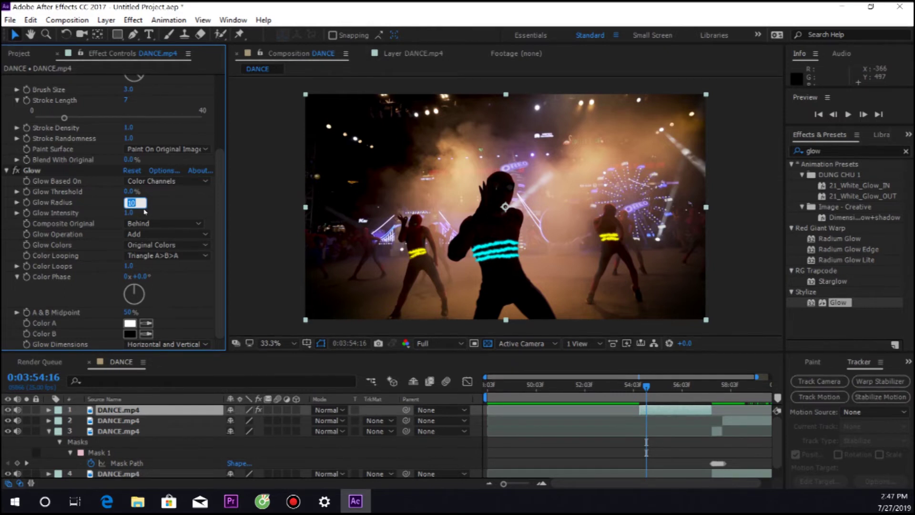
{"action": "type", "text": "30"}
{"action": "left_click", "coordinate": [145, 212]}
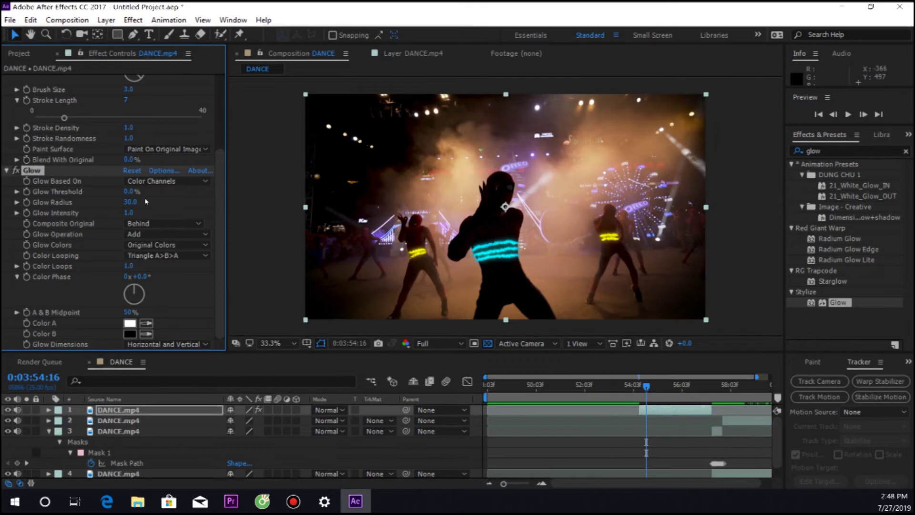
{"action": "left_click", "coordinate": [129, 212]}
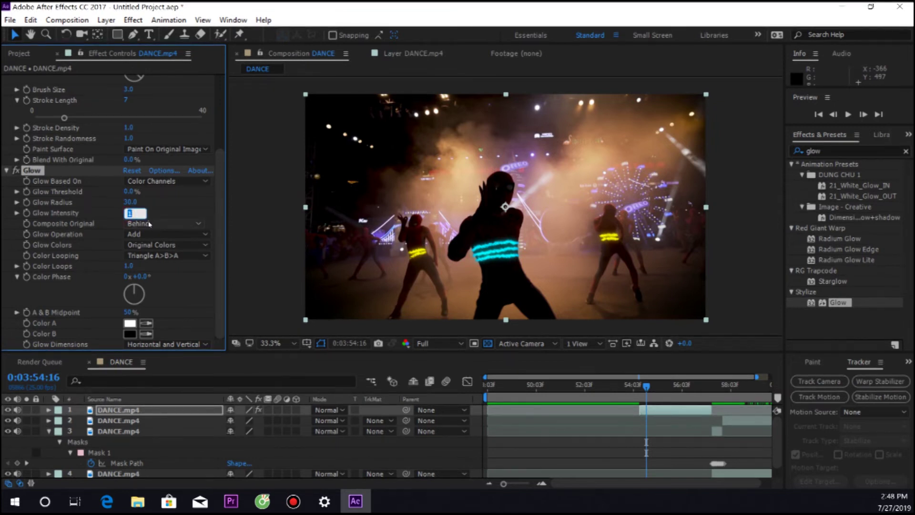
{"action": "type", "text": "3"}
{"action": "key", "text": "Return"}
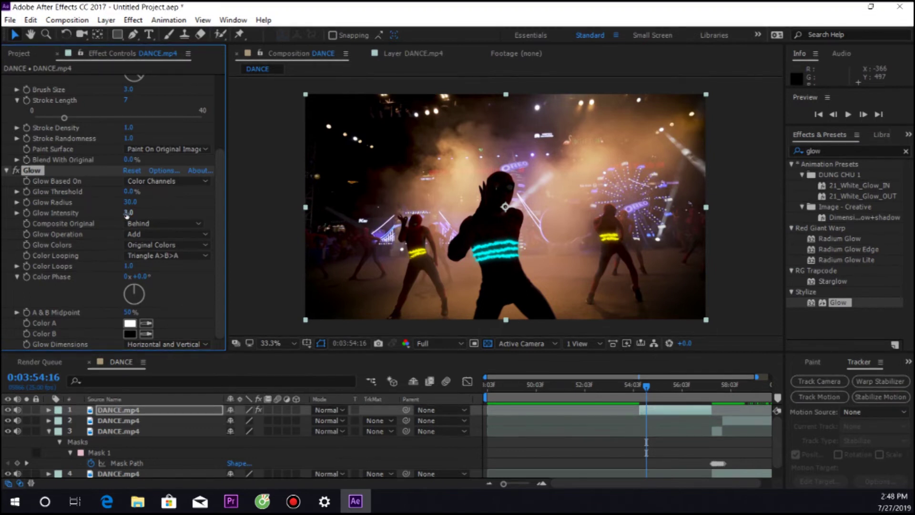
{"action": "left_click_drag", "start_coordinate": [190, 210], "coordinate": [187, 214]}
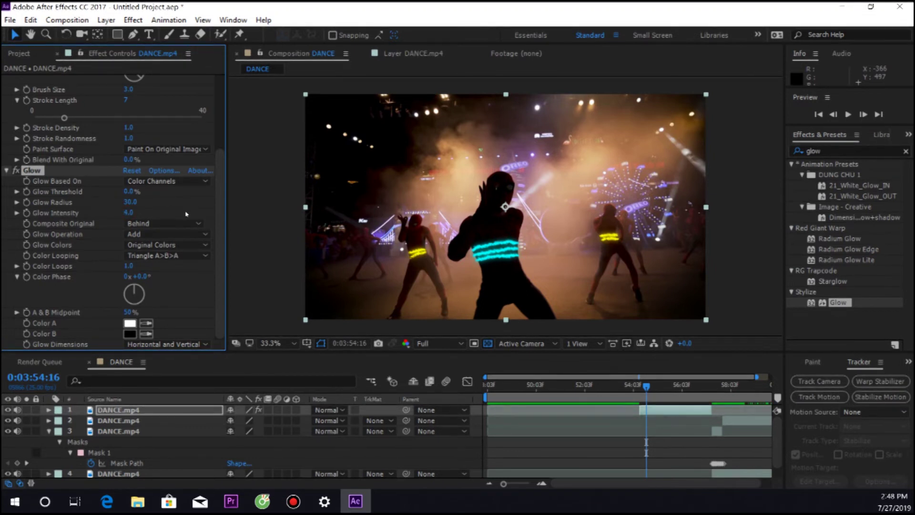
{"action": "left_click", "coordinate": [195, 203]}
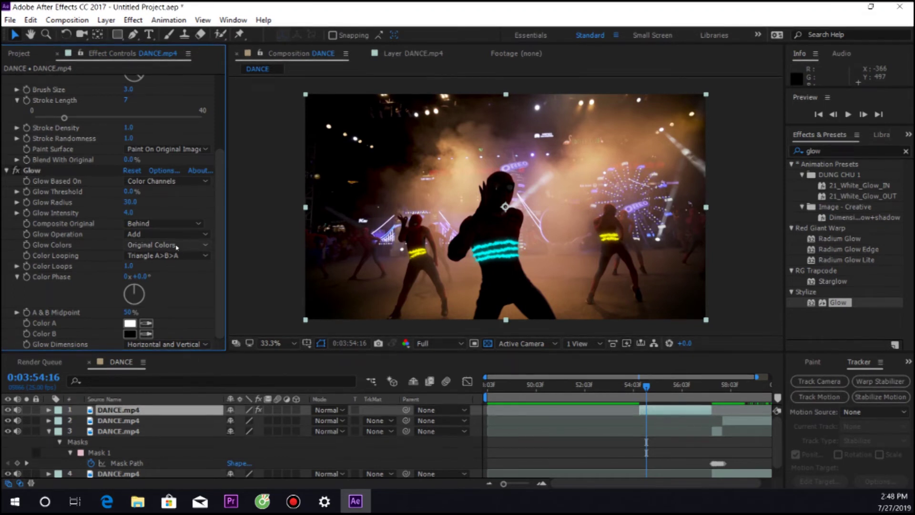
Set Glow Colors to A & B Colors.
{"action": "left_click", "coordinate": [176, 245]}
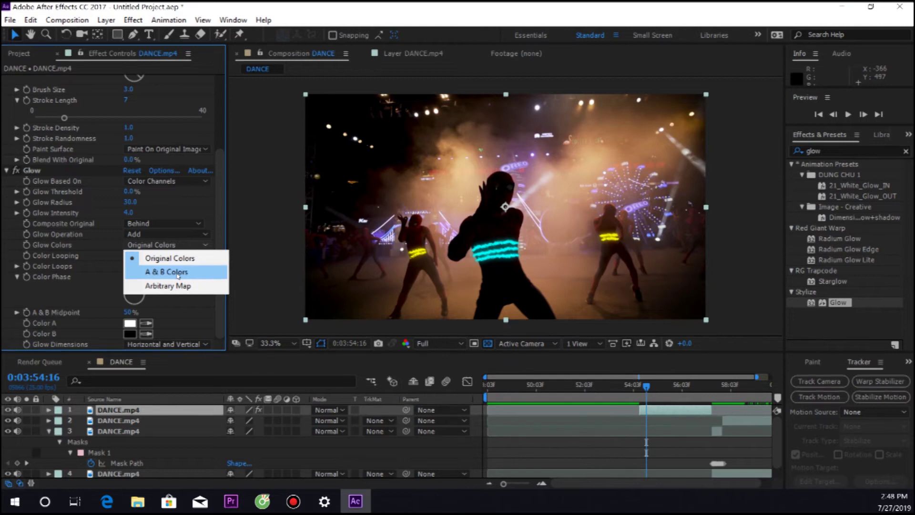
{"action": "left_click", "coordinate": [178, 272]}
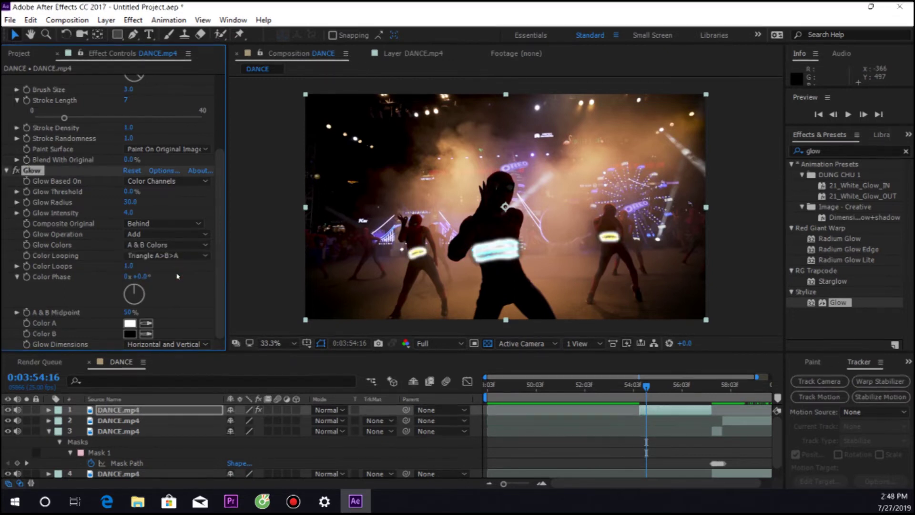
{"action": "left_click", "coordinate": [142, 246]}
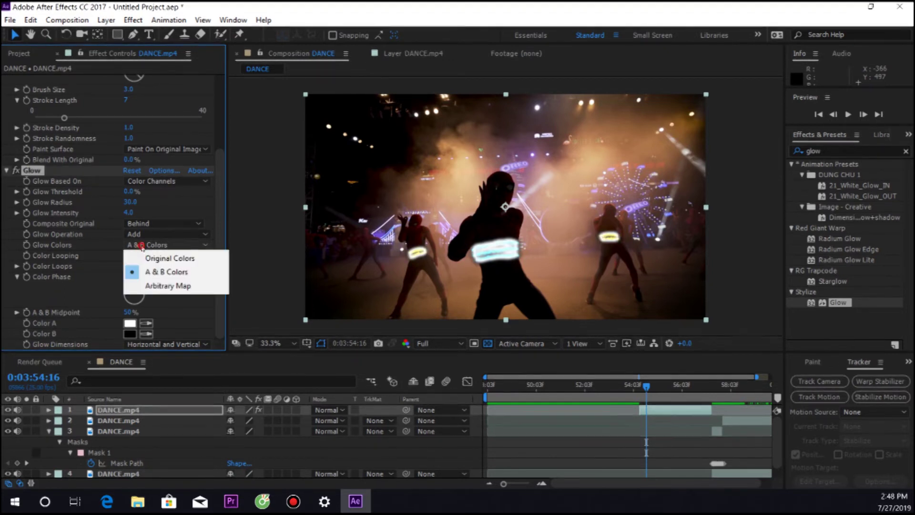
{"action": "left_click", "coordinate": [157, 259]}
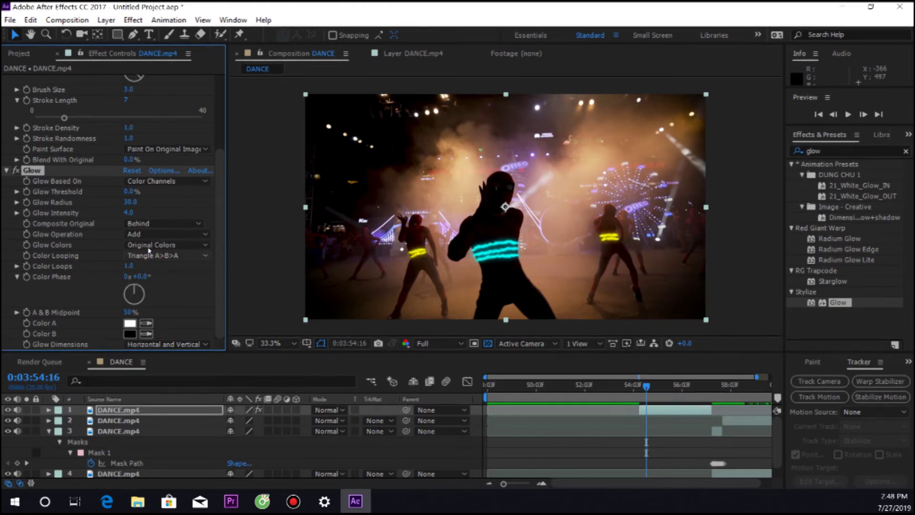
{"action": "left_click", "coordinate": [149, 247]}
{"action": "left_click", "coordinate": [155, 271]}
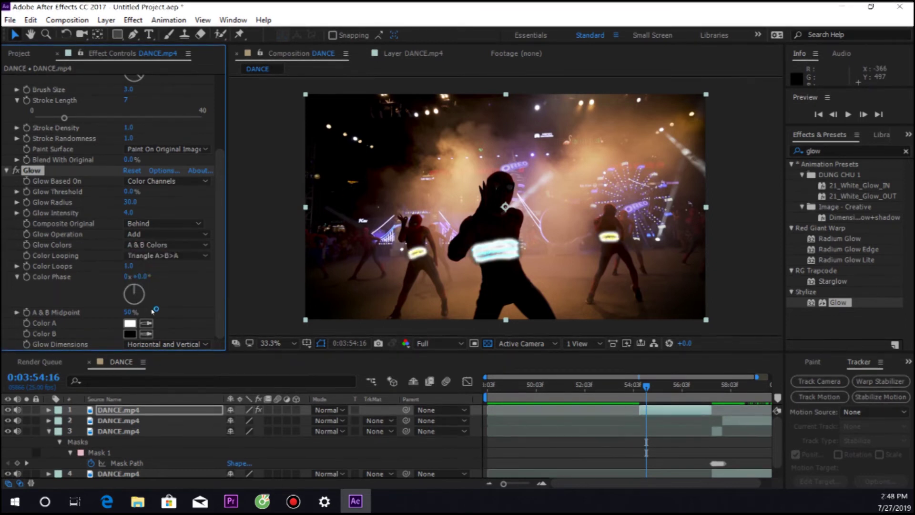
Set Glow Color A to a light blue-grey, 91A5AD.
{"action": "left_click", "coordinate": [129, 324]}
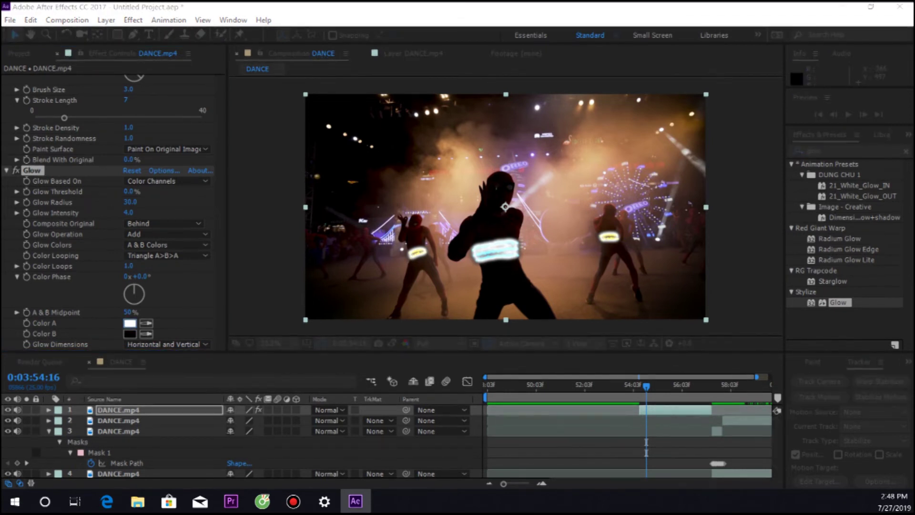
{"action": "left_click_drag", "start_coordinate": [627, 254], "coordinate": [637, 206]}
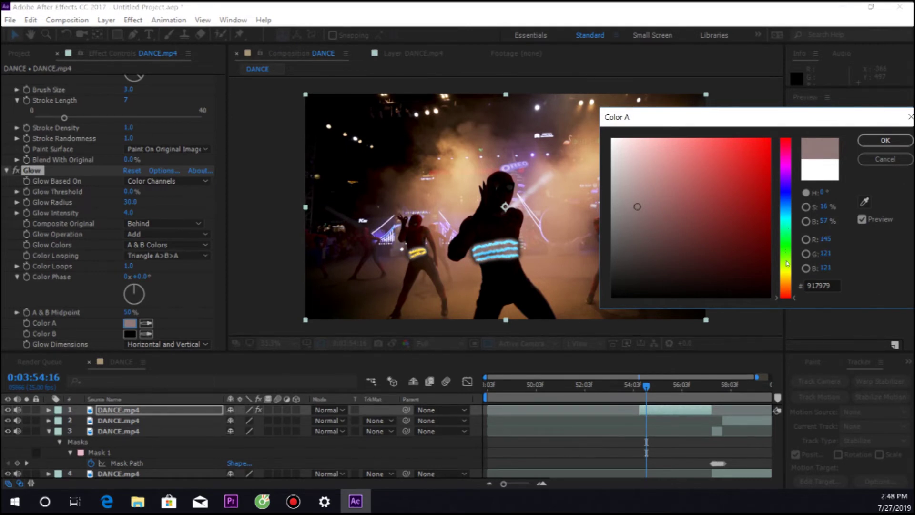
{"action": "left_click", "coordinate": [787, 266]}
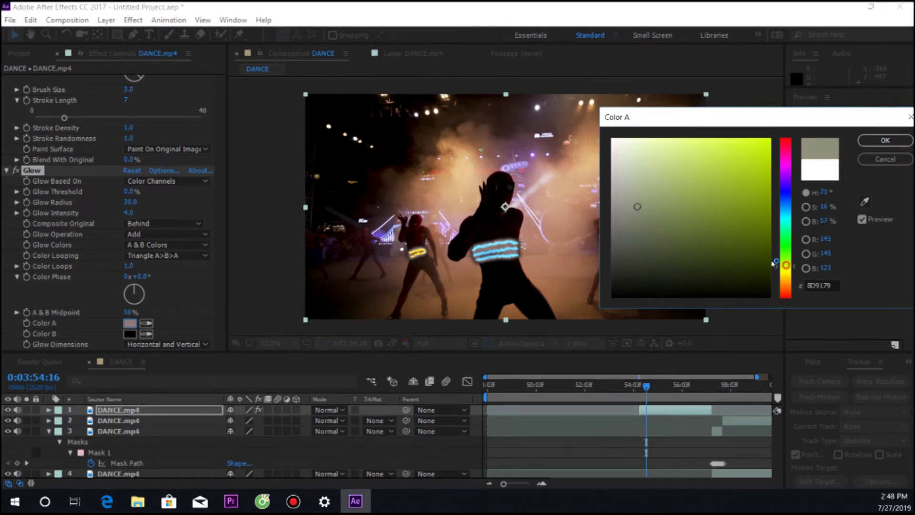
{"action": "left_click", "coordinate": [783, 211]}
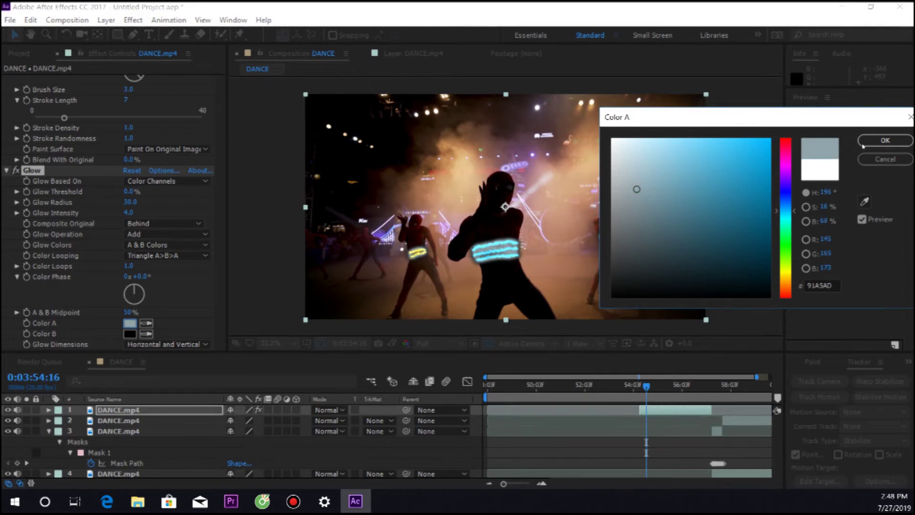
{"action": "left_click", "coordinate": [885, 140]}
Set Glow Color B to a pale cyan, D6E2E2.
{"action": "left_click", "coordinate": [129, 334]}
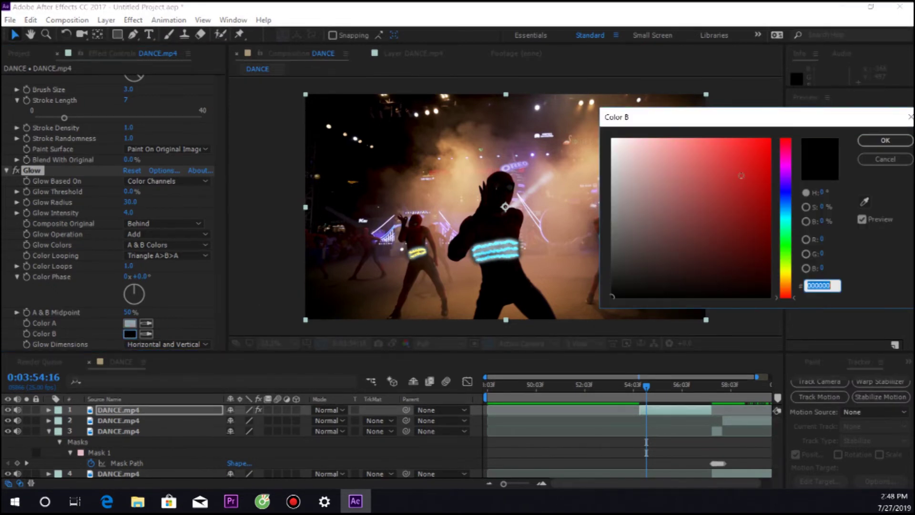
{"action": "left_click", "coordinate": [696, 184]}
{"action": "left_click_drag", "start_coordinate": [695, 184], "coordinate": [618, 155]}
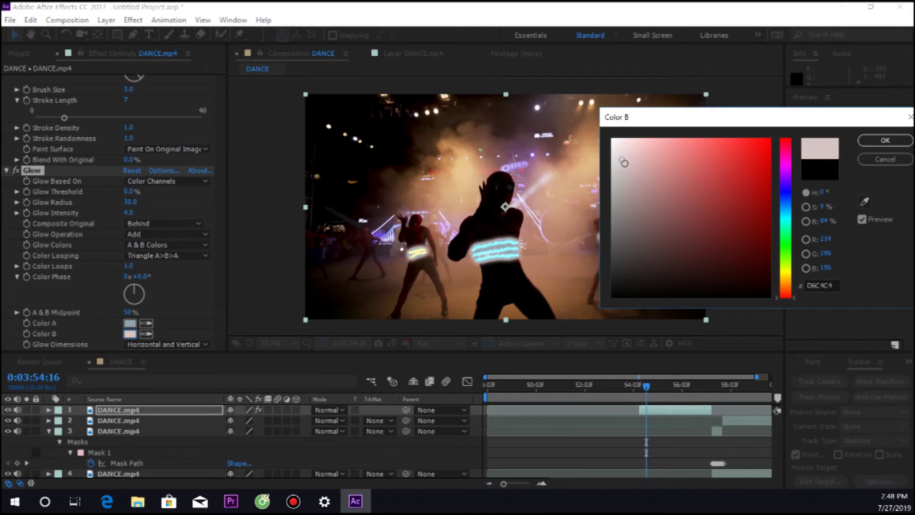
{"action": "left_click", "coordinate": [786, 218]}
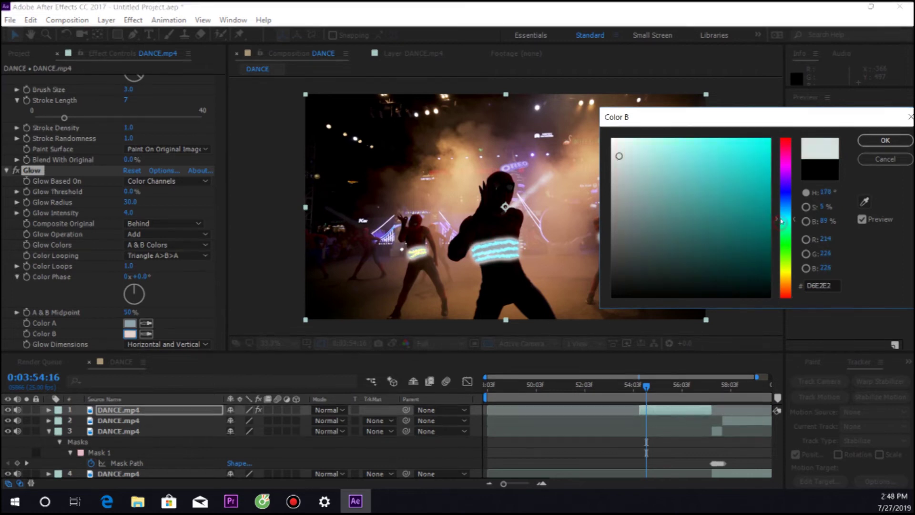
{"action": "left_click", "coordinate": [887, 141]}
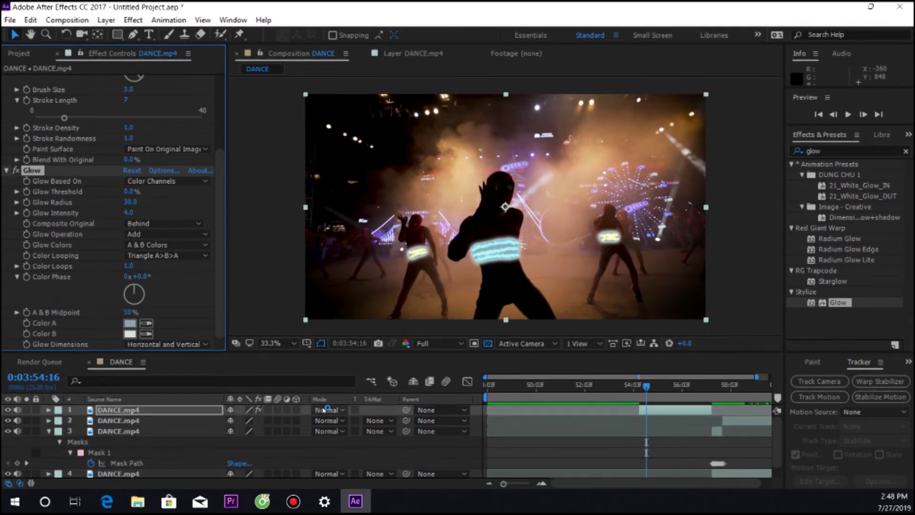
Make the timeline show the layer blending Mode column.
{"action": "left_click", "coordinate": [323, 409]}
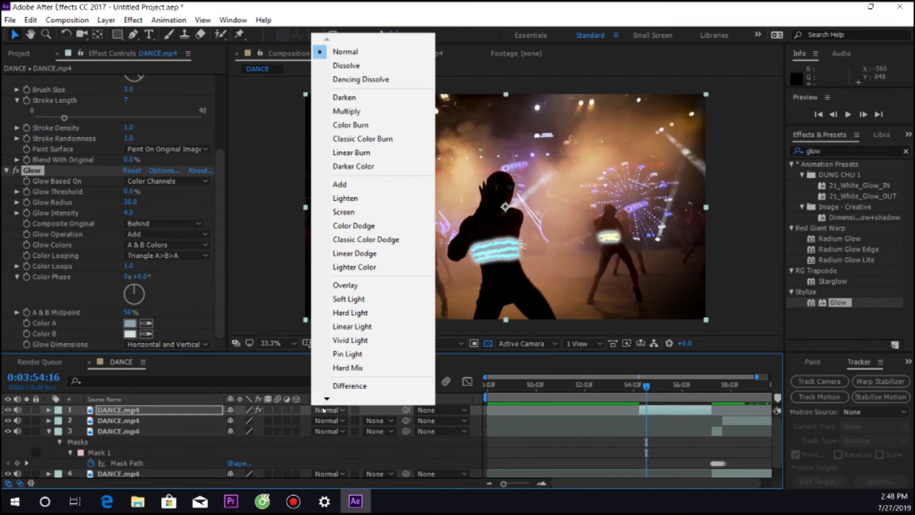
{"action": "left_click", "coordinate": [20, 483]}
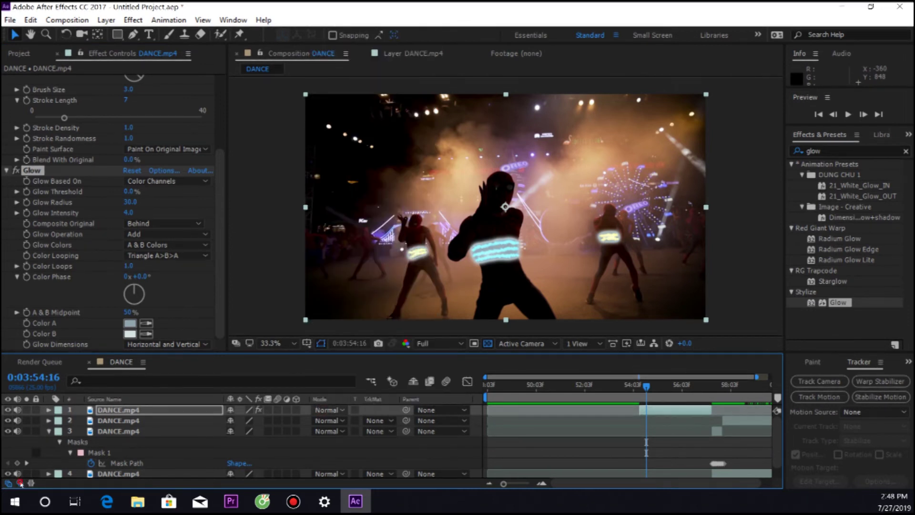
{"action": "left_click", "coordinate": [19, 483]}
{"action": "left_click", "coordinate": [20, 483]}
{"action": "left_click", "coordinate": [30, 483]}
{"action": "left_click", "coordinate": [30, 483]}
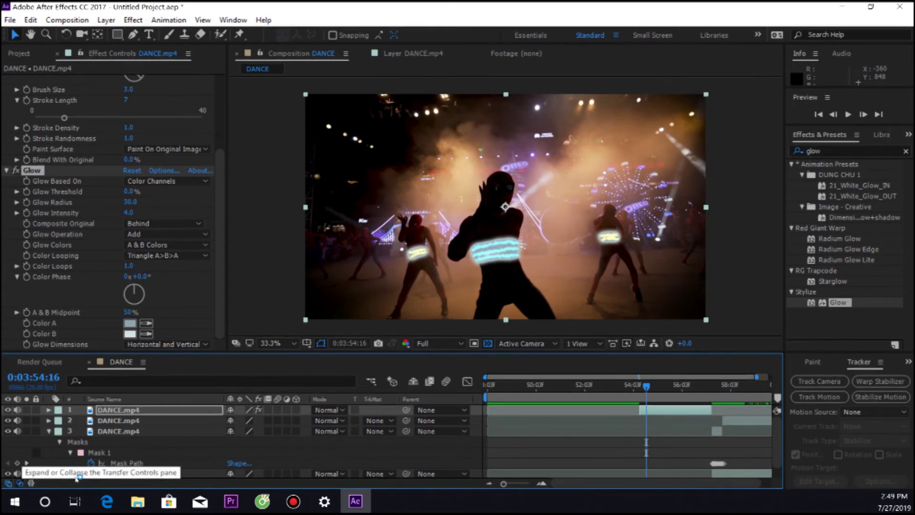
Switch the top layer's blending mode from Screen to Add and check another frame.
{"action": "left_click", "coordinate": [329, 410]}
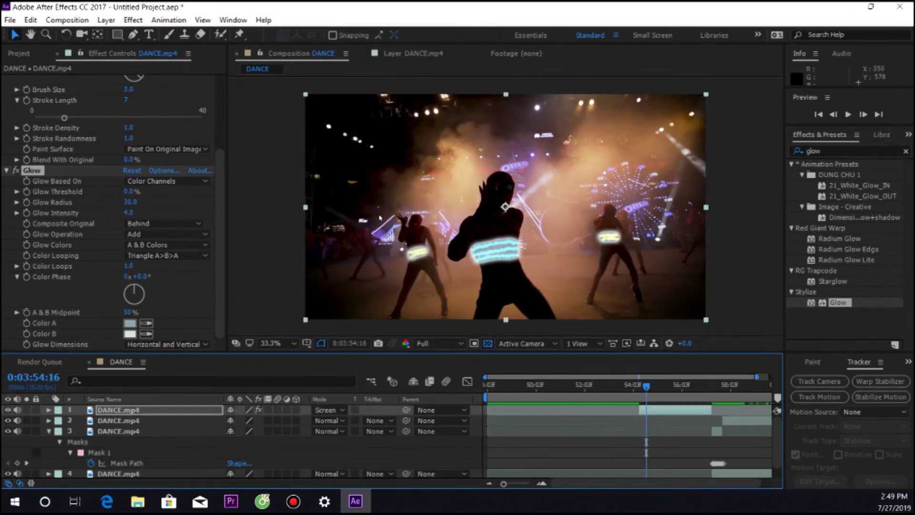
{"action": "left_click", "coordinate": [328, 410]}
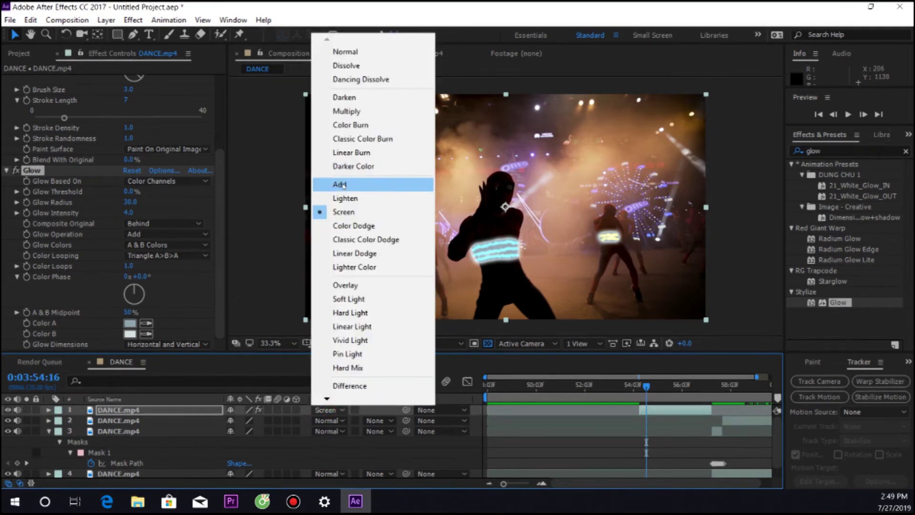
{"action": "left_click", "coordinate": [343, 185]}
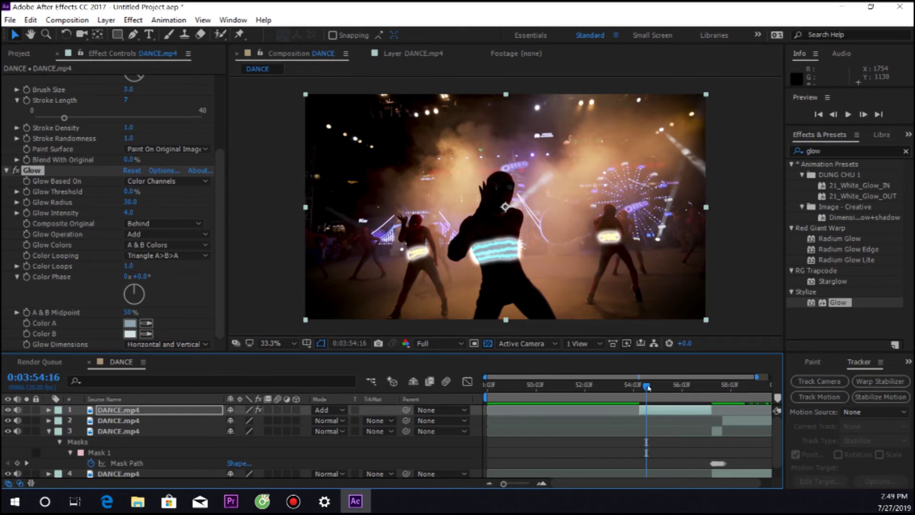
{"action": "left_click_drag", "start_coordinate": [647, 386], "coordinate": [656, 385]}
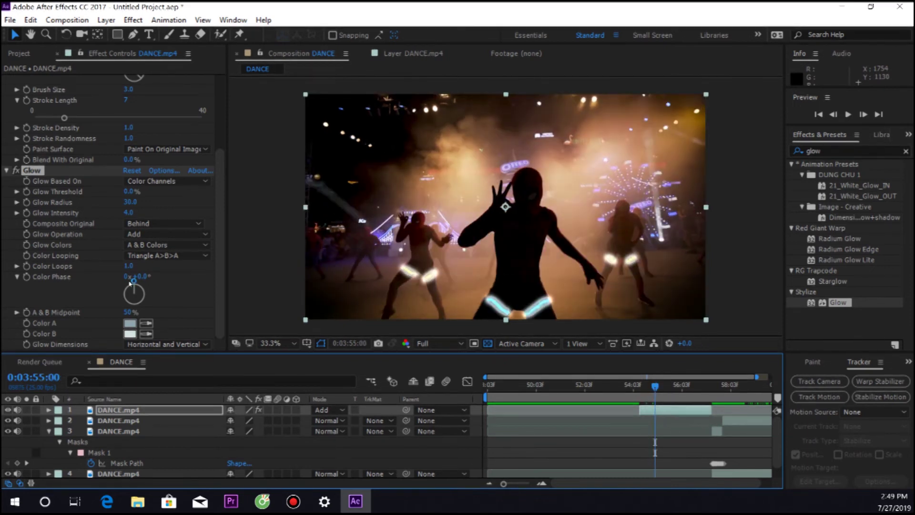
Try the Glow with Original Colors and scrub nearby frames to compare.
{"action": "left_click", "coordinate": [152, 245]}
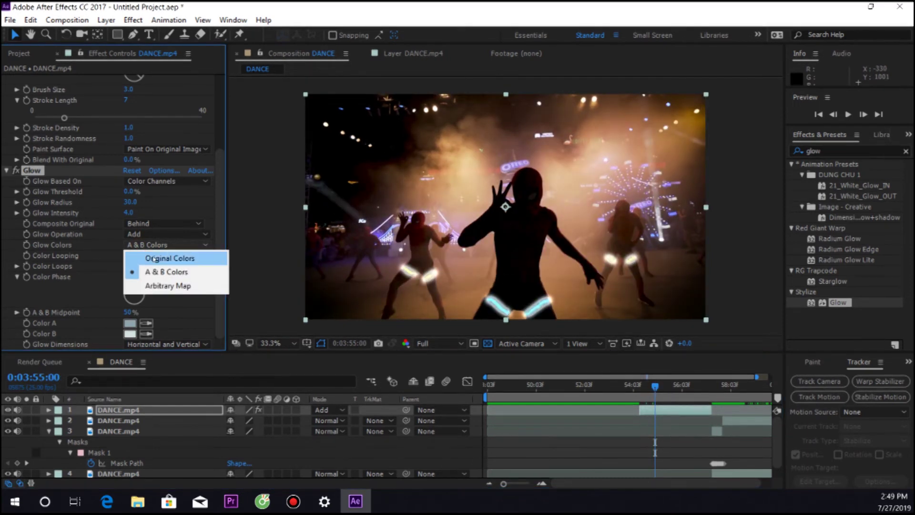
{"action": "left_click", "coordinate": [154, 258]}
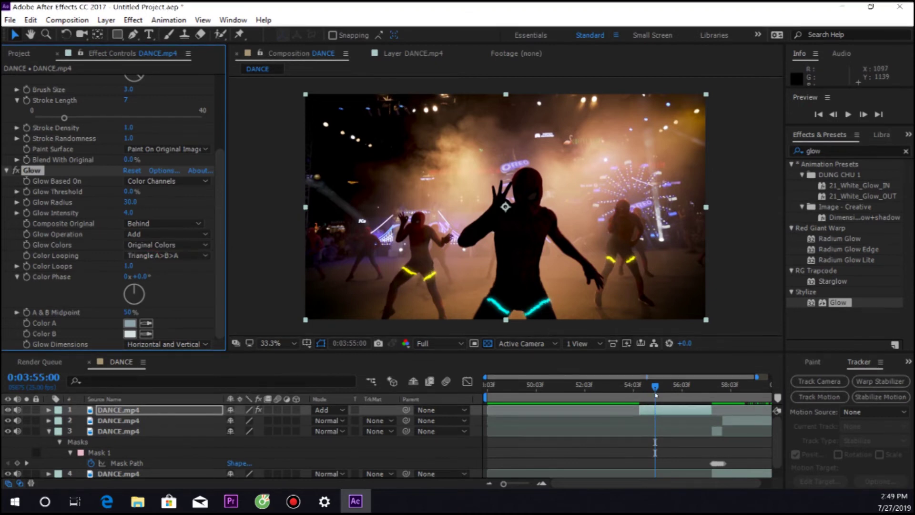
{"action": "mouse_move", "coordinate": [645, 384]}
{"action": "left_mouse_down"}
{"action": "mouse_move", "coordinate": [659, 382]}
{"action": "mouse_move", "coordinate": [646, 387]}
{"action": "left_mouse_up"}
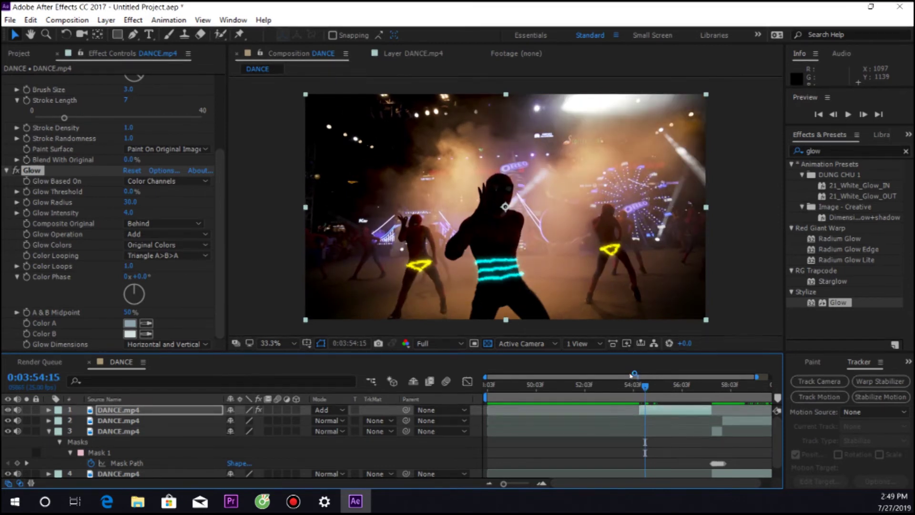
Switch Glow Colors back to A & B Colors and make Color A bright blue.
{"action": "left_click", "coordinate": [158, 245]}
{"action": "left_click", "coordinate": [166, 269]}
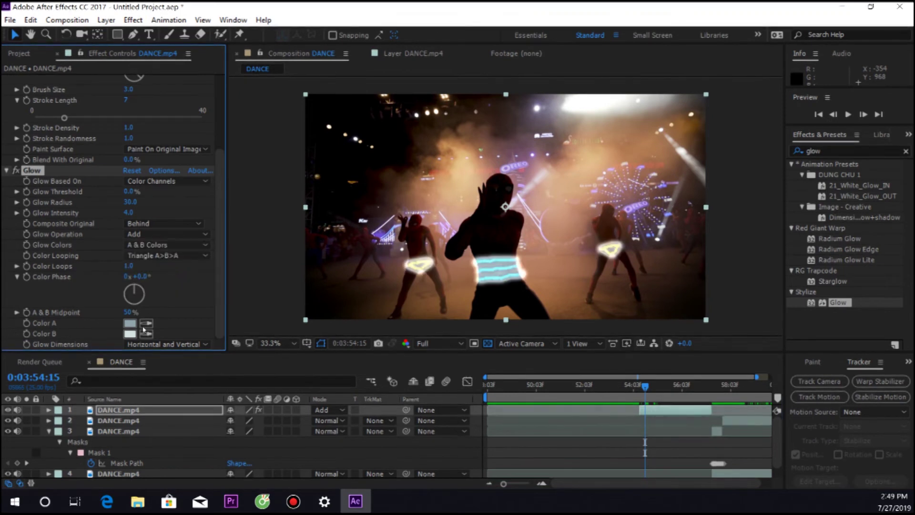
{"action": "left_click", "coordinate": [129, 323]}
{"action": "left_click", "coordinate": [703, 164]}
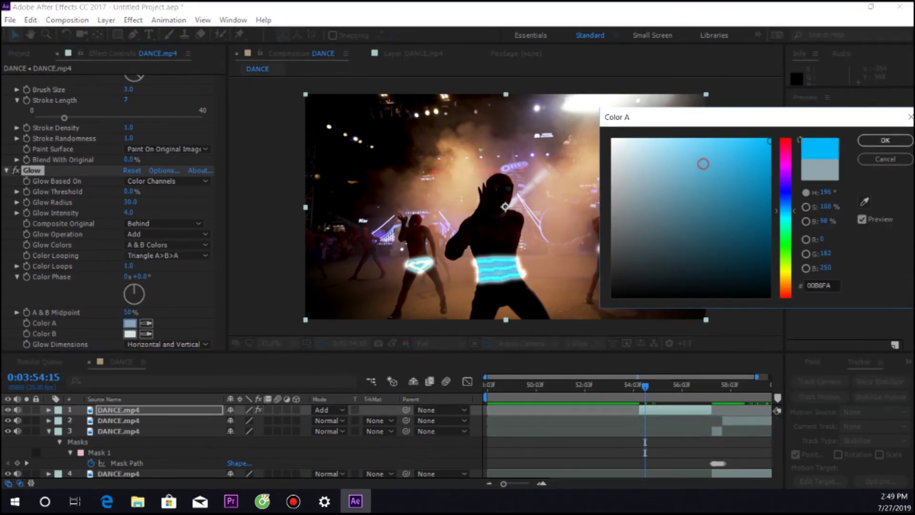
{"action": "left_click", "coordinate": [885, 140]}
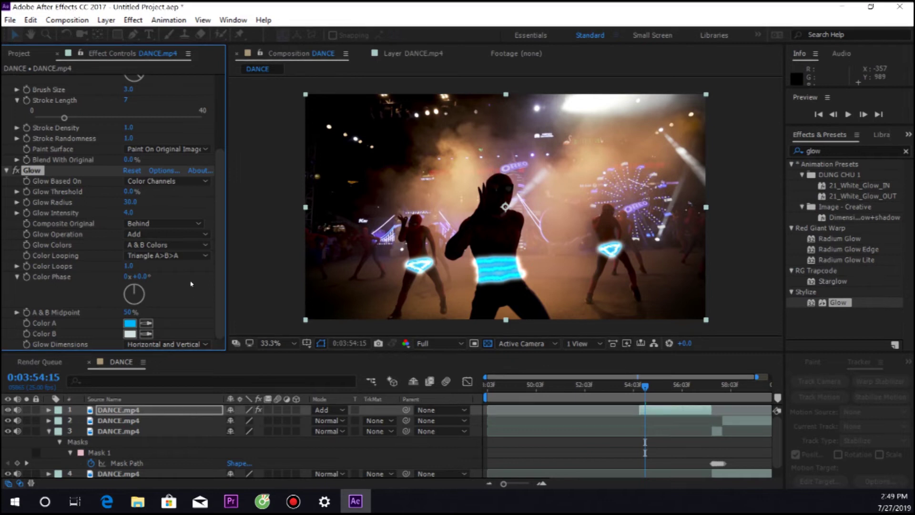
Set Glow Intensity to 2 and make Color B light cyan.
{"action": "left_click", "coordinate": [130, 213]}
{"action": "type", "text": "2"}
{"action": "key", "text": "Return"}
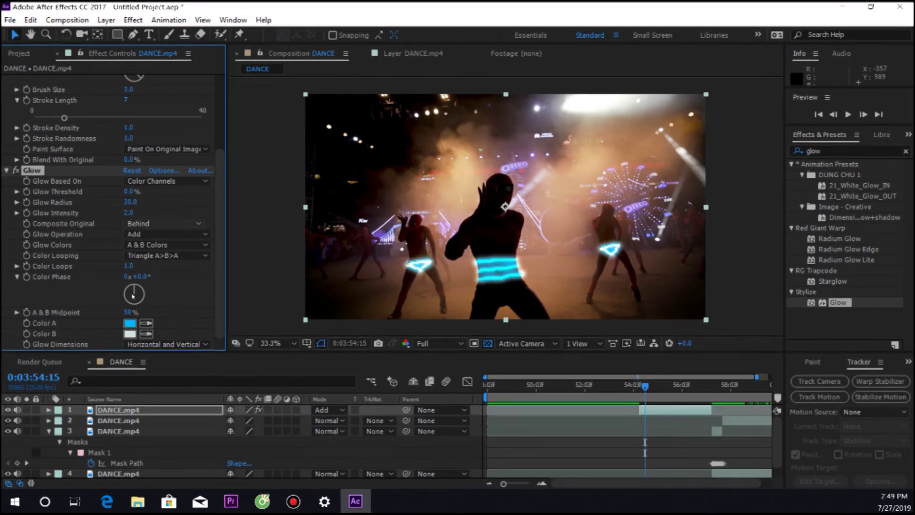
{"action": "left_click", "coordinate": [130, 334]}
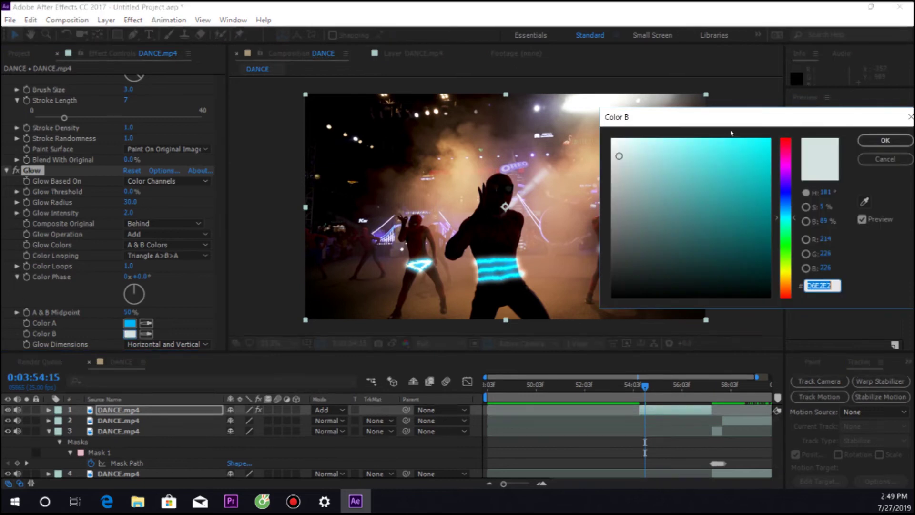
{"action": "left_click", "coordinate": [653, 150]}
{"action": "left_click", "coordinate": [885, 141]}
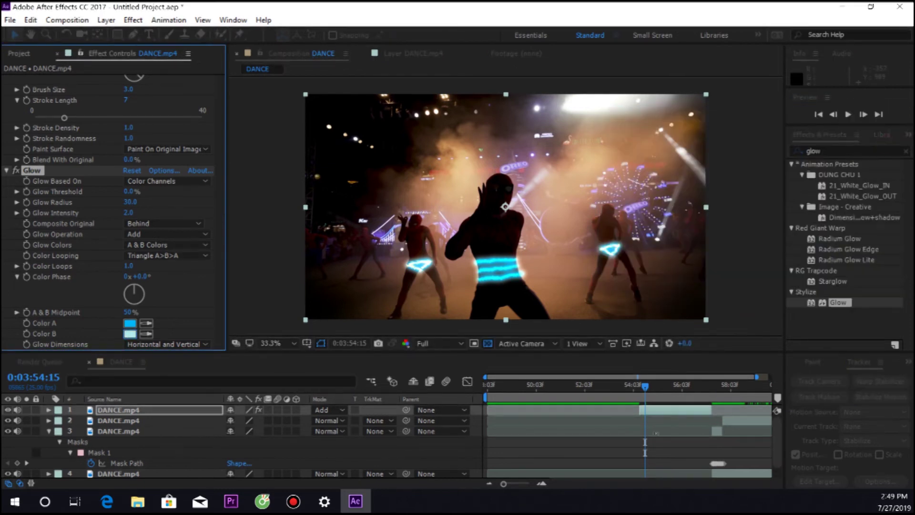
Preview the recoloured glow, stopping at 0:03:54:19, then move ahead to about 0:03:57.
{"action": "key", "text": "Page_Down"}
{"action": "key", "text": "Page_Down"}
{"action": "left_click_drag", "start_coordinate": [655, 387], "coordinate": [643, 399]}
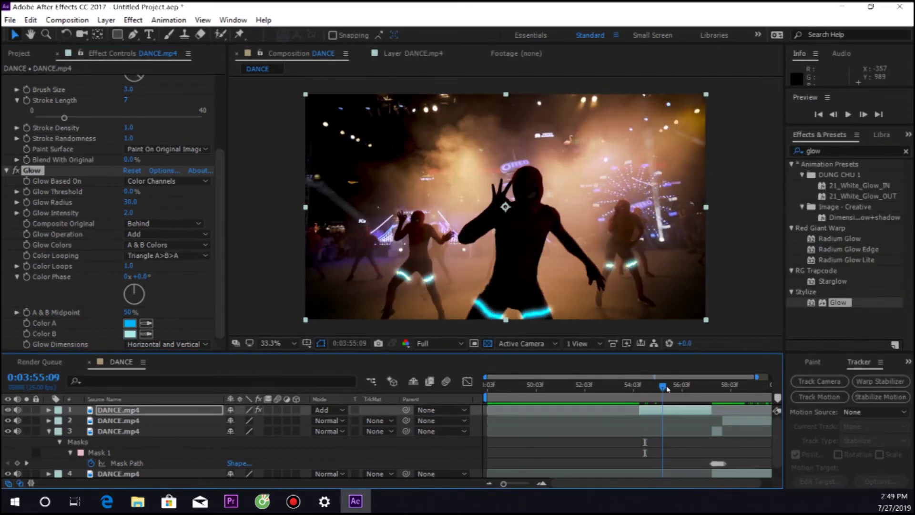
{"action": "key", "text": "space"}
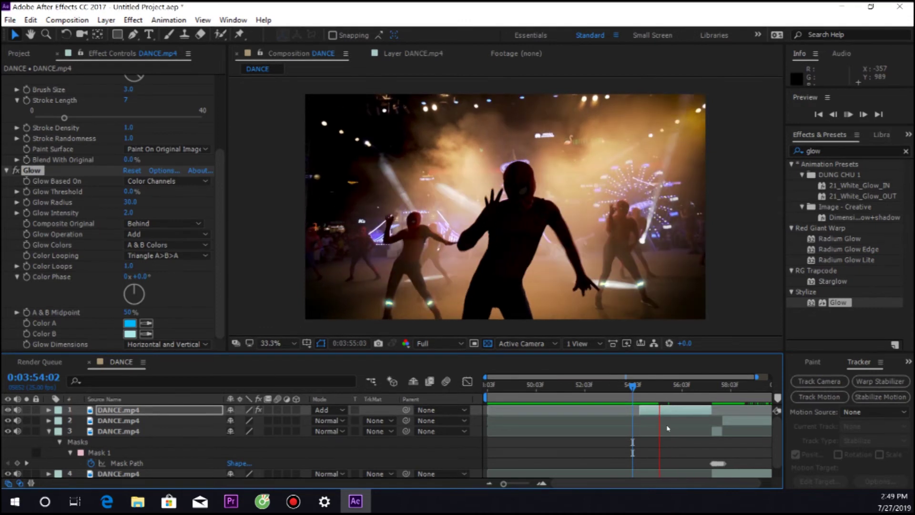
{"action": "left_click", "coordinate": [649, 386]}
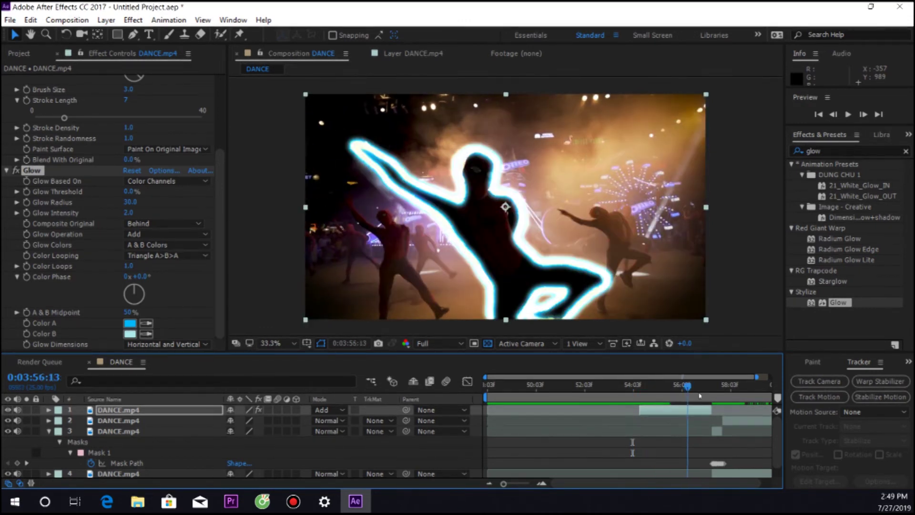
{"action": "left_click_drag", "start_coordinate": [652, 392], "coordinate": [718, 399]}
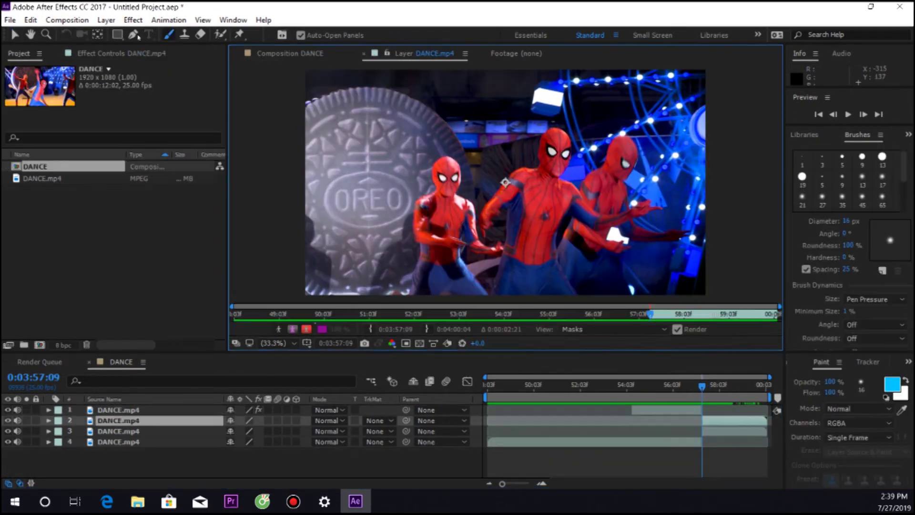
Draw Mask 1 with five pen points around the central dancer's head.
{"action": "left_click", "coordinate": [539, 165]}
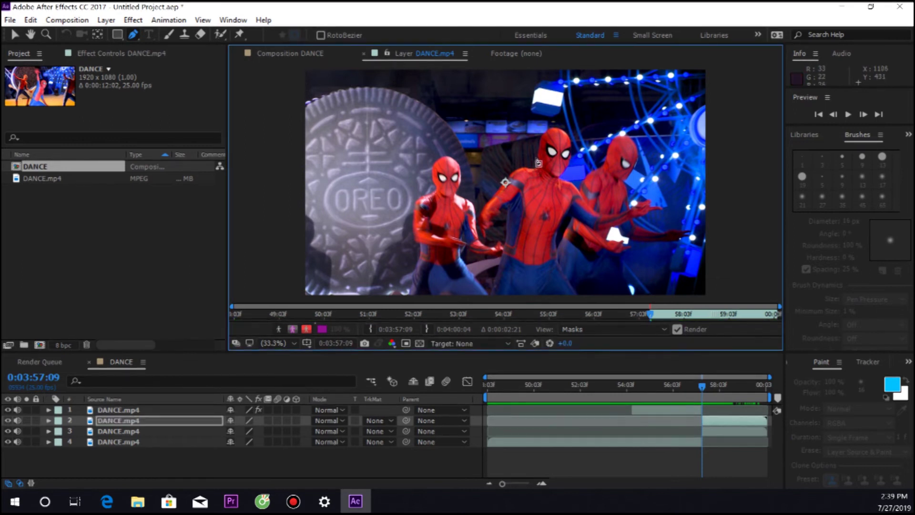
{"action": "left_click", "coordinate": [538, 152]}
{"action": "left_click", "coordinate": [564, 131]}
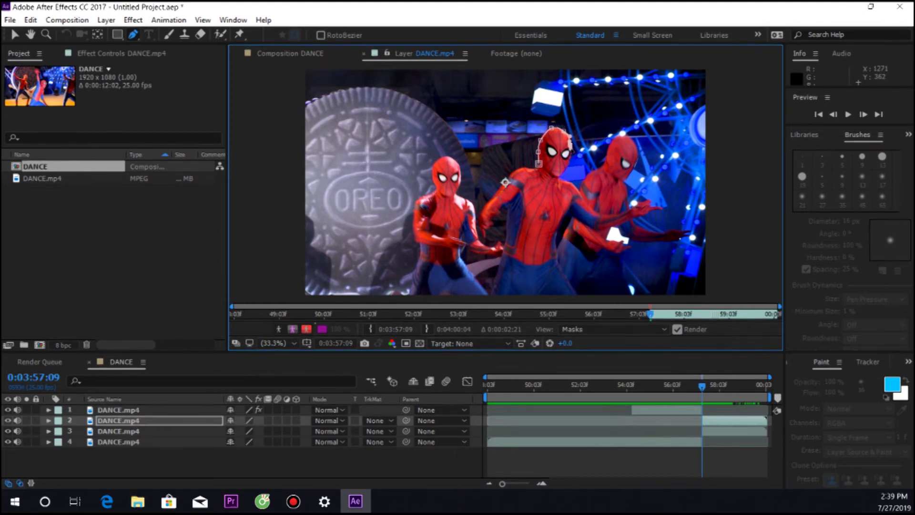
{"action": "left_click", "coordinate": [570, 162]}
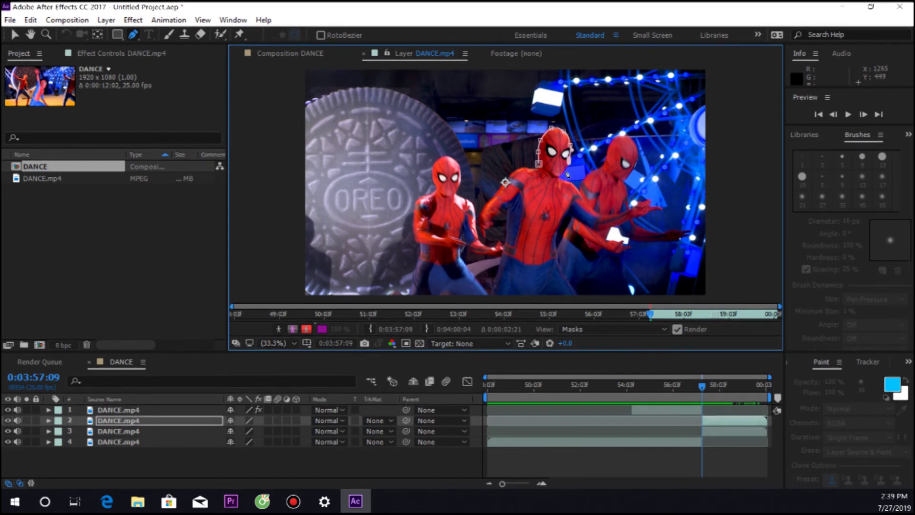
{"action": "left_click", "coordinate": [564, 175]}
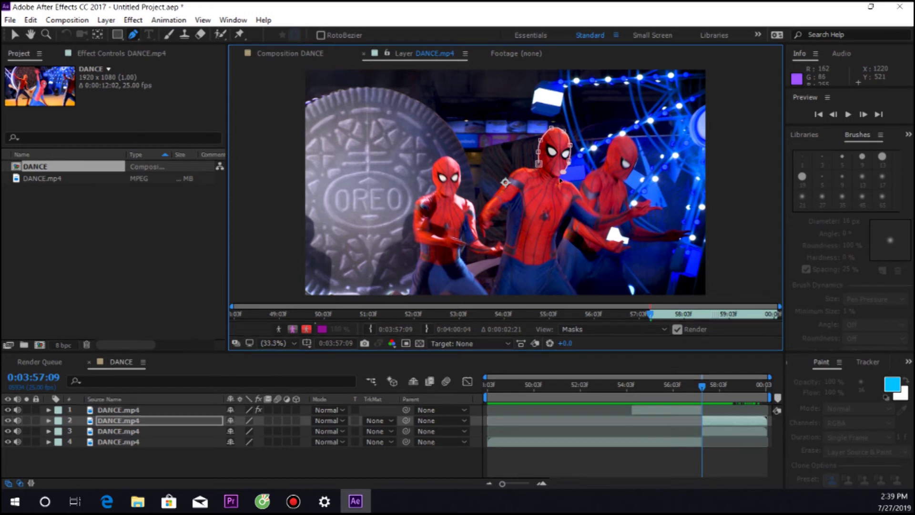
Select the second DANCE.mp4 layer and reveal its mask properties with M.
{"action": "scroll", "coordinate": [563, 171], "scroll_direction": "up", "scroll_amount": 3}
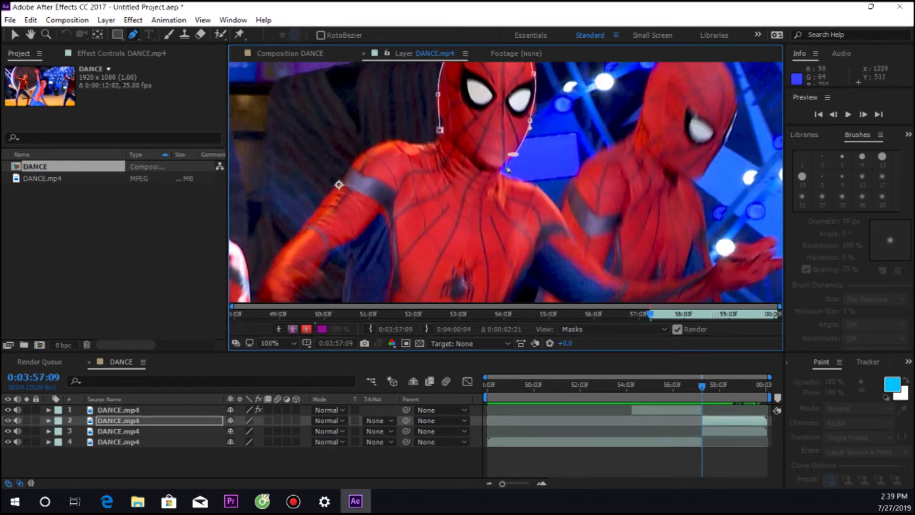
{"action": "scroll", "coordinate": [510, 162], "scroll_direction": "down", "scroll_amount": 2}
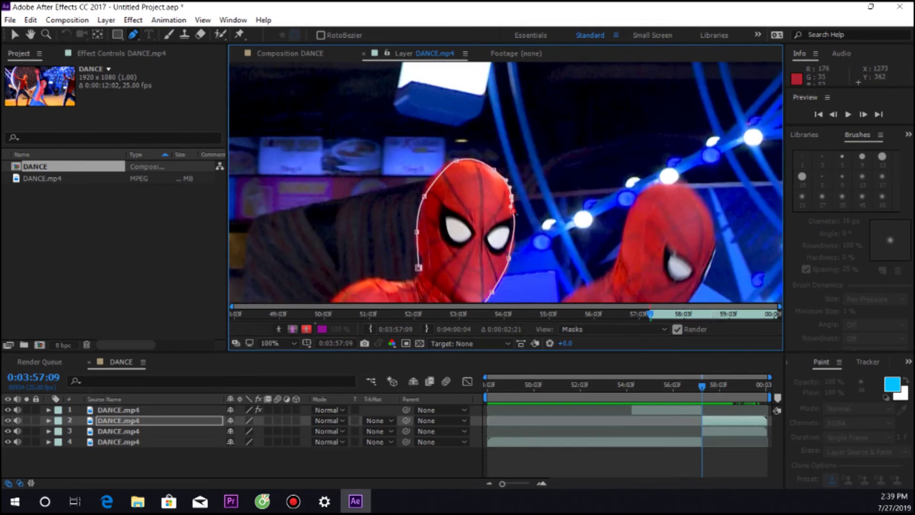
{"action": "left_click", "coordinate": [711, 425]}
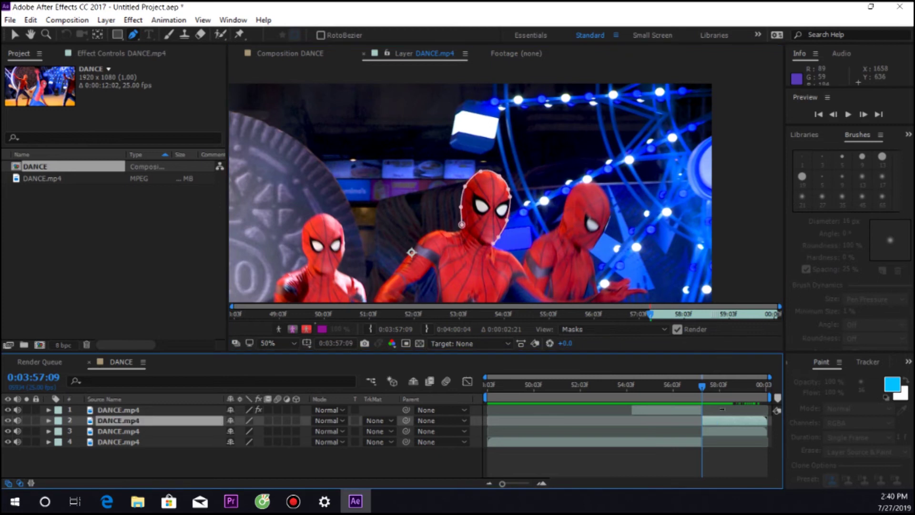
{"action": "key", "text": "m"}
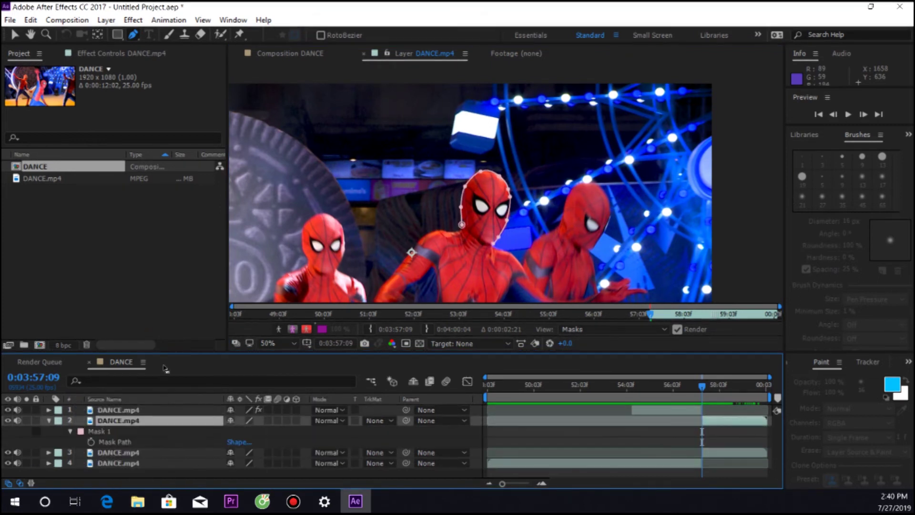
Apply Track Mask to layer 2's Mask 1, using the Position, Scale & Rotation method.
{"action": "left_click", "coordinate": [103, 431]}
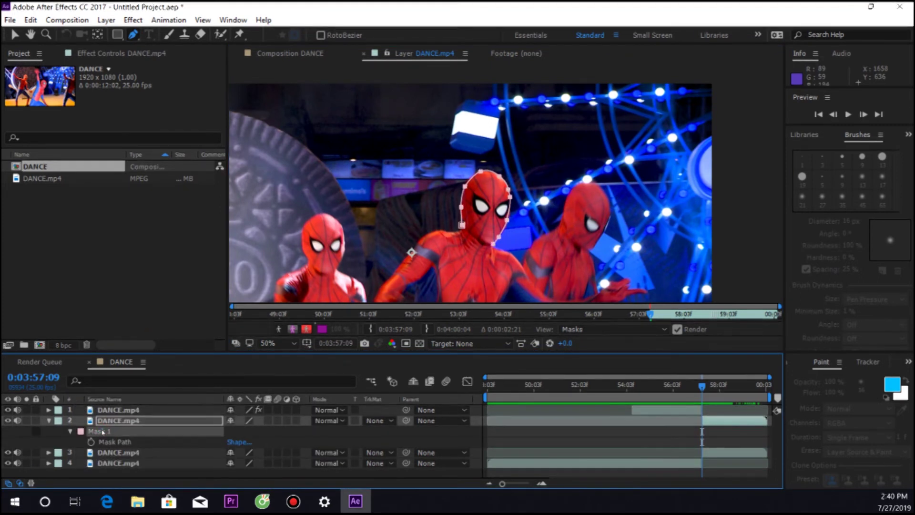
{"action": "right_click", "coordinate": [103, 431]}
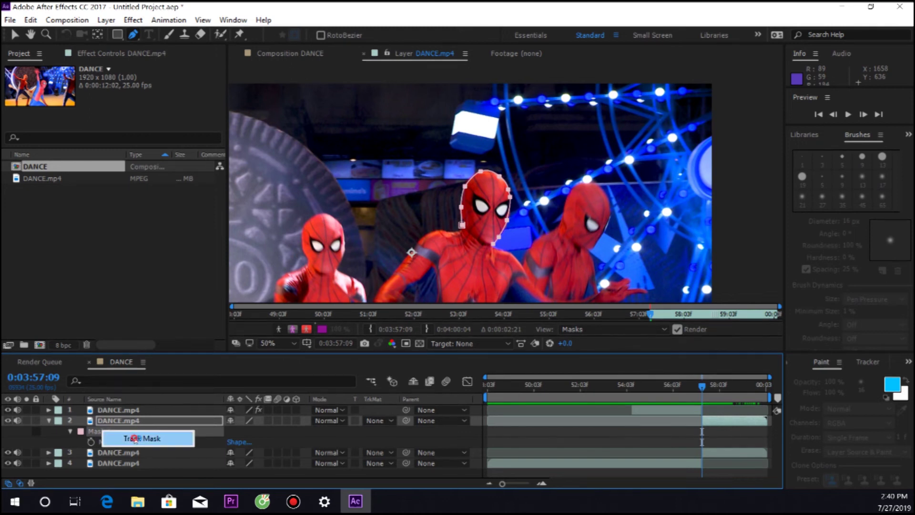
{"action": "left_click", "coordinate": [135, 439]}
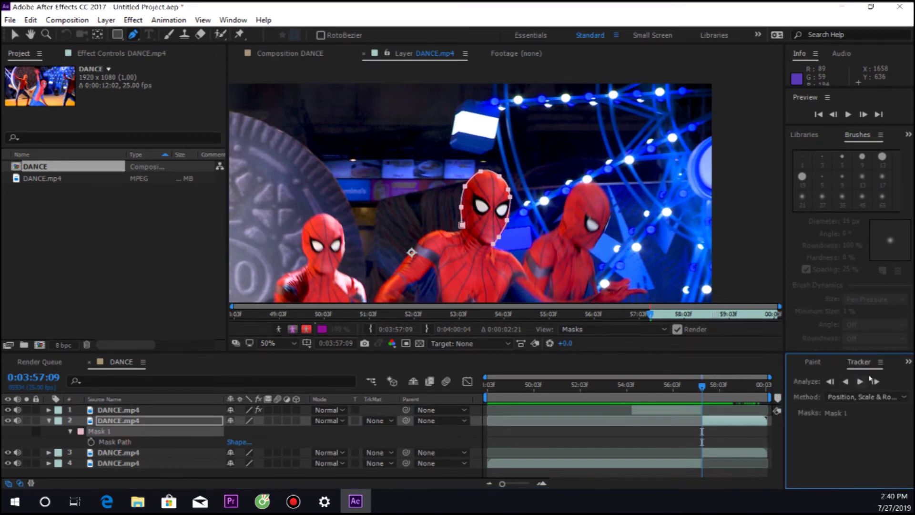
{"action": "left_click", "coordinate": [861, 399]}
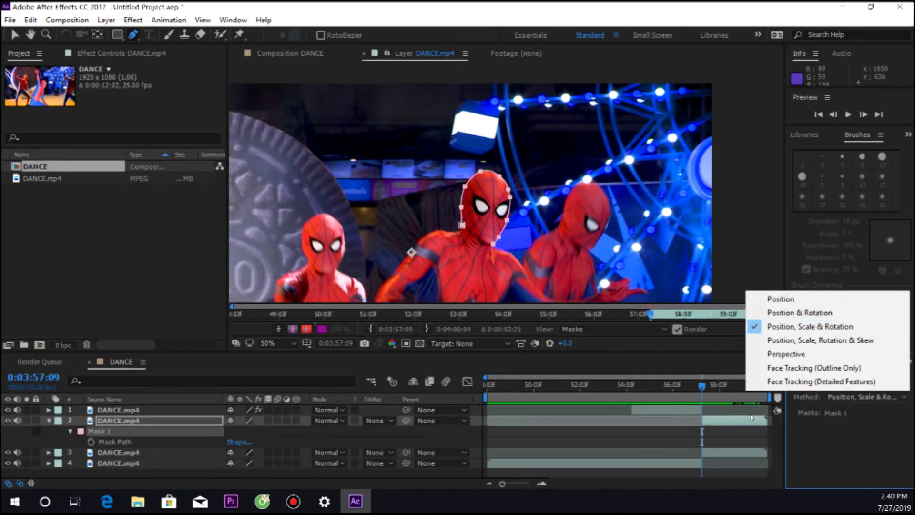
{"action": "left_click", "coordinate": [733, 425]}
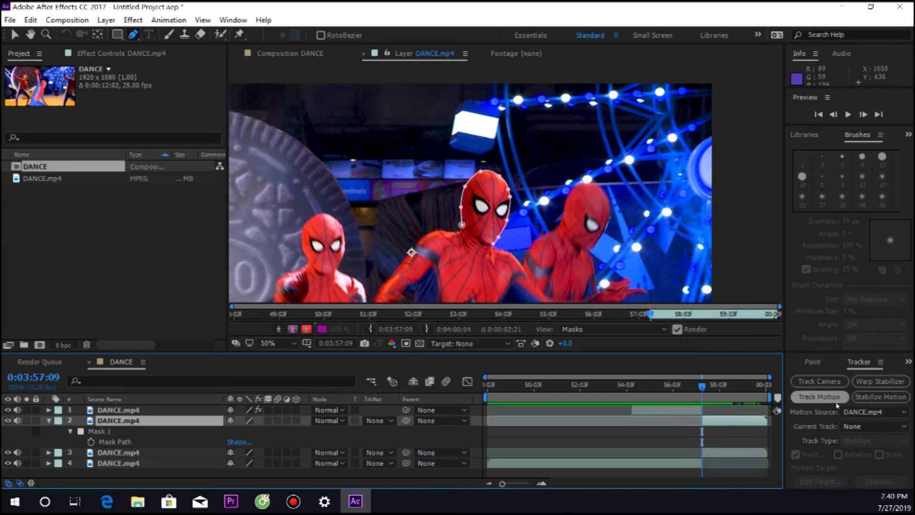
{"action": "left_click", "coordinate": [95, 431]}
{"action": "right_click", "coordinate": [95, 432]}
{"action": "left_click", "coordinate": [138, 436]}
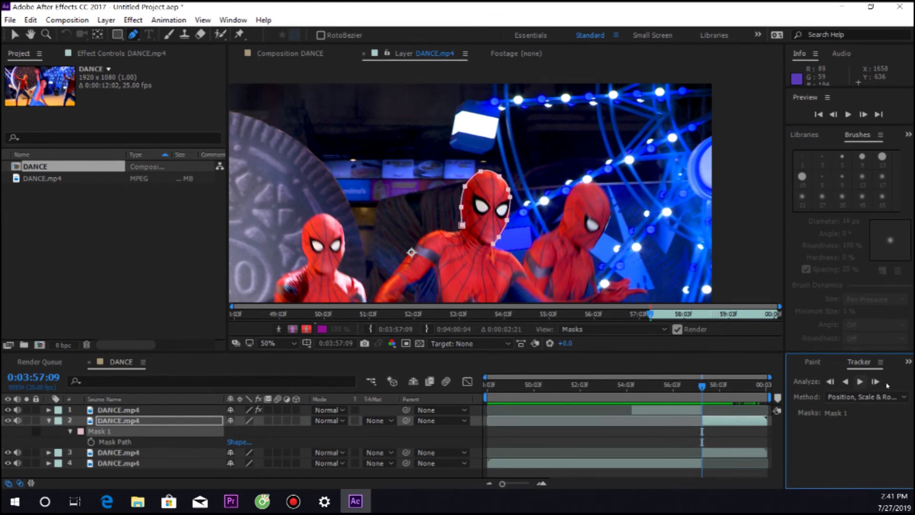
Track Mask 1 forward frame by frame, zooming in and nudging vertices to fit the head.
{"action": "left_click", "coordinate": [876, 382]}
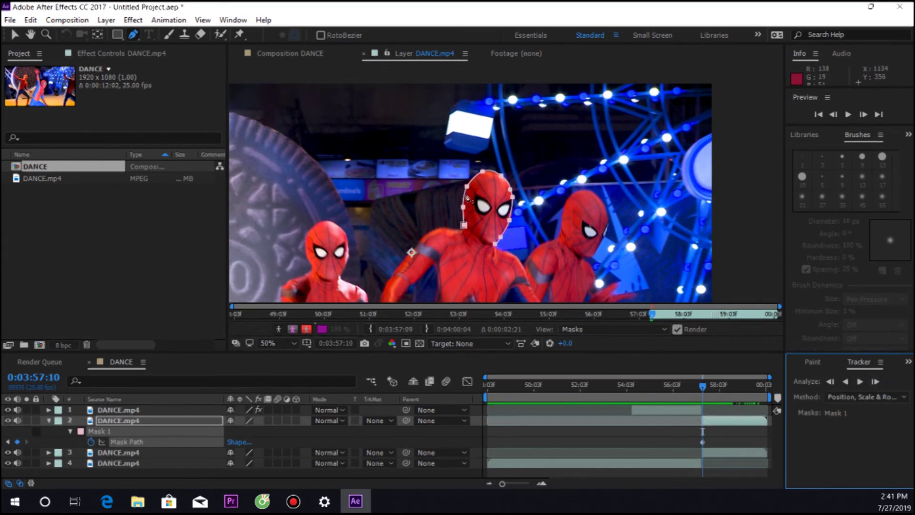
{"action": "left_click", "coordinate": [462, 196]}
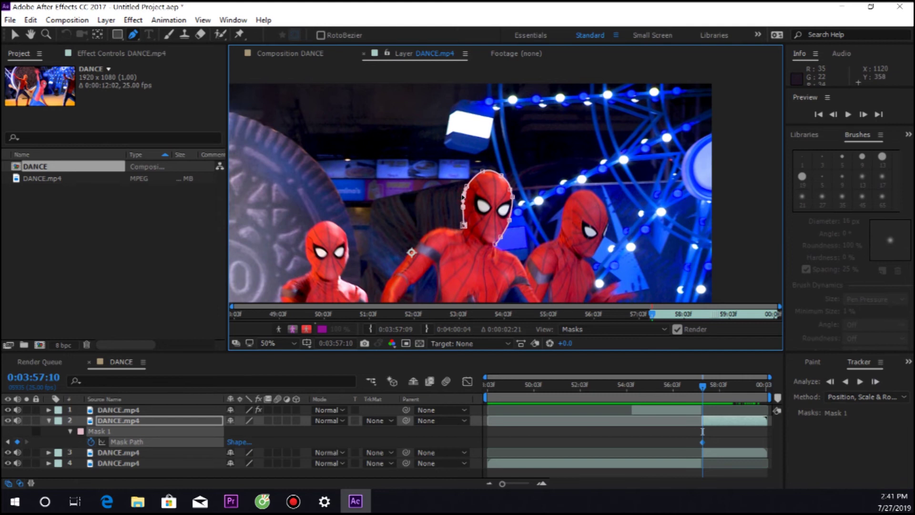
{"action": "key", "text": "."}
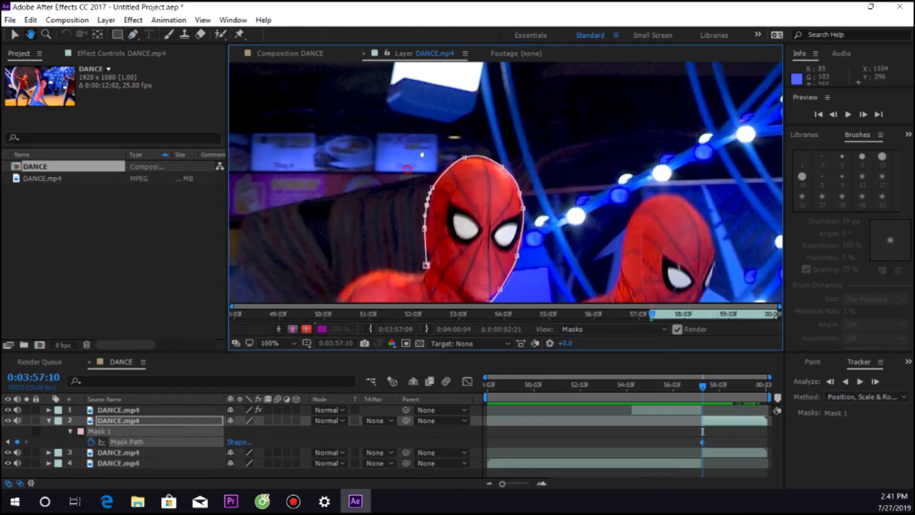
{"action": "left_click_drag", "start_coordinate": [488, 303], "coordinate": [515, 271]}
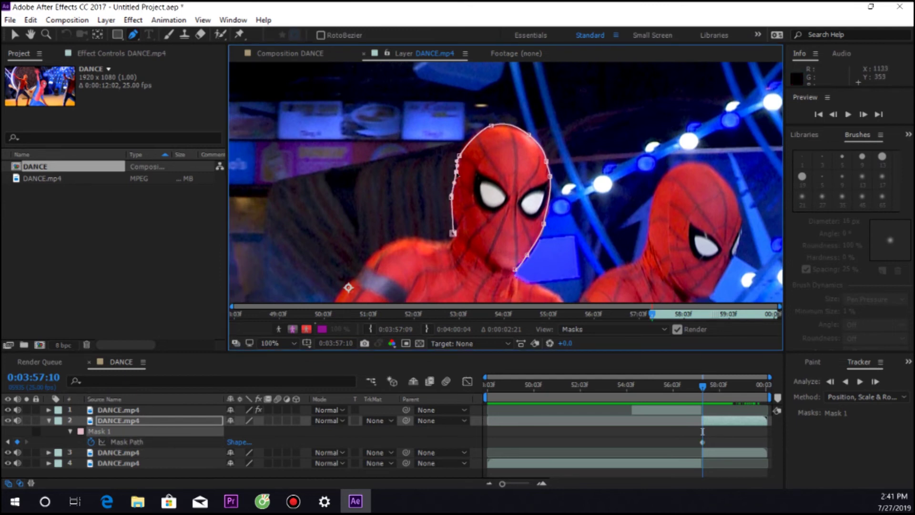
{"action": "left_click", "coordinate": [875, 382]}
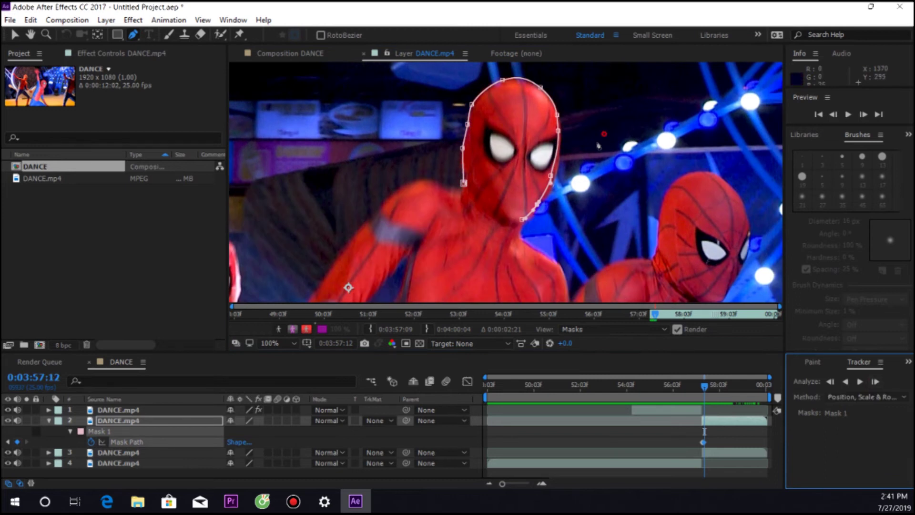
{"action": "key", "text": "v"}
{"action": "left_click_drag", "start_coordinate": [551, 177], "coordinate": [555, 174]}
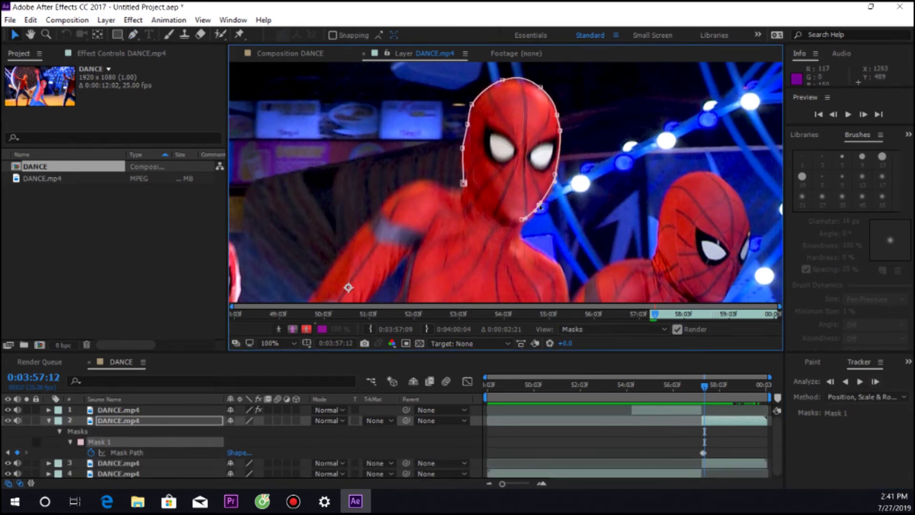
{"action": "left_click", "coordinate": [872, 382]}
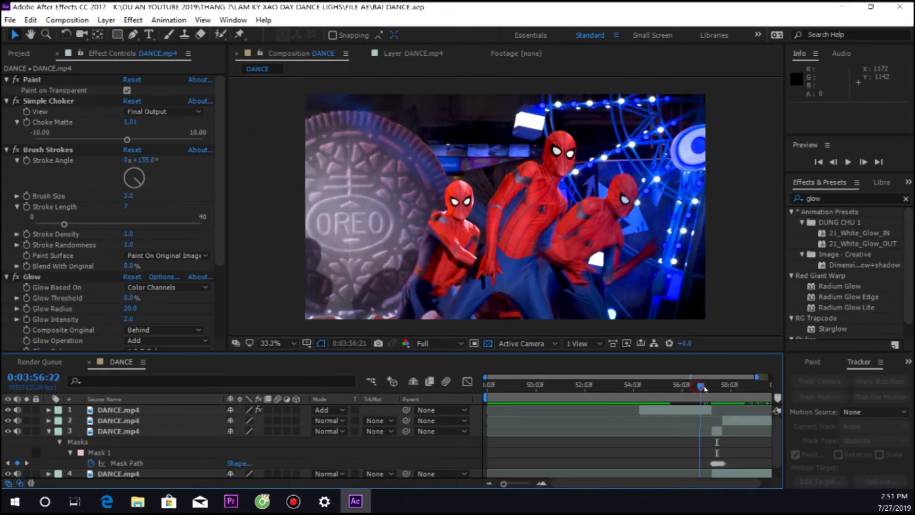
Go to frame 0:03:57:15 and select layer 3 in the composition.
{"action": "left_click", "coordinate": [713, 393]}
{"action": "left_click", "coordinate": [718, 394]}
{"action": "left_click", "coordinate": [616, 210]}
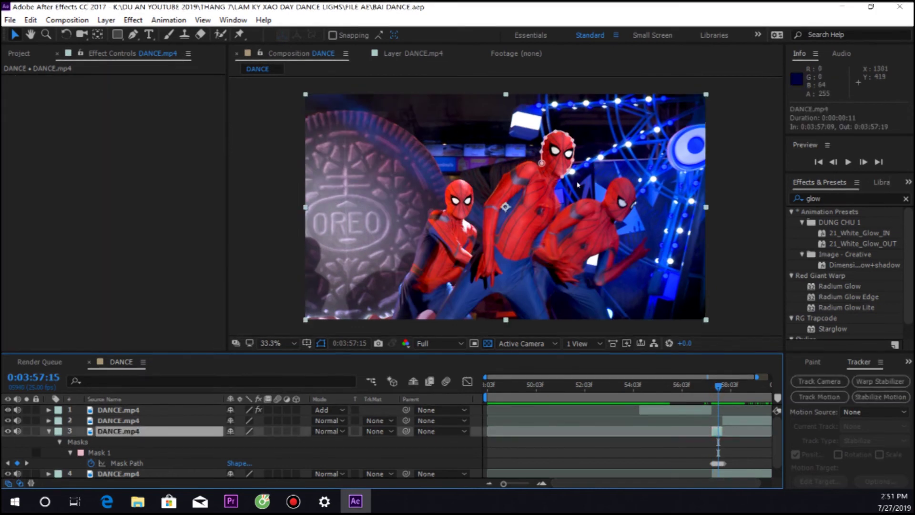
Search Effects & Presets for 'stro' and apply Stroke to layer 3.
{"action": "double_click", "coordinate": [828, 198]}
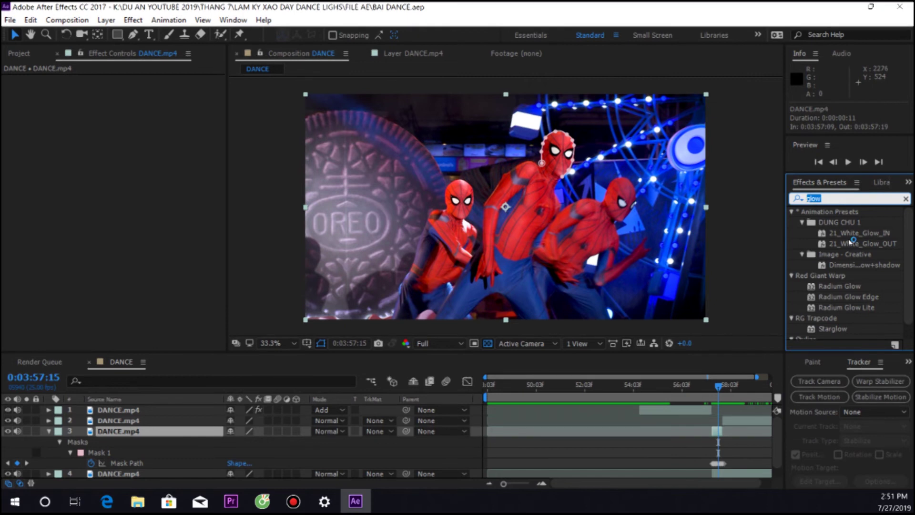
{"action": "type", "text": "stro"}
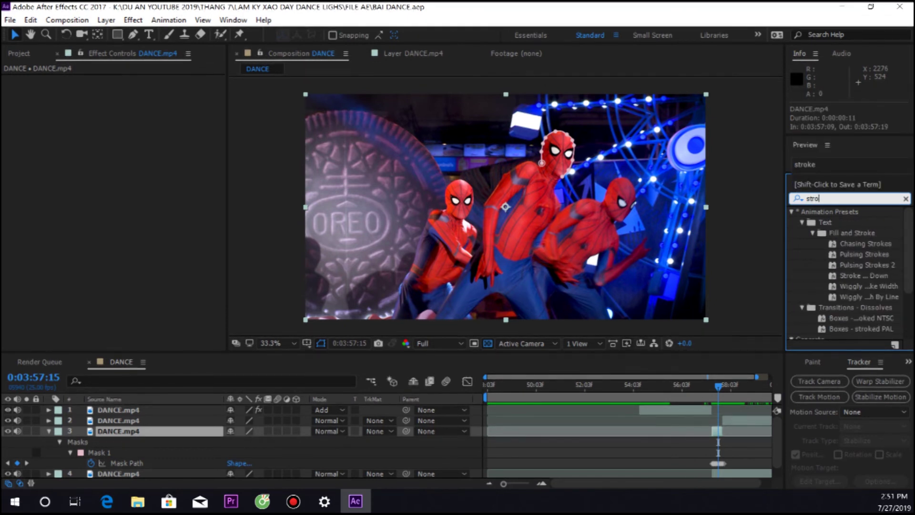
{"action": "scroll", "coordinate": [853, 243], "scroll_direction": "down", "scroll_amount": 3}
{"action": "left_click_drag", "start_coordinate": [829, 280], "coordinate": [716, 432]}
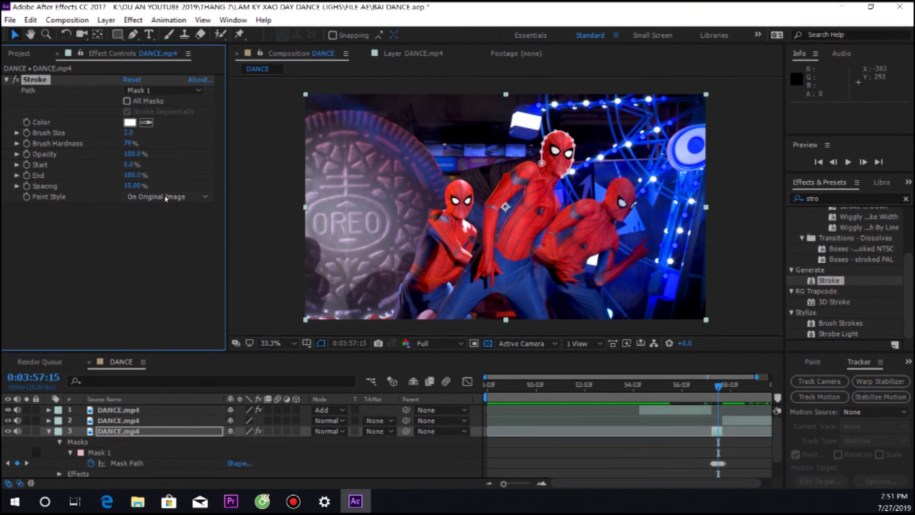
Set the Stroke's Paint Style to On Transparent, soloing layer 3 to check it.
{"action": "left_click", "coordinate": [165, 196]}
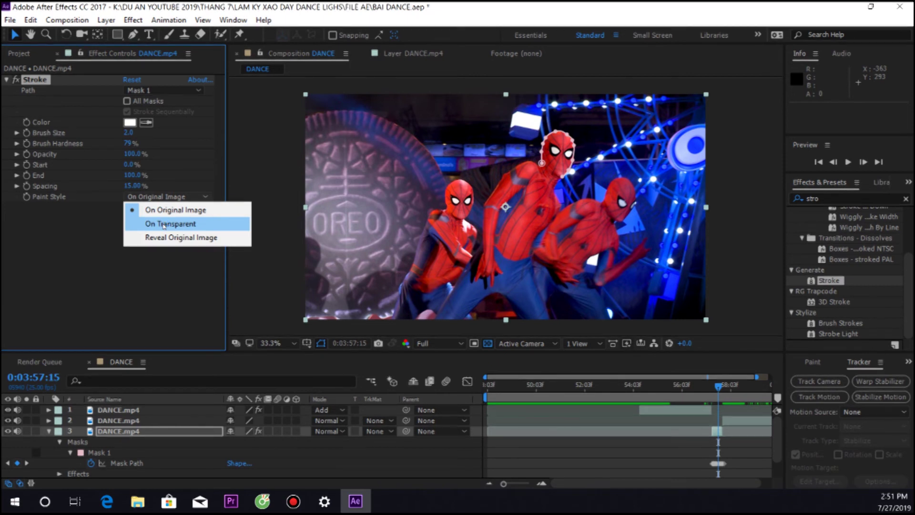
{"action": "left_click", "coordinate": [164, 224]}
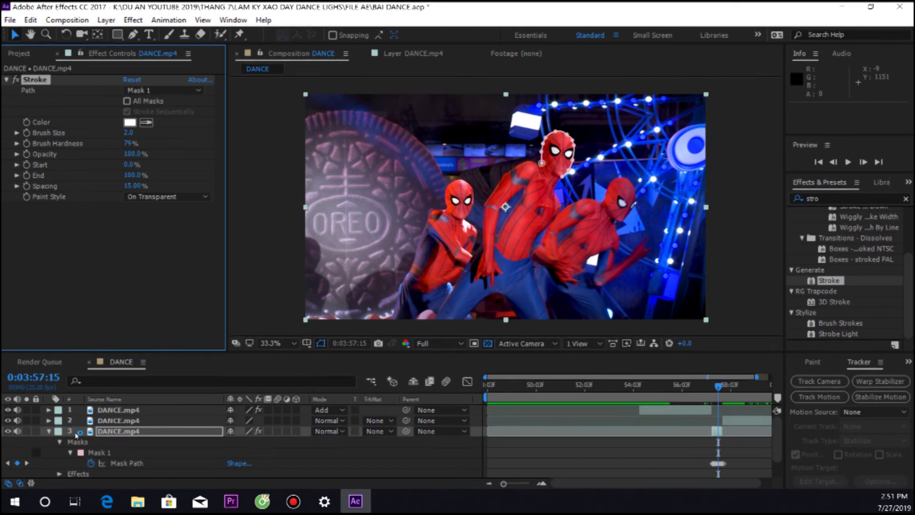
{"action": "left_click", "coordinate": [27, 431]}
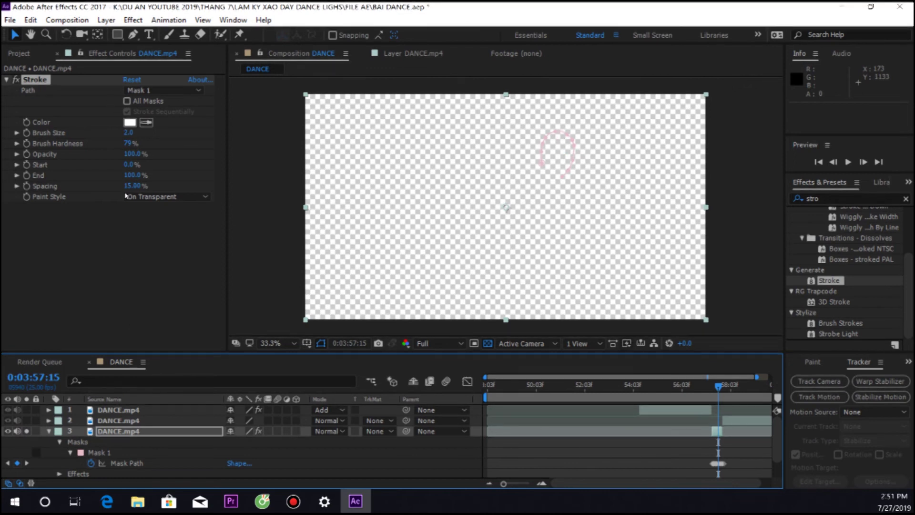
{"action": "left_click", "coordinate": [141, 196]}
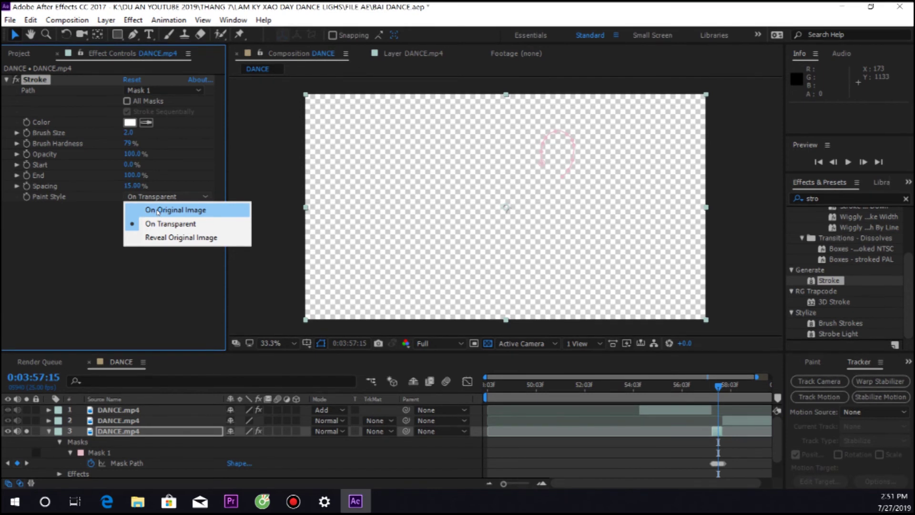
{"action": "left_click", "coordinate": [158, 210]}
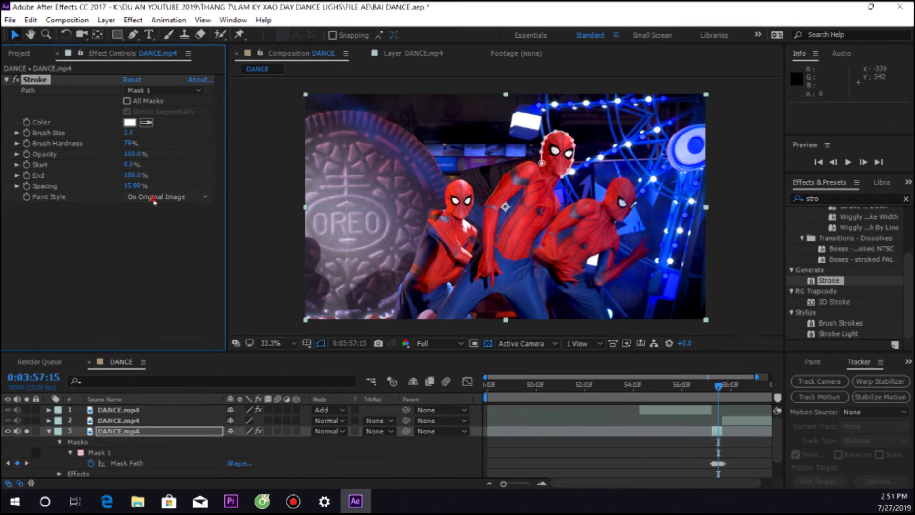
{"action": "left_click", "coordinate": [157, 196]}
{"action": "left_click", "coordinate": [174, 223]}
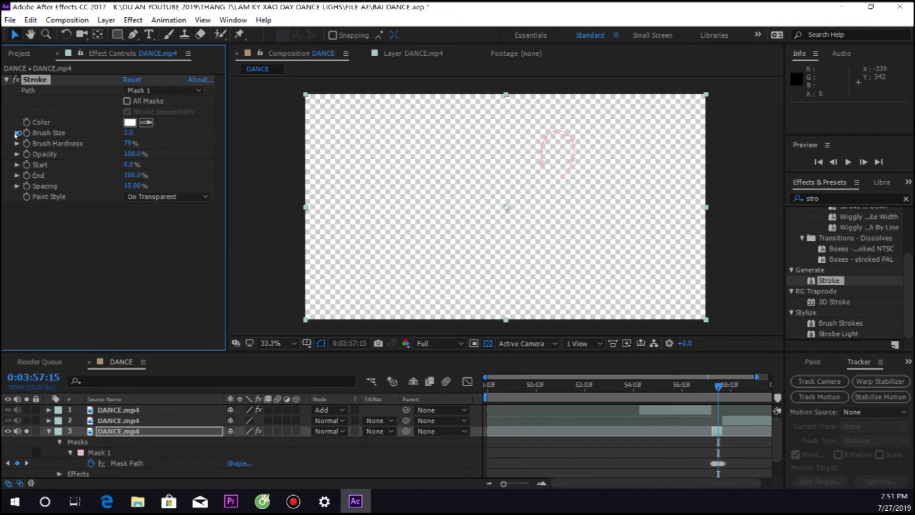
{"action": "left_click", "coordinate": [489, 343]}
{"action": "left_click", "coordinate": [489, 343]}
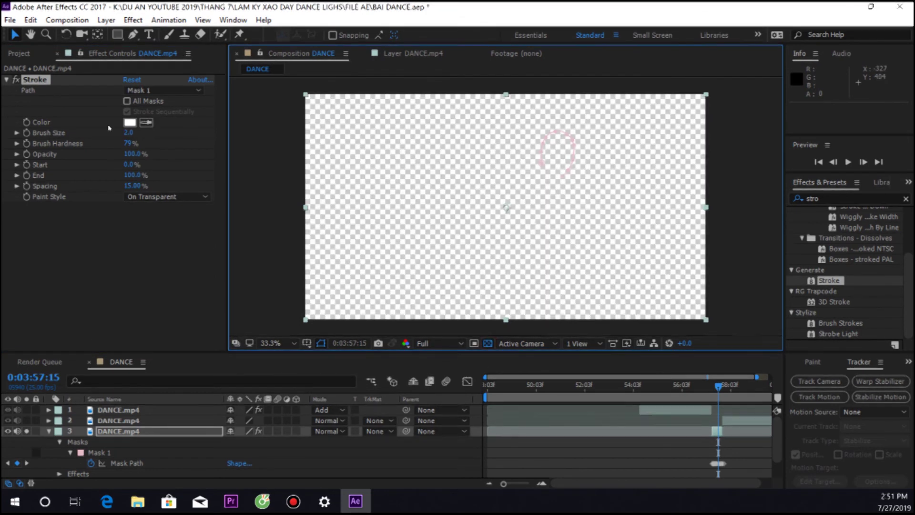
Set the Stroke Brush Size to 7.8 against black, then unsolo layer 3.
{"action": "left_click", "coordinate": [18, 133]}
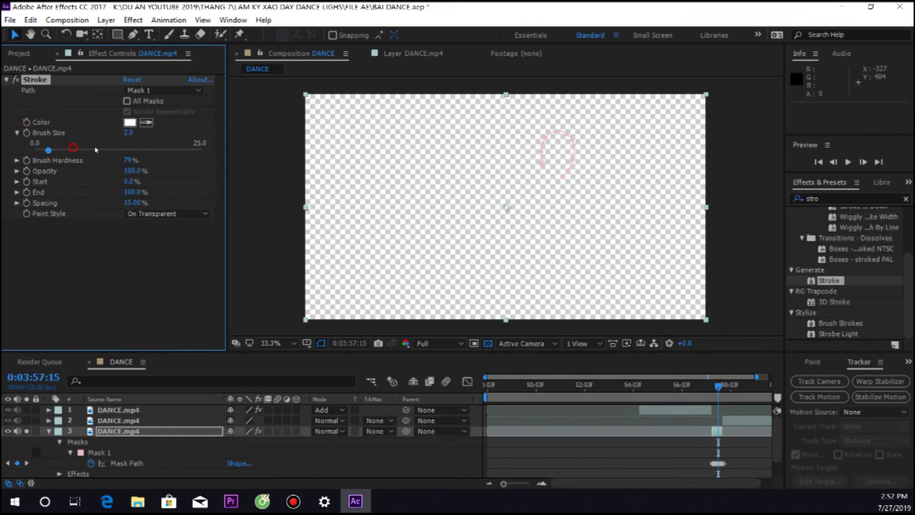
{"action": "left_click", "coordinate": [488, 344]}
{"action": "left_click", "coordinate": [120, 148]}
{"action": "left_click_drag", "start_coordinate": [109, 159], "coordinate": [87, 168]}
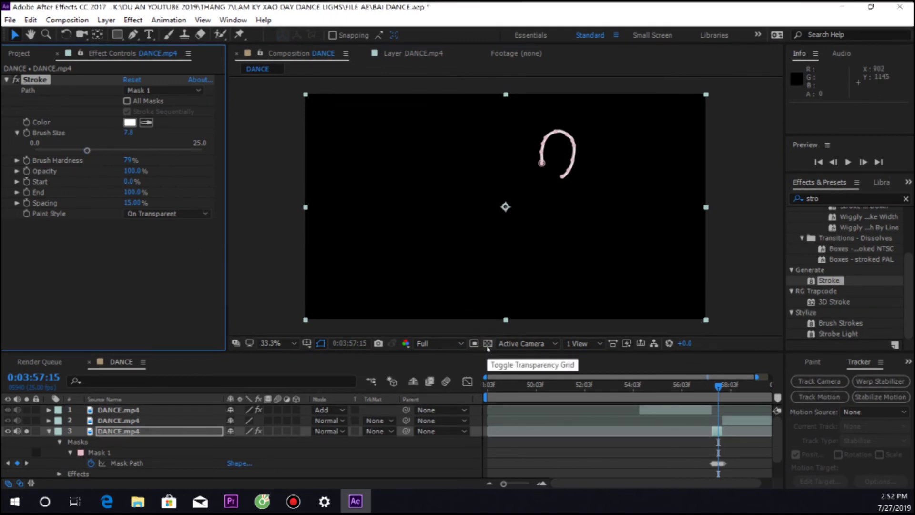
{"action": "left_click", "coordinate": [26, 432]}
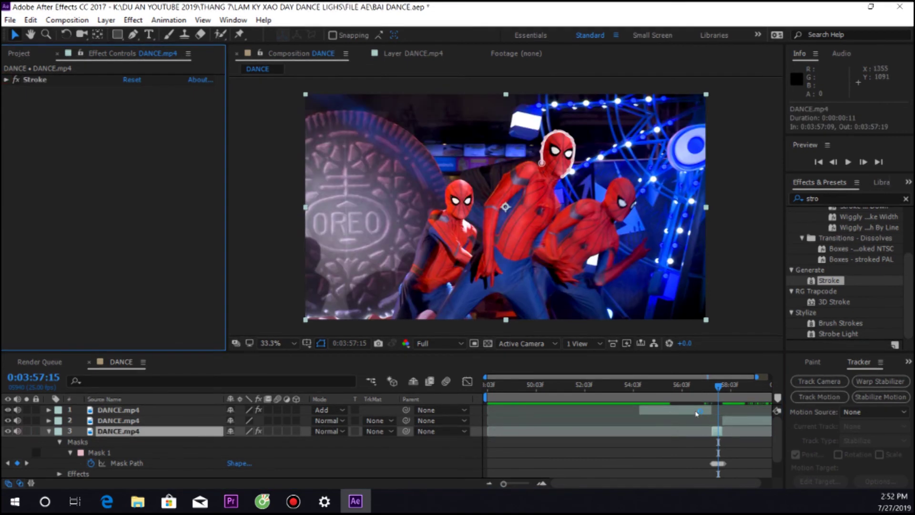
Apply Brush Strokes to layer 3 below Stroke and raise its Brush Size to 2.2.
{"action": "left_click", "coordinate": [848, 198]}
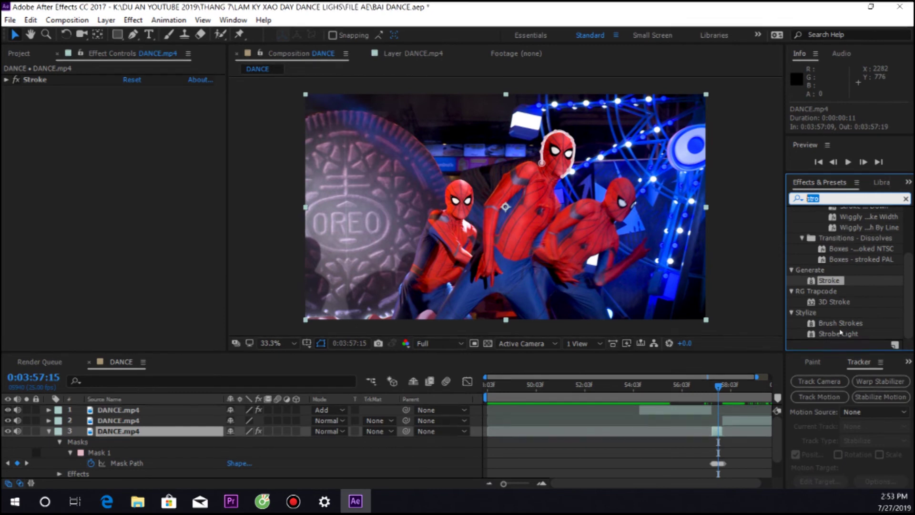
{"action": "left_click", "coordinate": [844, 324]}
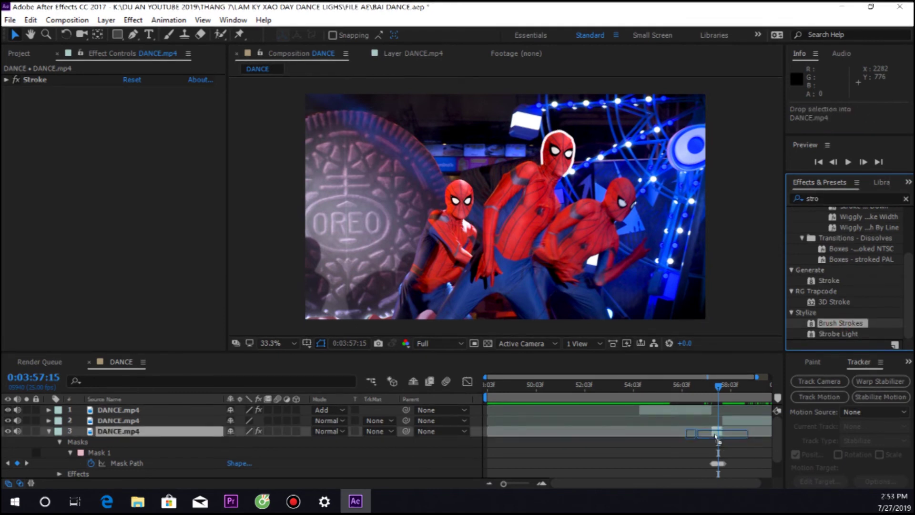
{"action": "left_click_drag", "start_coordinate": [838, 324], "coordinate": [715, 431]}
{"action": "left_click", "coordinate": [740, 440]}
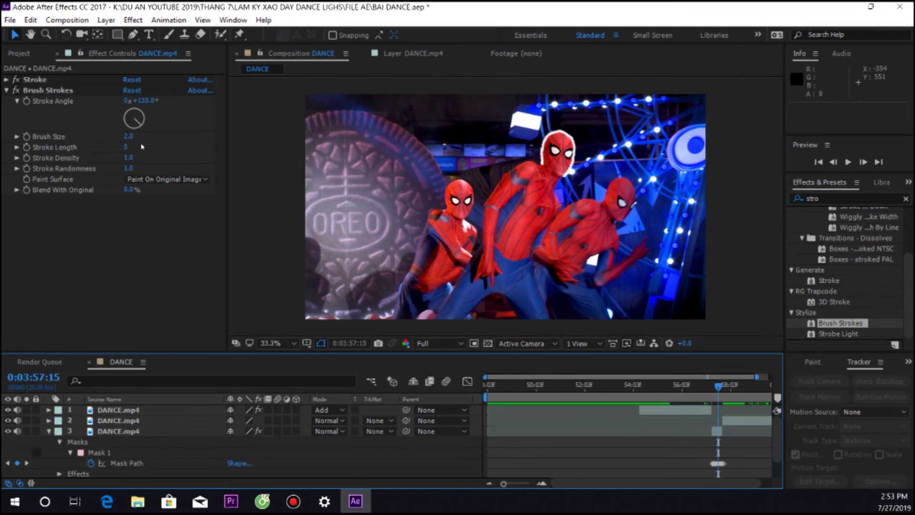
{"action": "left_click_drag", "start_coordinate": [125, 138], "coordinate": [141, 138]}
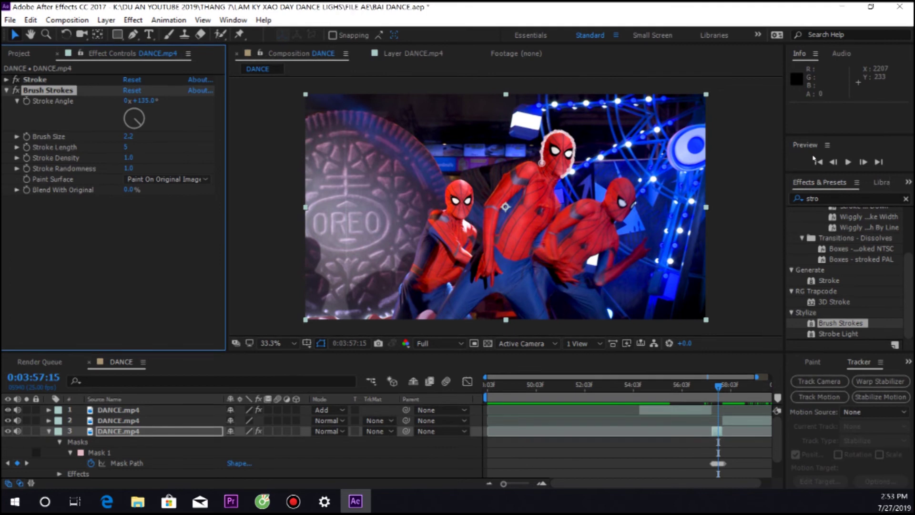
{"action": "left_click", "coordinate": [826, 196]}
Search for 'glow' and add the Glow effect to layer 3.
{"action": "left_click", "coordinate": [824, 198]}
{"action": "type", "text": "glow"}
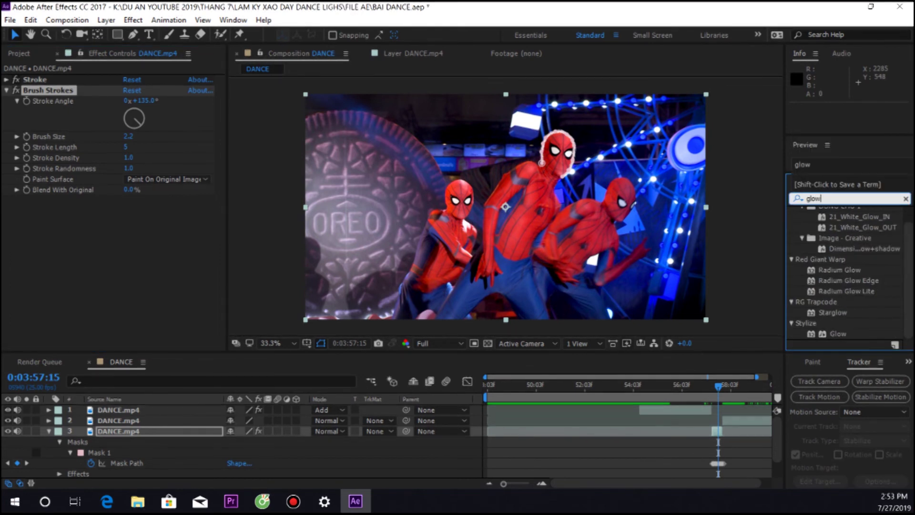
{"action": "left_click", "coordinate": [839, 334]}
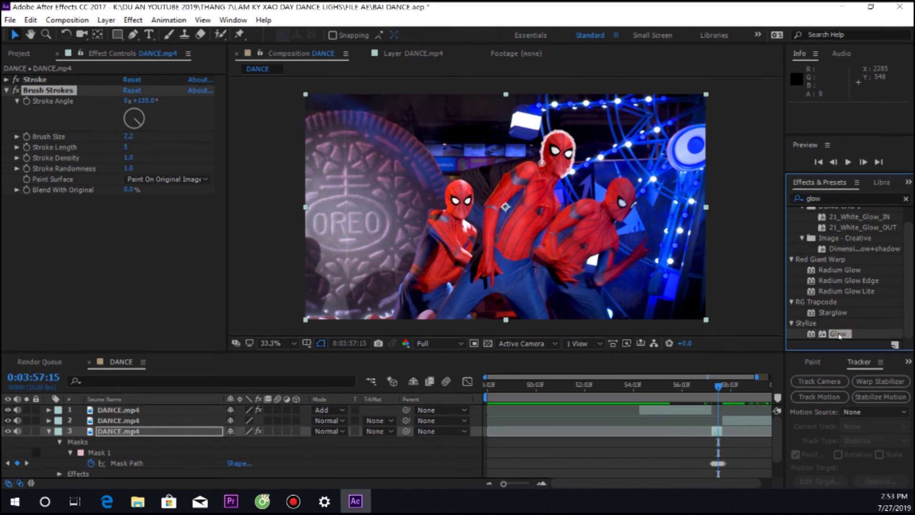
{"action": "left_click_drag", "start_coordinate": [839, 335], "coordinate": [209, 261]}
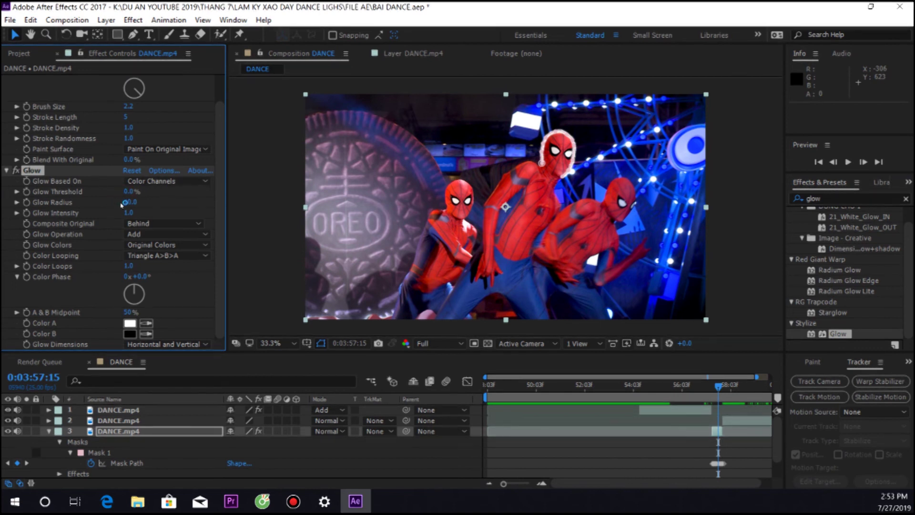
Set Glow Radius 30, Glow Intensity 3 and Glow Colors to A & B Colors.
{"action": "left_click", "coordinate": [125, 202]}
{"action": "type", "text": "30"}
{"action": "key", "text": "Return"}
{"action": "left_click", "coordinate": [128, 213]}
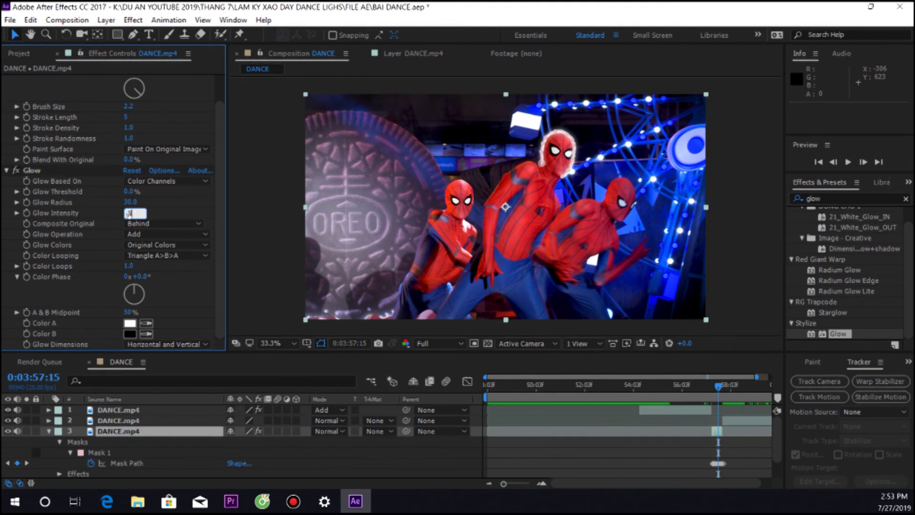
{"action": "type", "text": "3"}
{"action": "key", "text": "Return"}
{"action": "left_click", "coordinate": [149, 245]}
{"action": "left_click", "coordinate": [145, 272]}
Make Glow Color A red (E40D0D) and Color B yellow (E0C95C).
{"action": "left_click", "coordinate": [130, 323]}
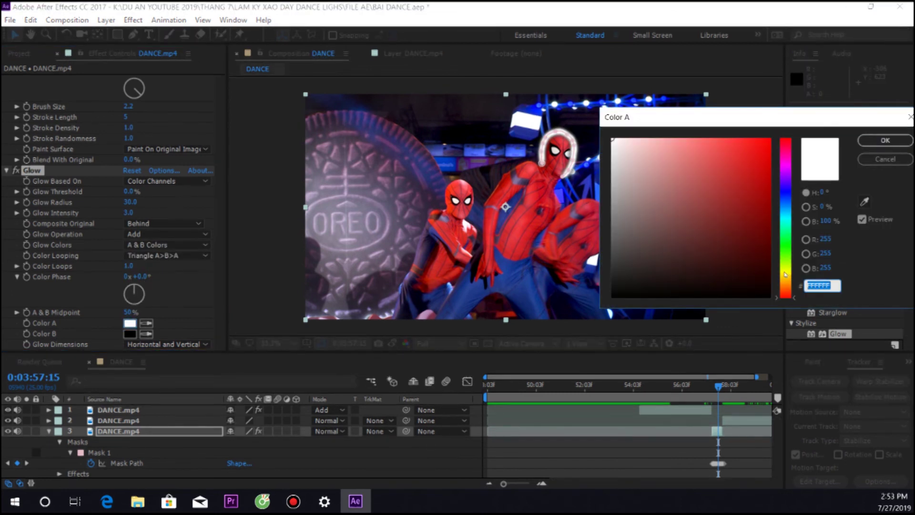
{"action": "left_click", "coordinate": [761, 155]}
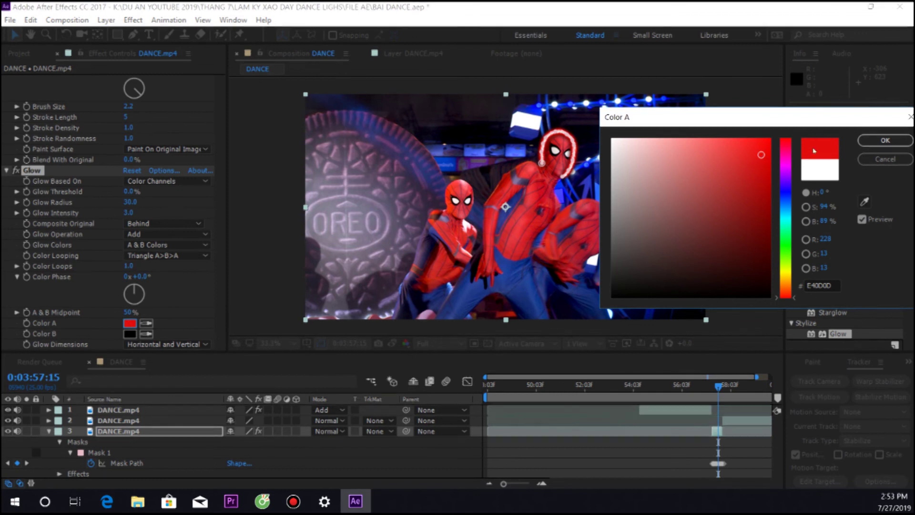
{"action": "left_click", "coordinate": [872, 140]}
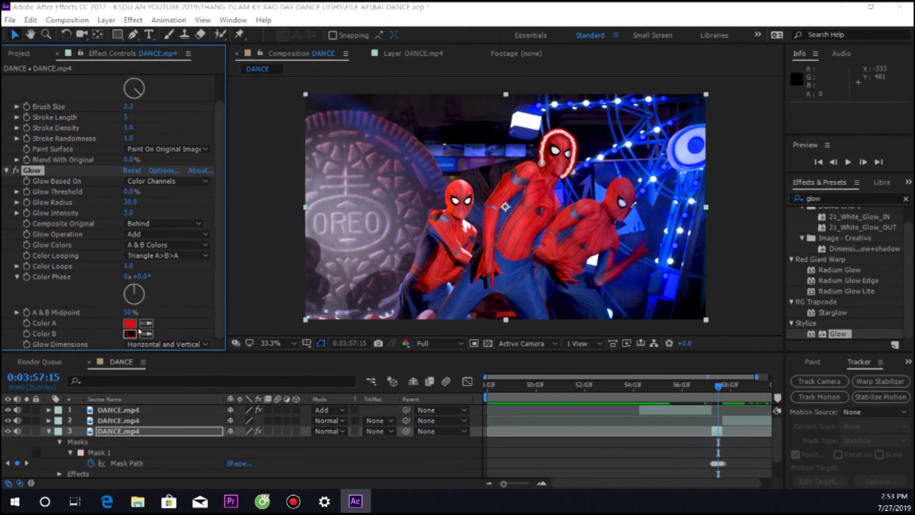
{"action": "left_click", "coordinate": [137, 333]}
{"action": "left_click", "coordinate": [720, 174]}
{"action": "mouse_move", "coordinate": [744, 151]}
{"action": "left_mouse_down"}
{"action": "mouse_move", "coordinate": [640, 156]}
{"action": "mouse_move", "coordinate": [670, 163]}
{"action": "left_mouse_up"}
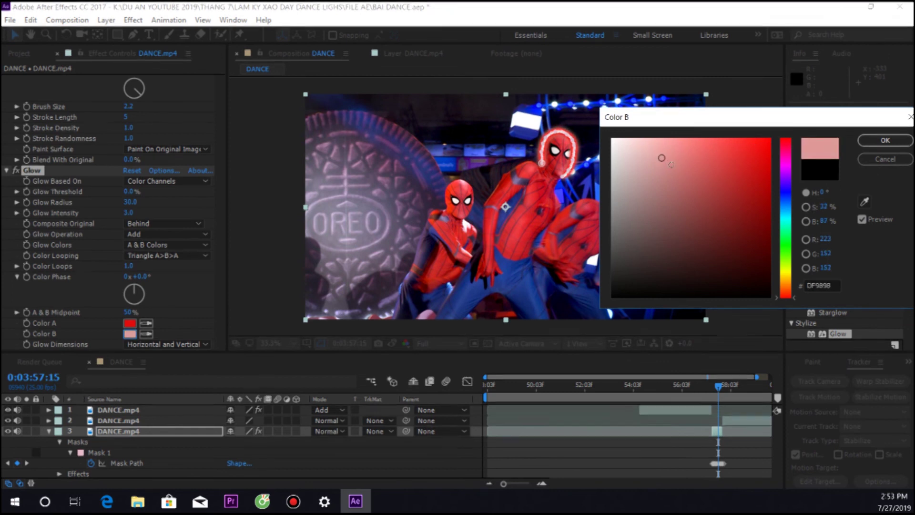
{"action": "left_click_drag", "start_coordinate": [781, 266], "coordinate": [784, 276]}
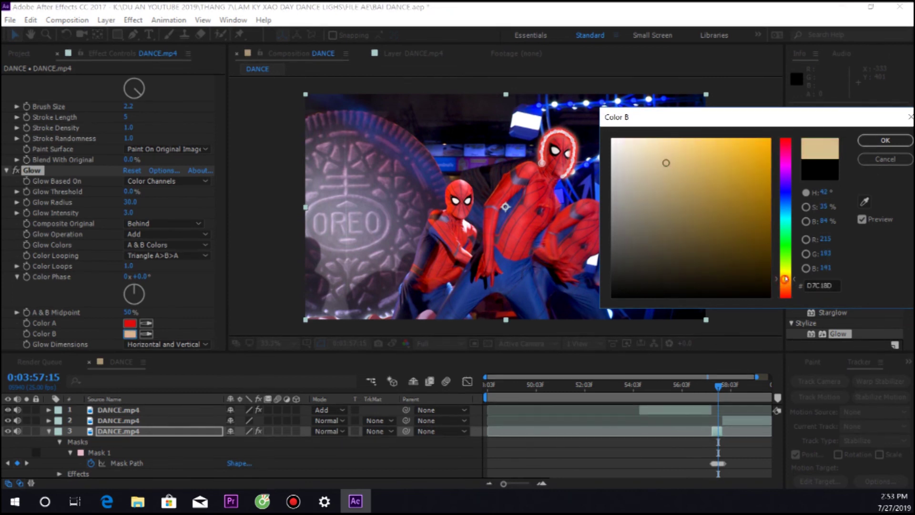
{"action": "left_click_drag", "start_coordinate": [677, 152], "coordinate": [705, 157]}
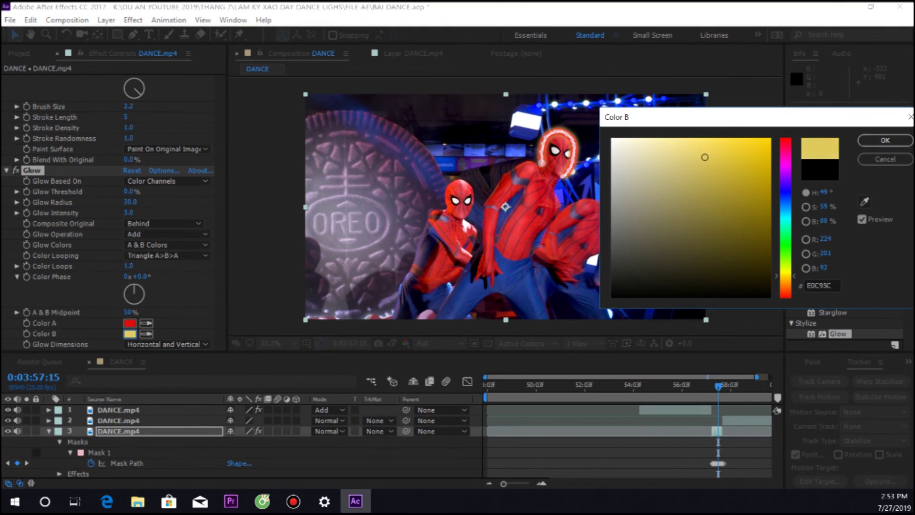
{"action": "left_click", "coordinate": [885, 140]}
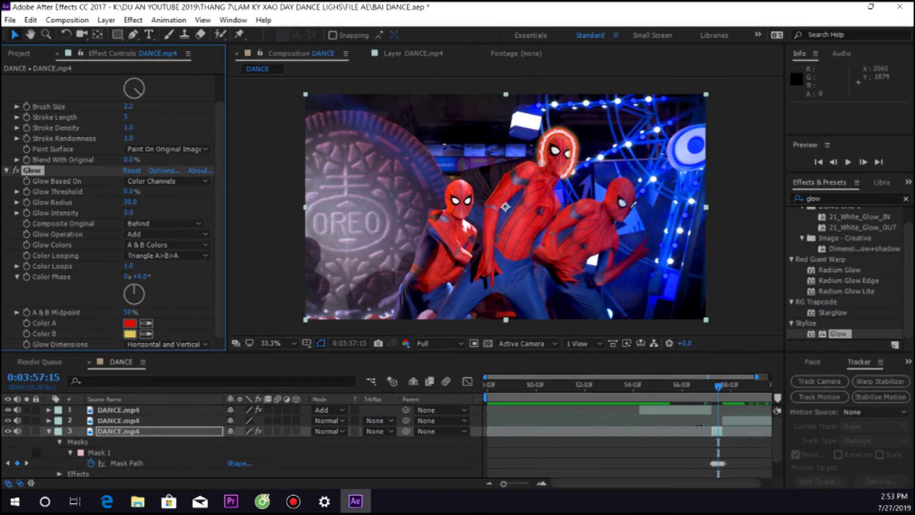
{"action": "left_click", "coordinate": [696, 423]}
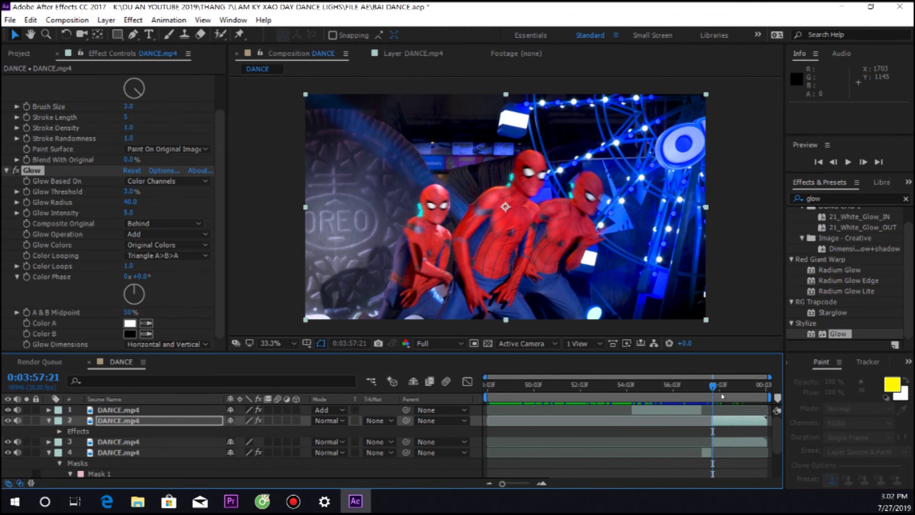
Set layer 2's blending mode to Add and preview it, ending at 0:03:57:17.
{"action": "left_click", "coordinate": [720, 392]}
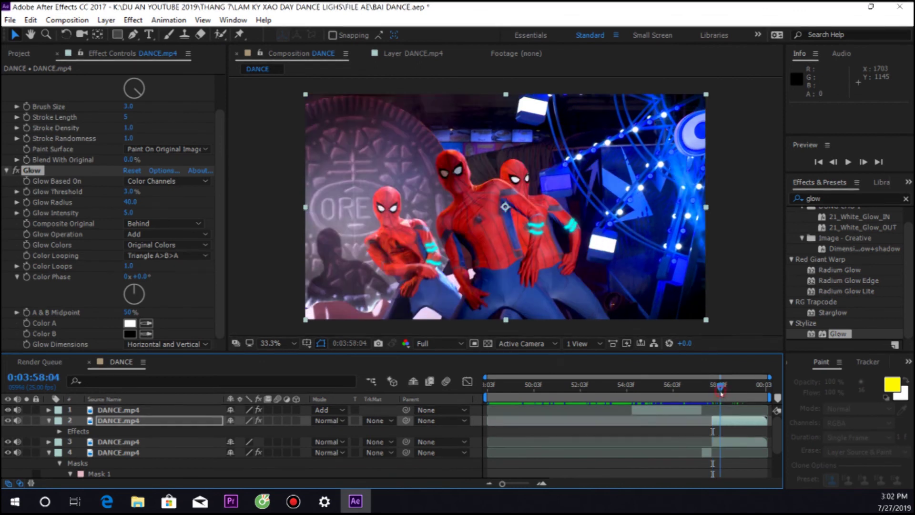
{"action": "left_click", "coordinate": [725, 419]}
{"action": "left_click", "coordinate": [328, 421]}
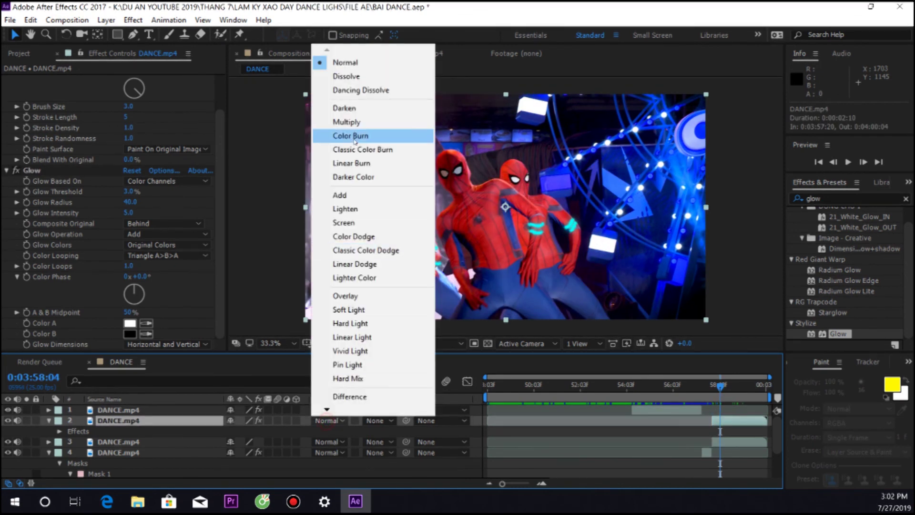
{"action": "left_click", "coordinate": [343, 196]}
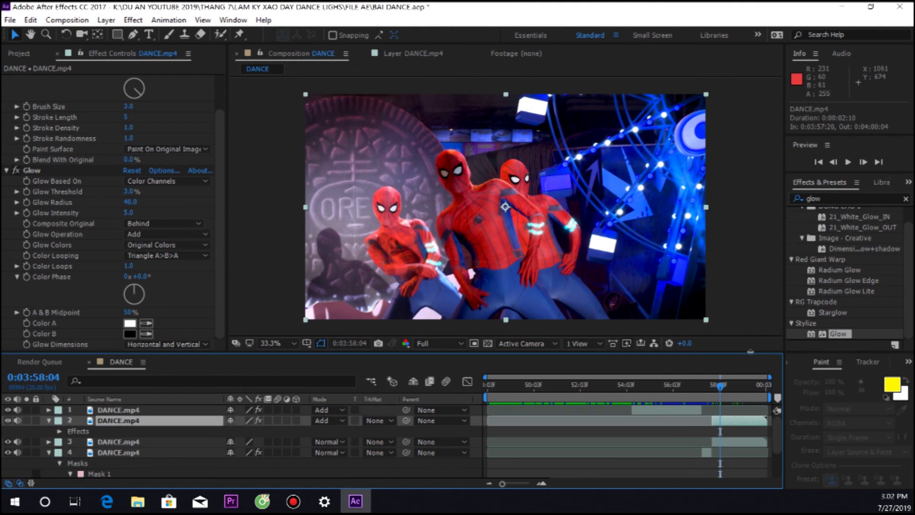
{"action": "key", "text": "space"}
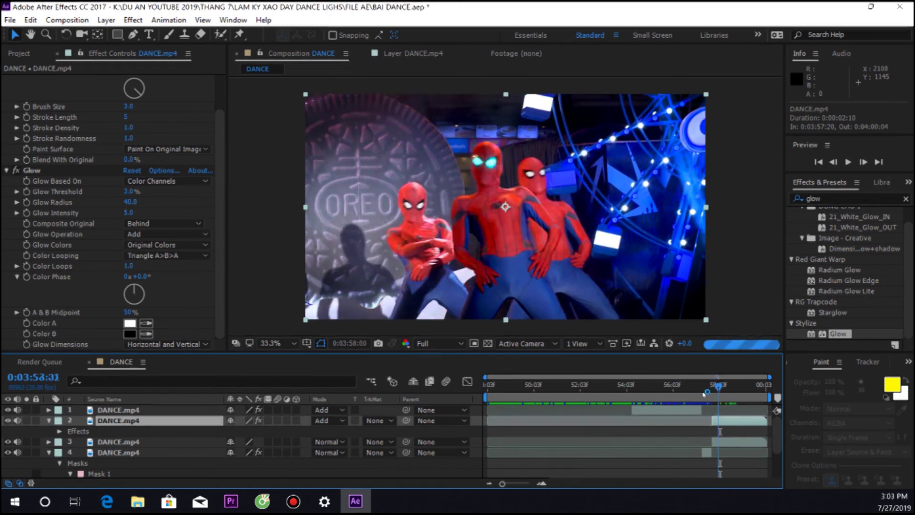
{"action": "left_click", "coordinate": [679, 393]}
{"action": "left_click_drag", "start_coordinate": [679, 394], "coordinate": [709, 393]}
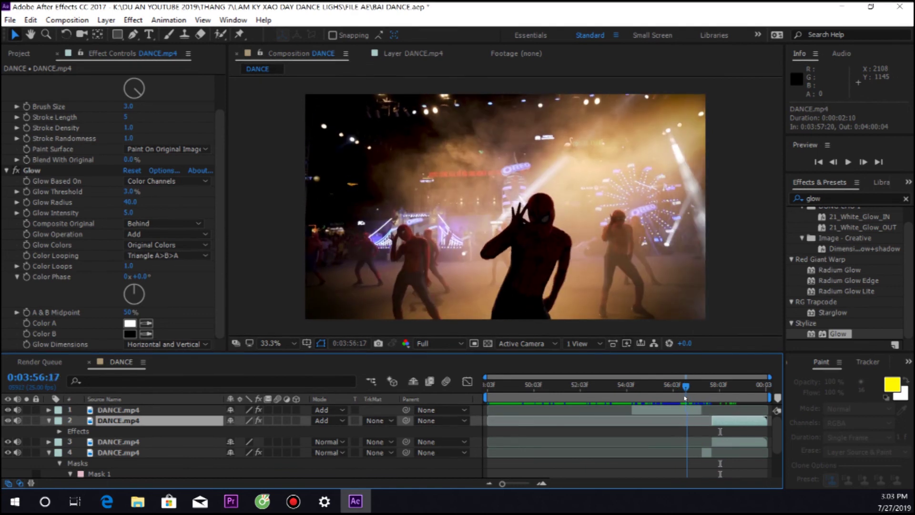
Try Screen on layer 4, then settle on Add as its blending mode.
{"action": "left_click", "coordinate": [708, 454]}
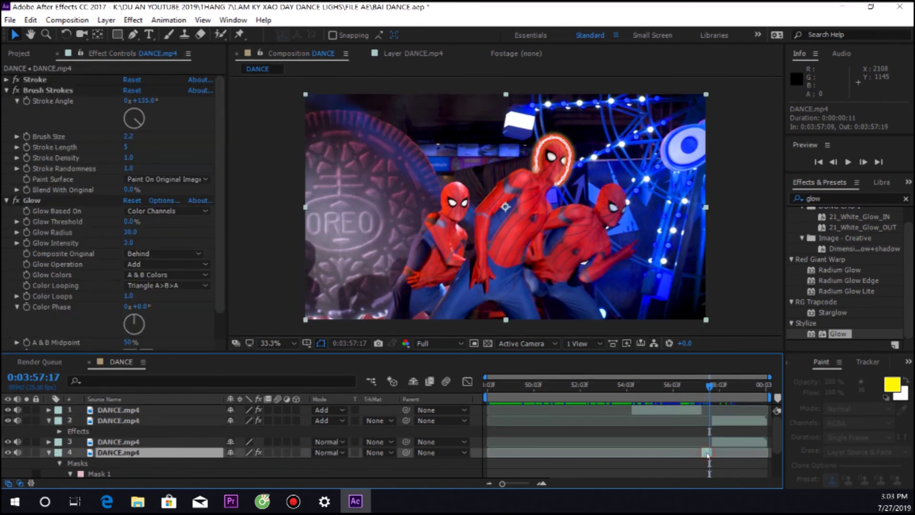
{"action": "left_click", "coordinate": [334, 453]}
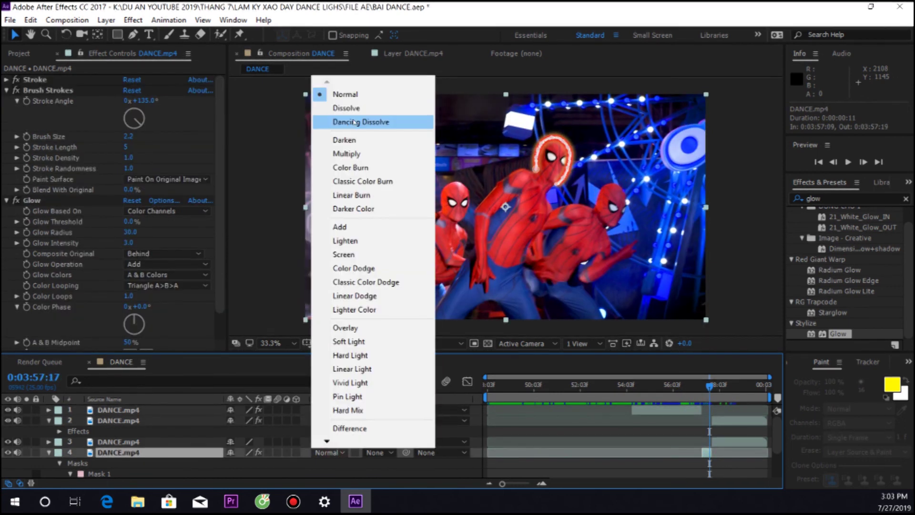
{"action": "left_click", "coordinate": [350, 256]}
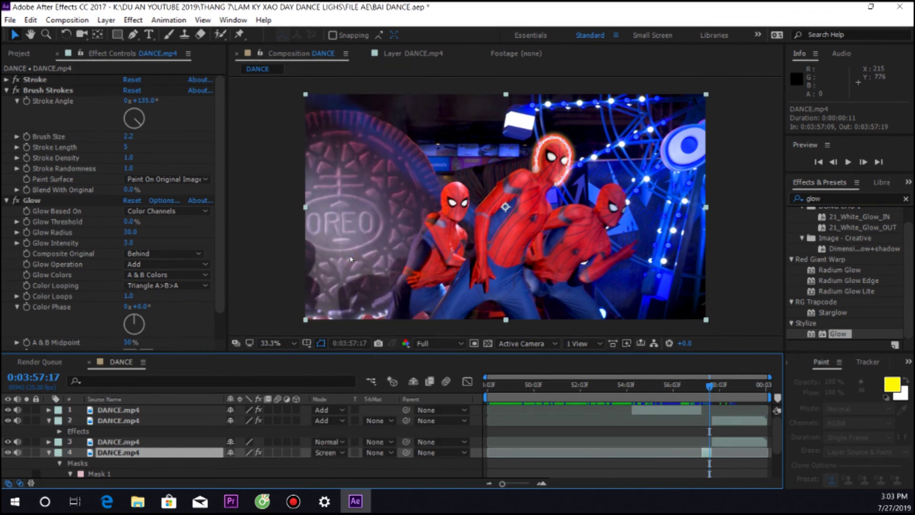
{"action": "left_click", "coordinate": [328, 474]}
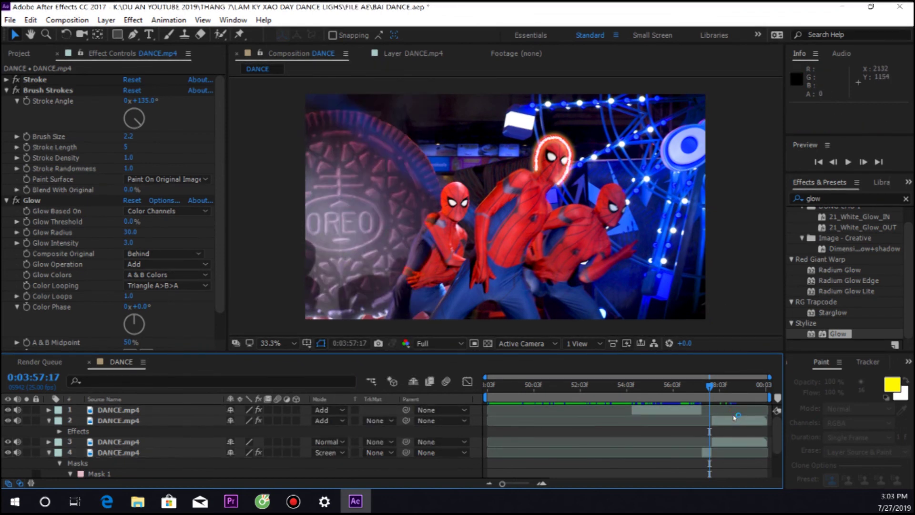
{"action": "left_click", "coordinate": [329, 454]}
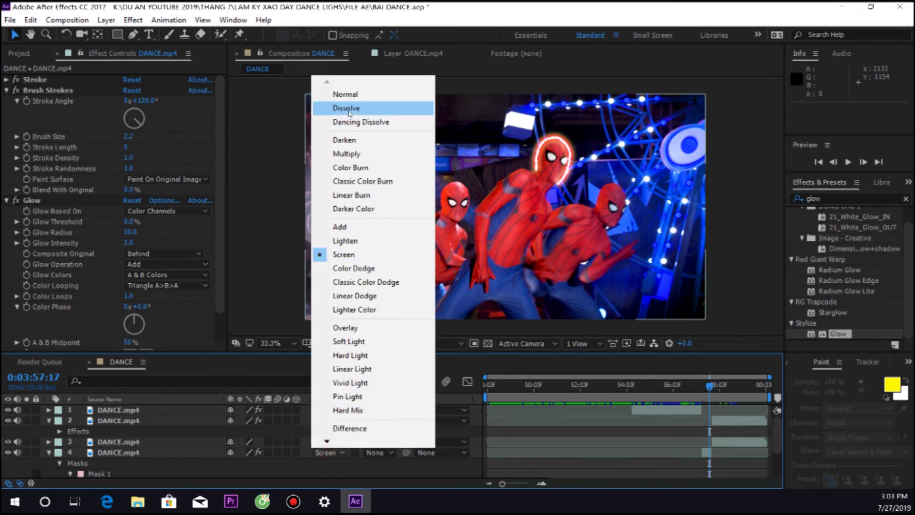
{"action": "left_click", "coordinate": [362, 229]}
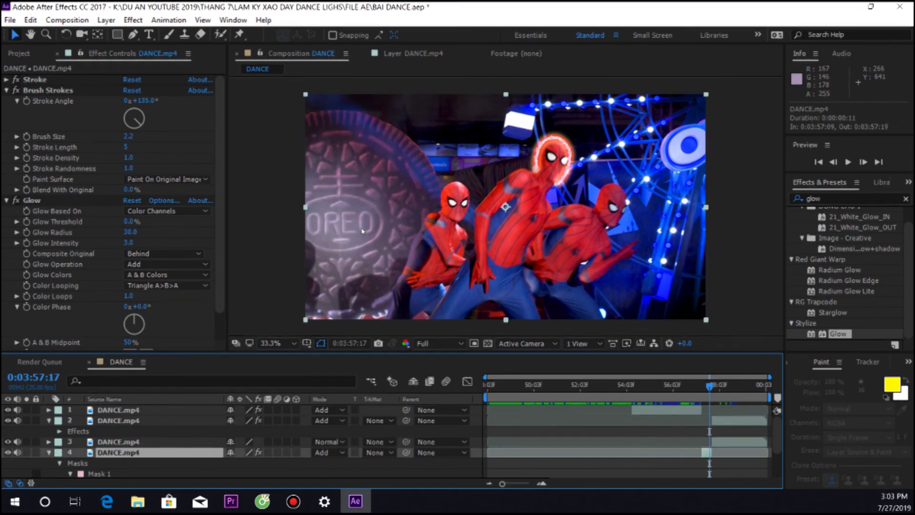
{"action": "left_click", "coordinate": [728, 426]}
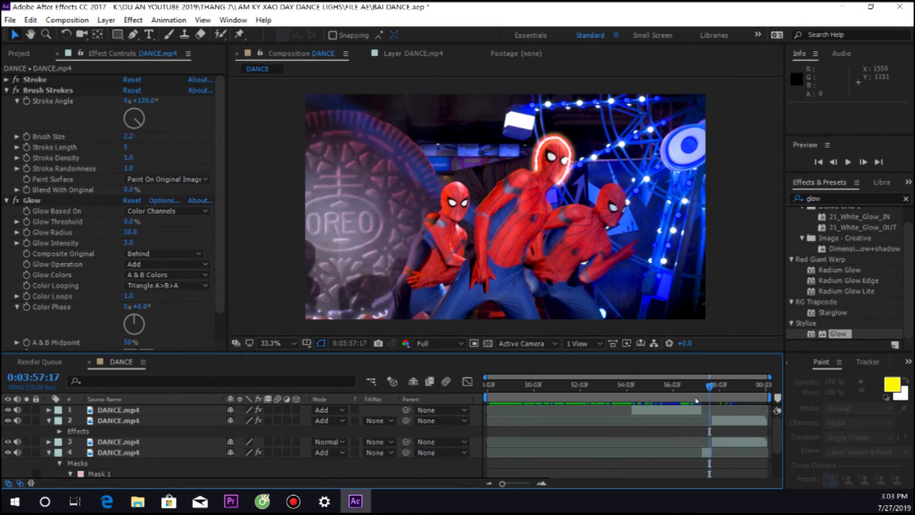
Jump to 0:03:48:22, select layer 1, and save the project.
{"action": "left_click", "coordinate": [504, 384]}
{"action": "left_click", "coordinate": [569, 411]}
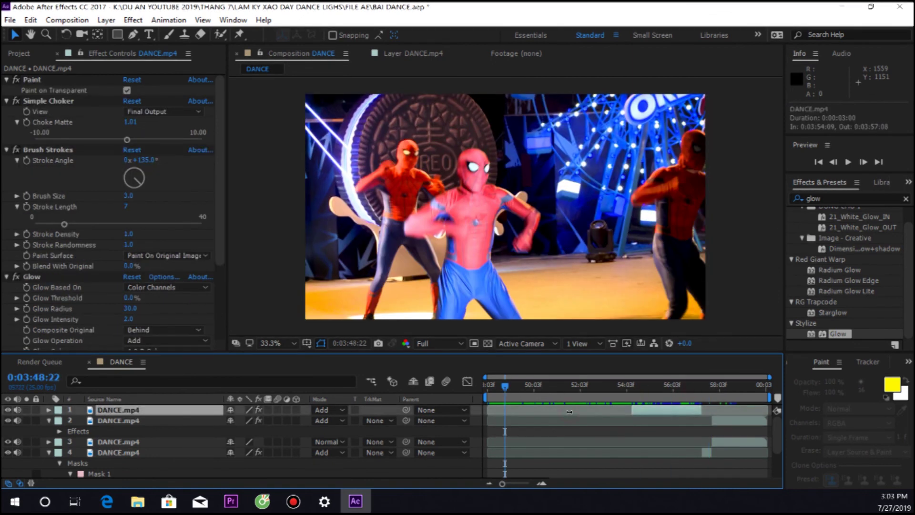
{"action": "key", "text": "ctrl+s"}
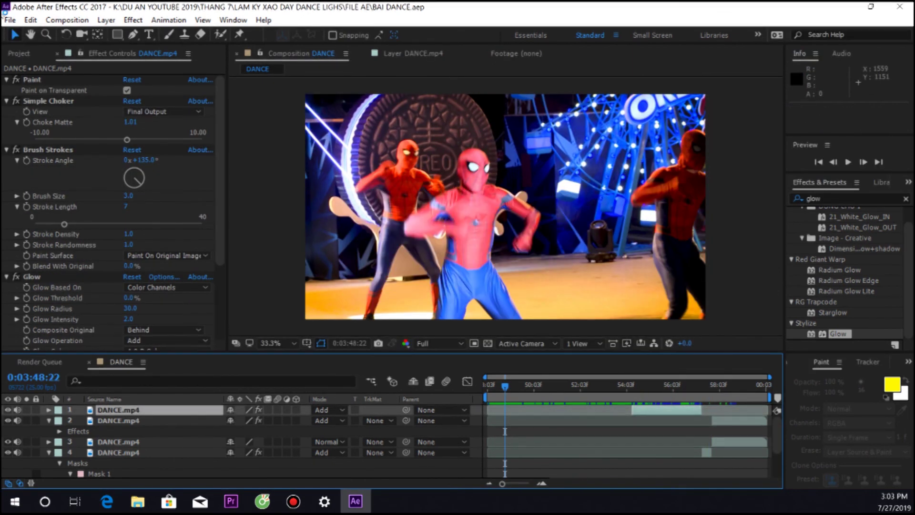
Add the DANCE composition to the Render Queue and open its Lossless output module settings.
{"action": "left_click", "coordinate": [10, 20]}
{"action": "mouse_move", "coordinate": [70, 209]}
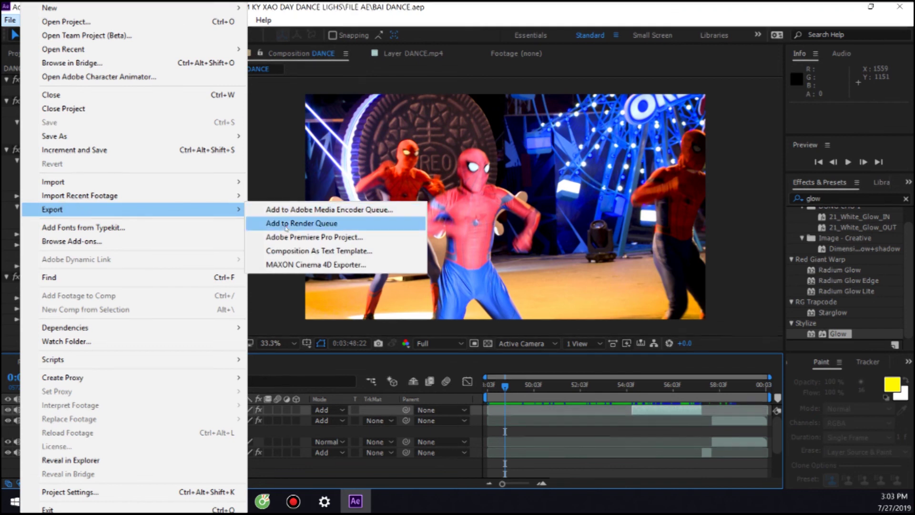
{"action": "left_click", "coordinate": [295, 223]}
{"action": "left_click", "coordinate": [100, 446]}
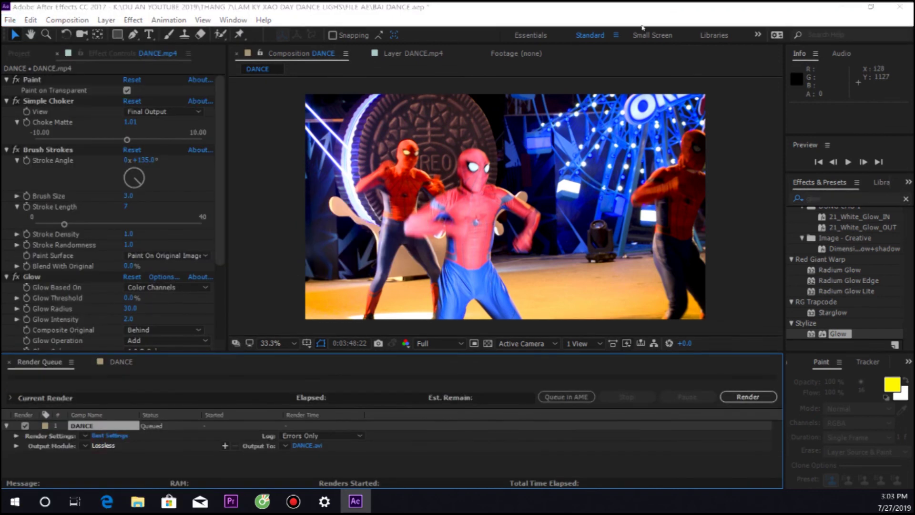